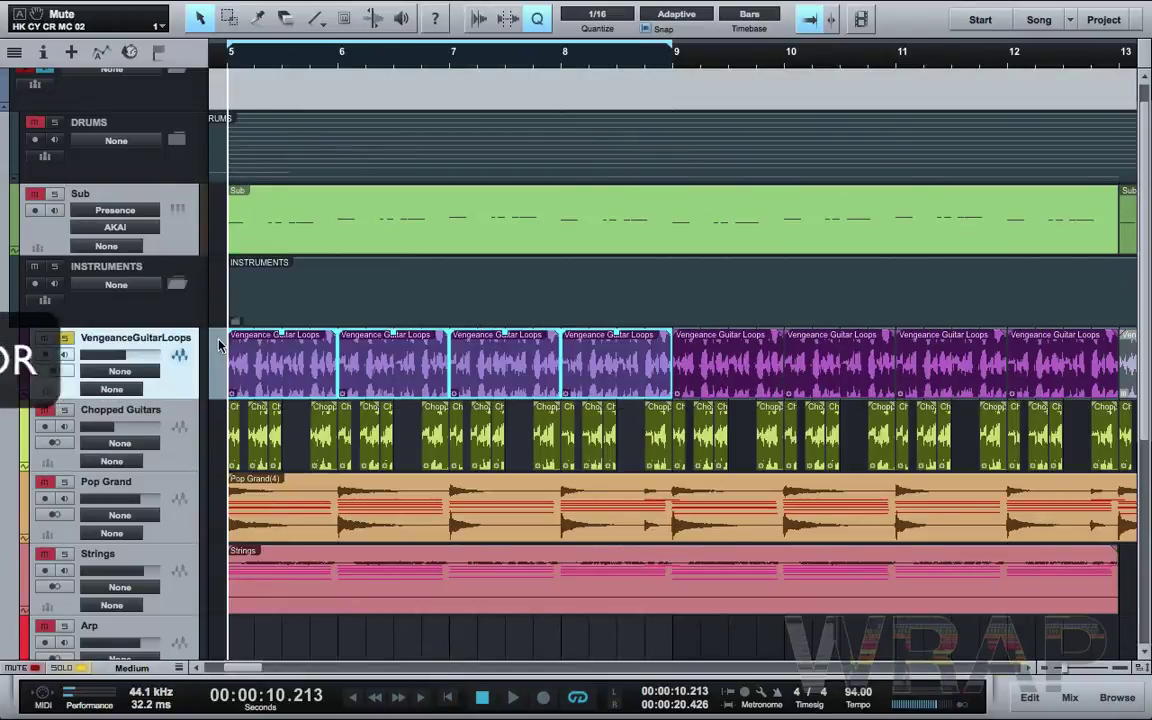
Play the VengeanceGuitarLoops track on its own, and switch the solo to Chopped Guitars and play it from bar 5
{"action": "left_click", "coordinate": [219, 345]}
{"action": "key", "text": "space"}
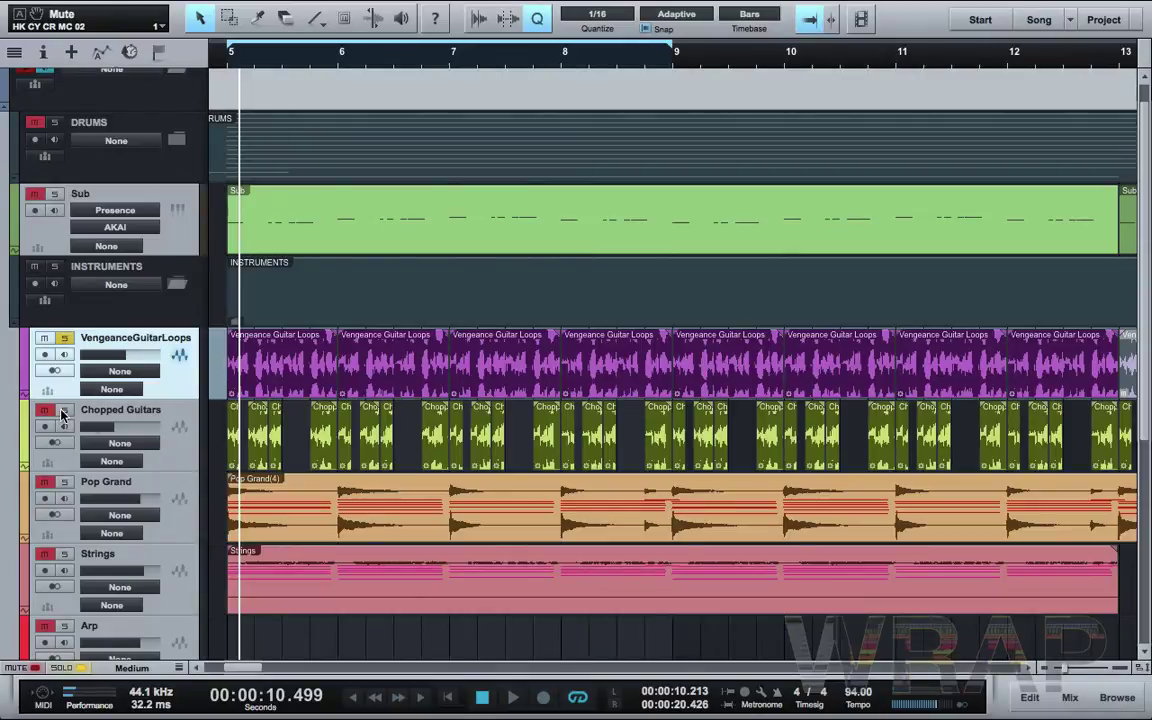
{"action": "left_click", "coordinate": [64, 338]}
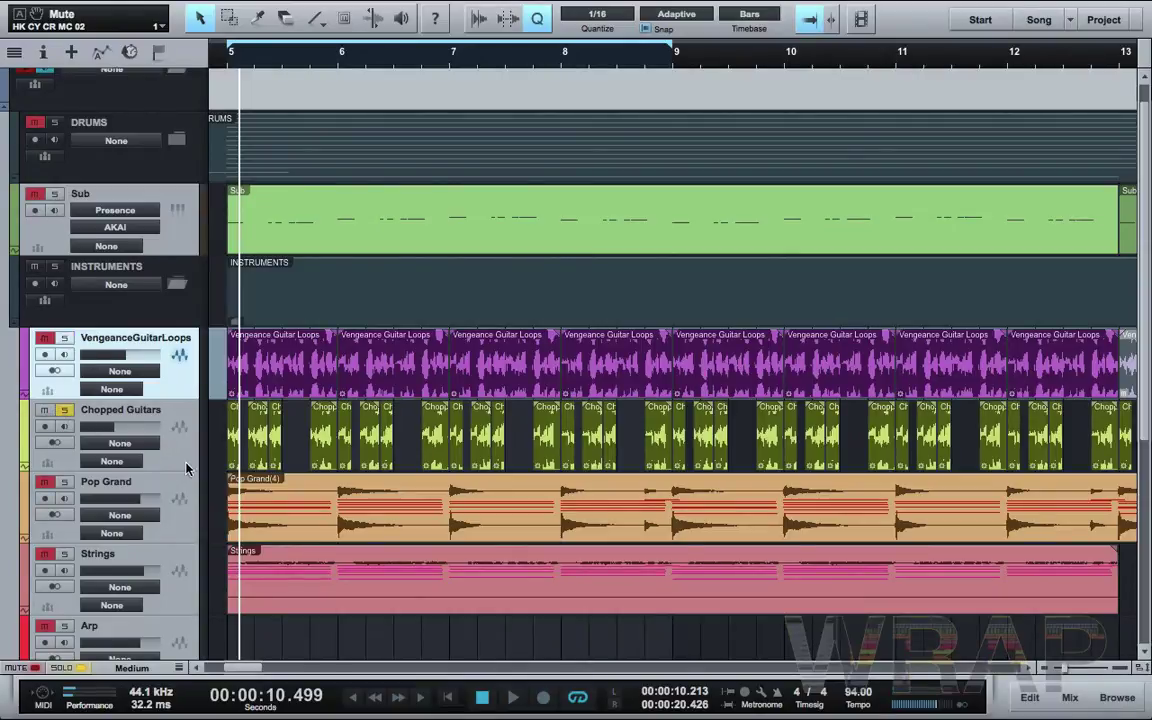
{"action": "left_click", "coordinate": [182, 468]}
{"action": "left_click", "coordinate": [224, 67]}
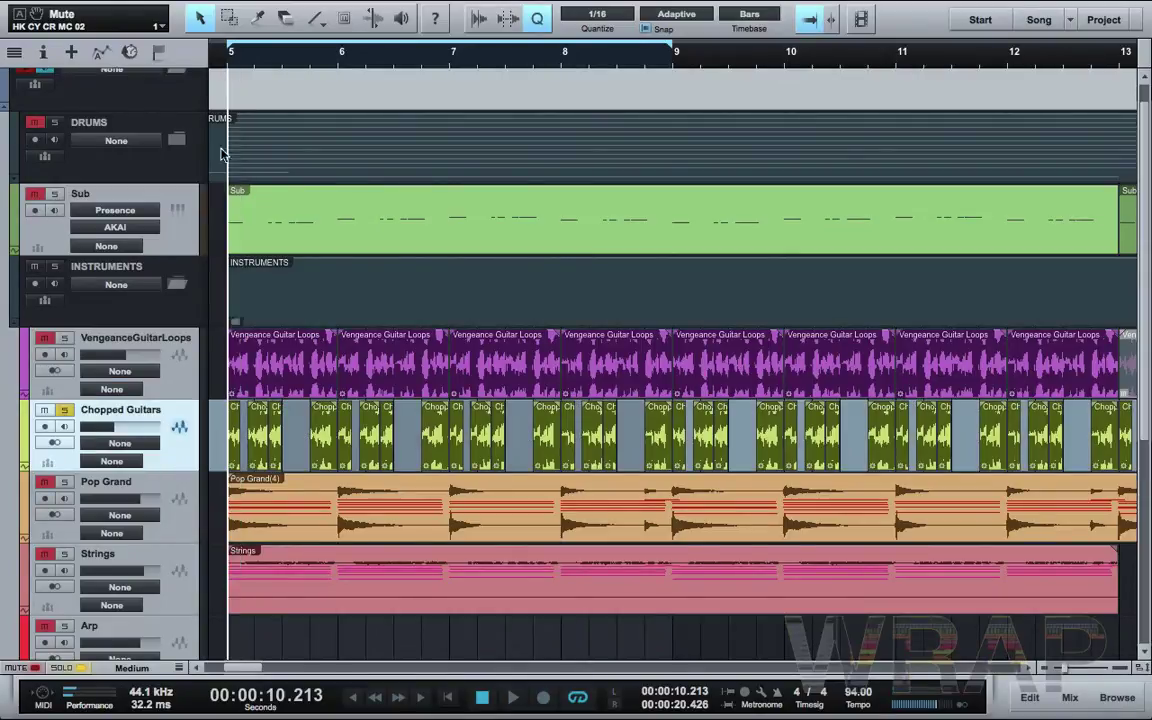
{"action": "key", "text": "space"}
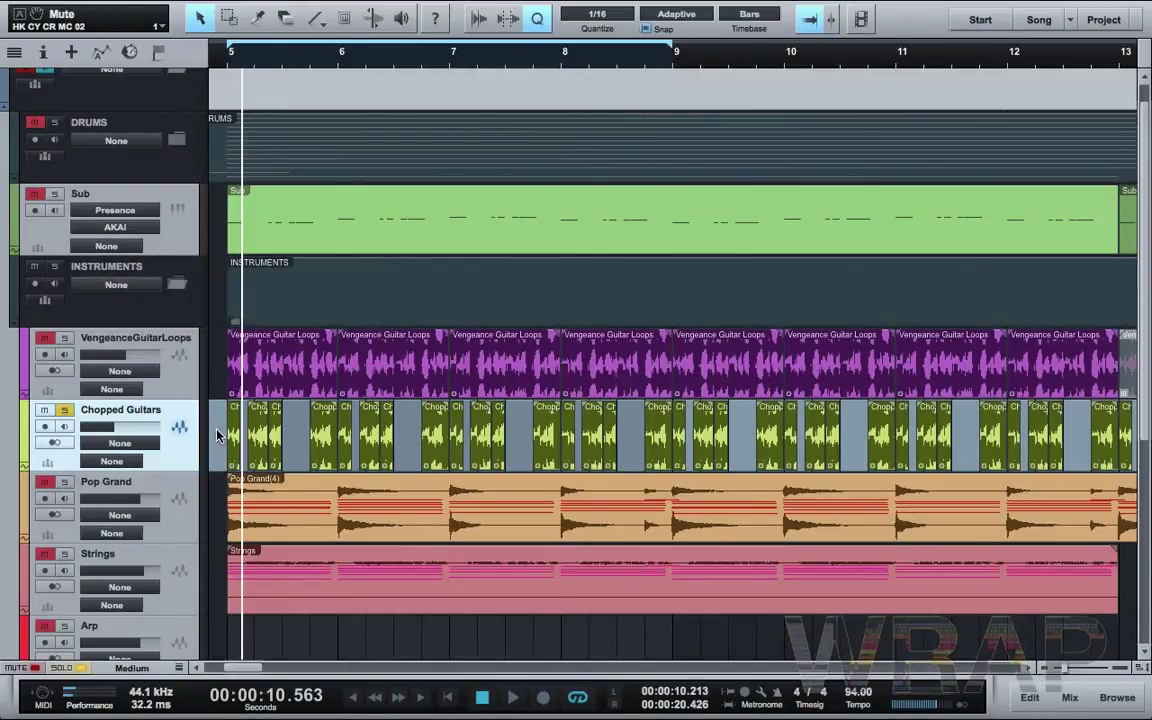
Reduce the track height and open the first Vengeance Guitar Loops event at bar 5 in Melodyne
{"action": "key", "text": "shift+w"}
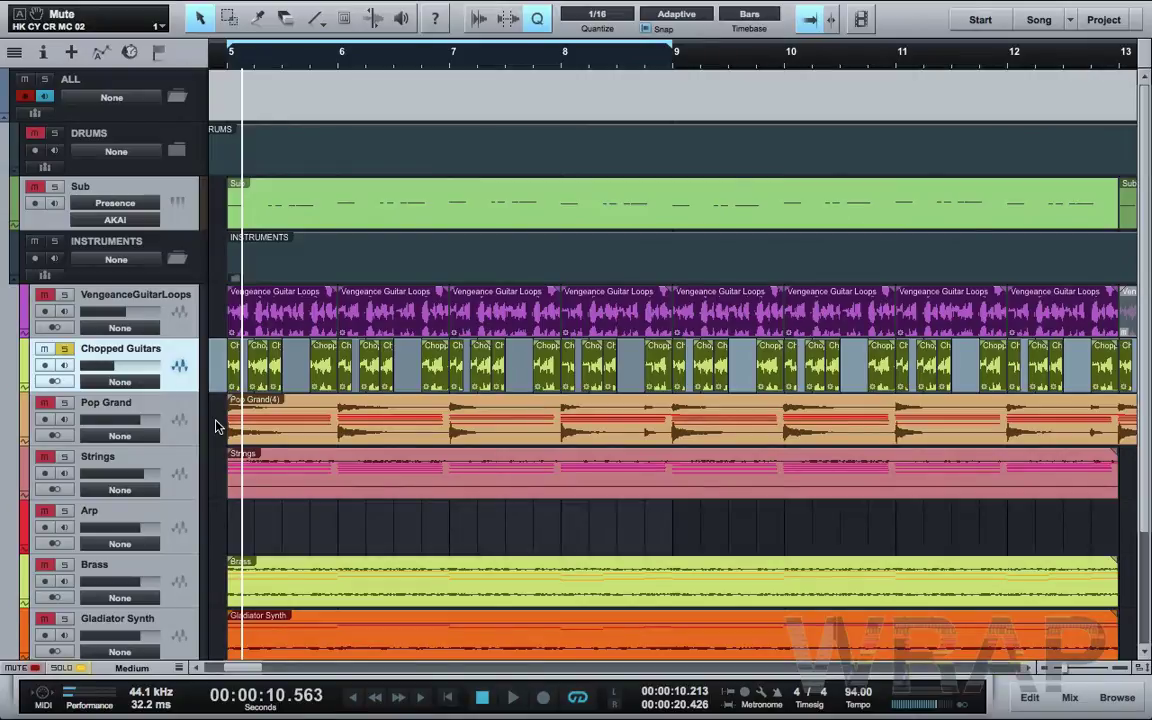
{"action": "left_click", "coordinate": [288, 320]}
{"action": "left_click", "coordinate": [393, 316]}
{"action": "left_click", "coordinate": [475, 316]}
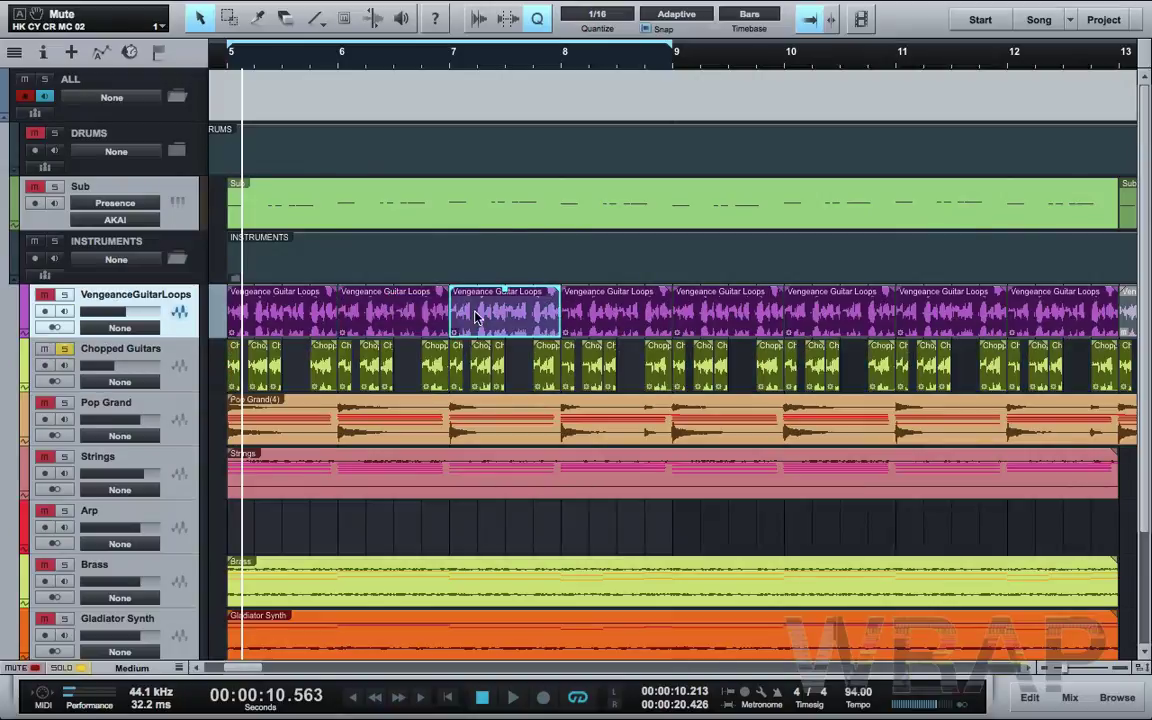
{"action": "left_click", "coordinate": [580, 318]}
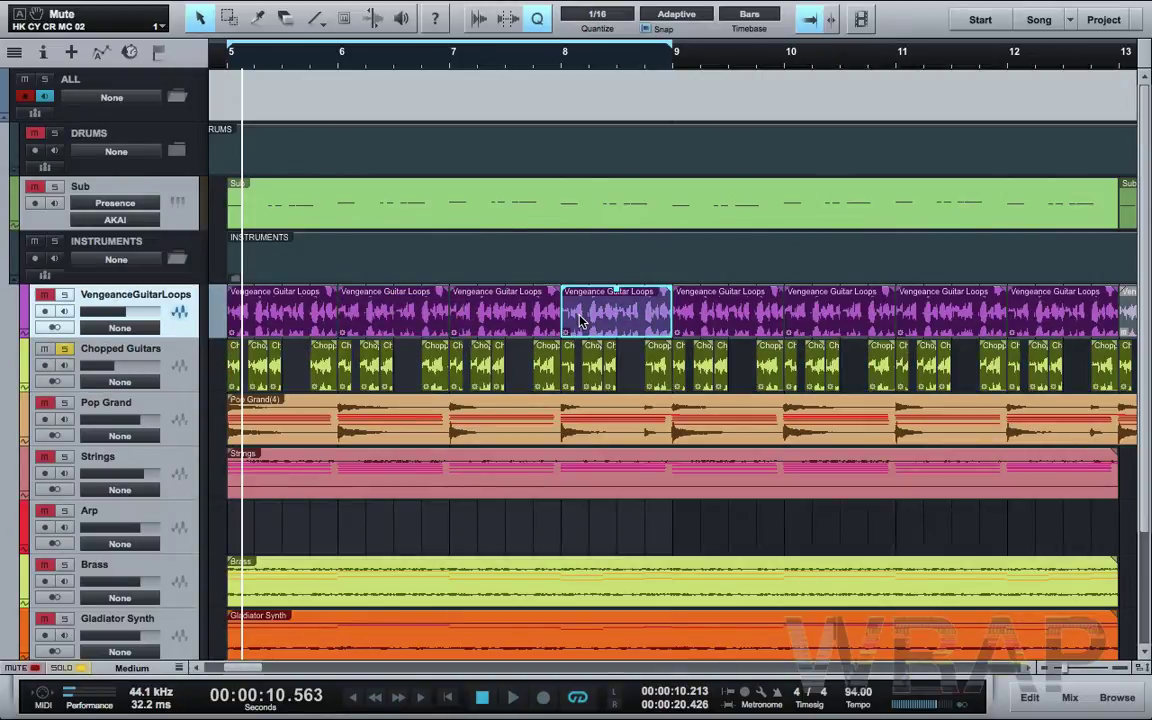
{"action": "left_click", "coordinate": [297, 318]}
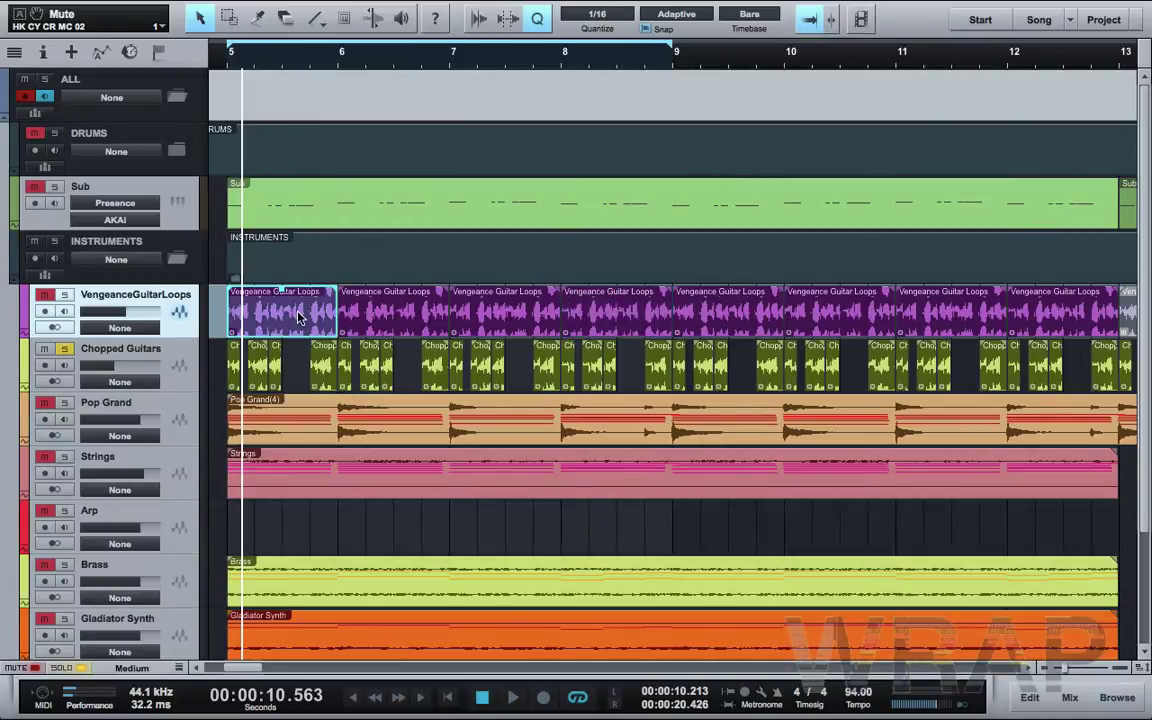
{"action": "right_click", "coordinate": [297, 318]}
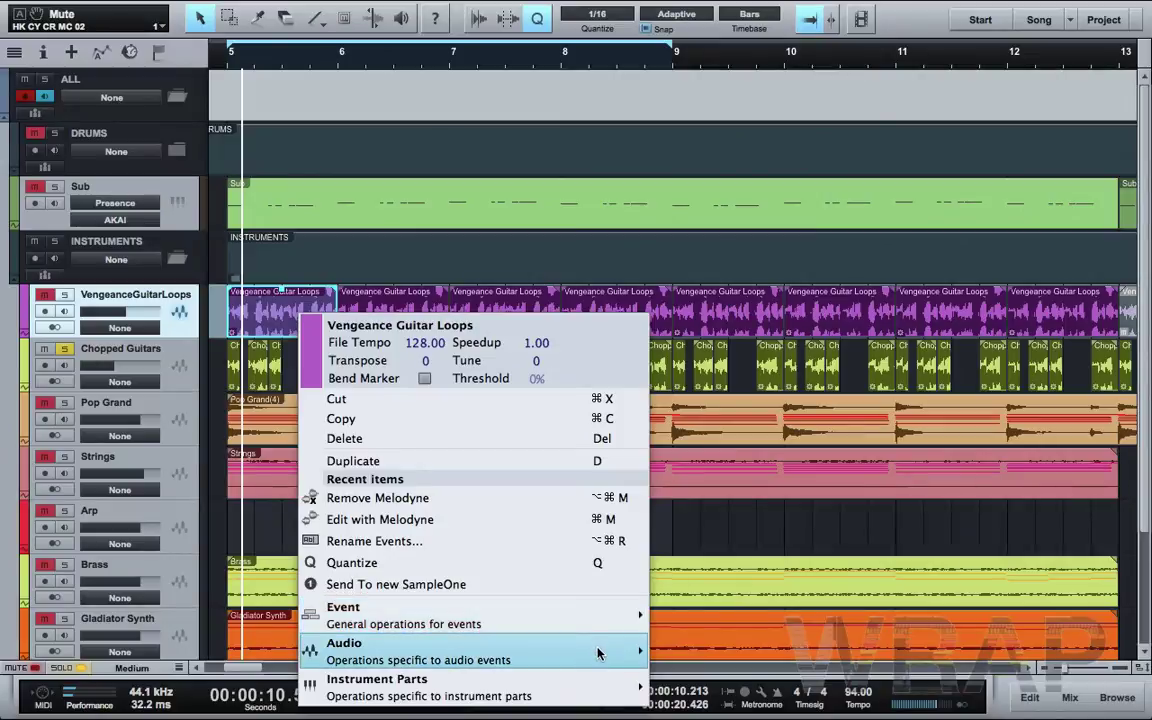
{"action": "mouse_move", "coordinate": [601, 654]}
{"action": "left_click", "coordinate": [784, 370]}
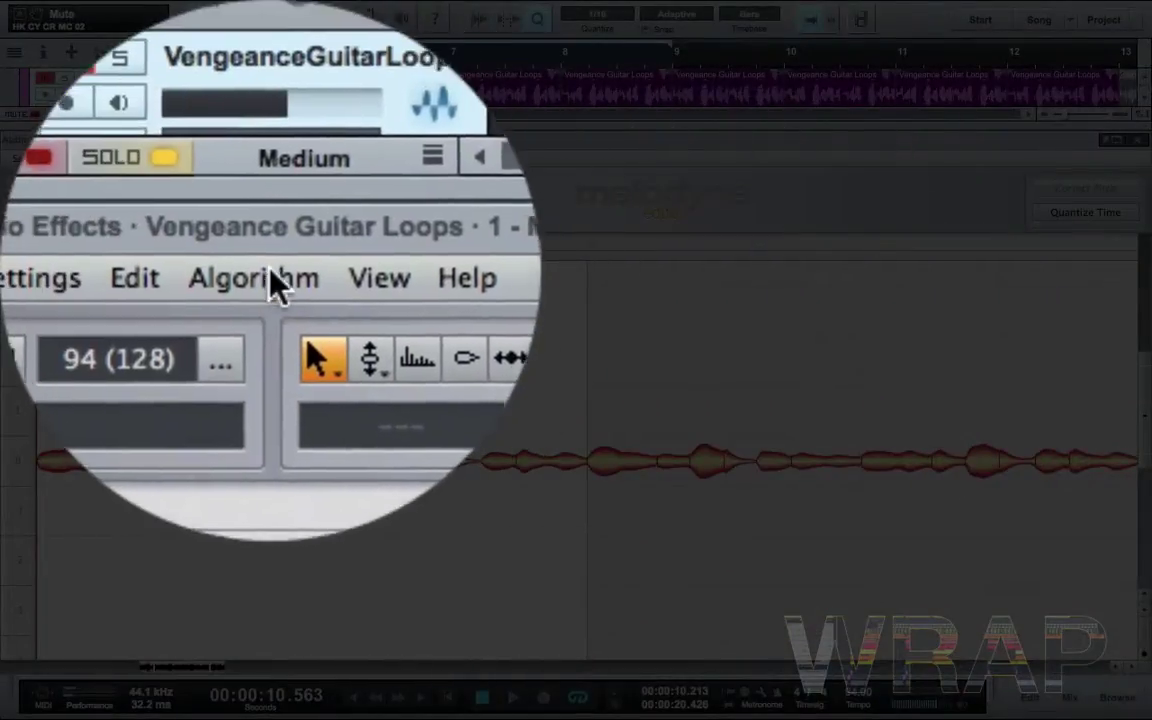
Change Melodyne's detection algorithm to split the guitar loop into its chord notes, and select all notes in bar 5
{"action": "left_click", "coordinate": [113, 158]}
{"action": "left_click", "coordinate": [316, 391]}
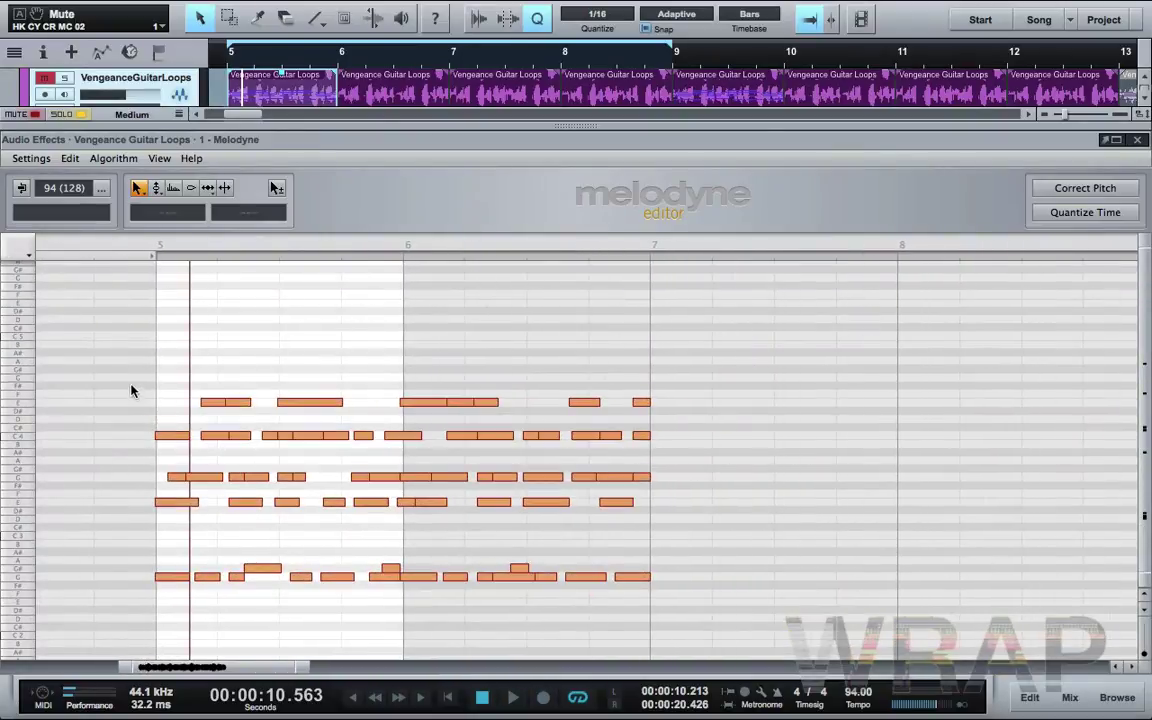
{"action": "left_click_drag", "start_coordinate": [131, 386], "coordinate": [296, 540]}
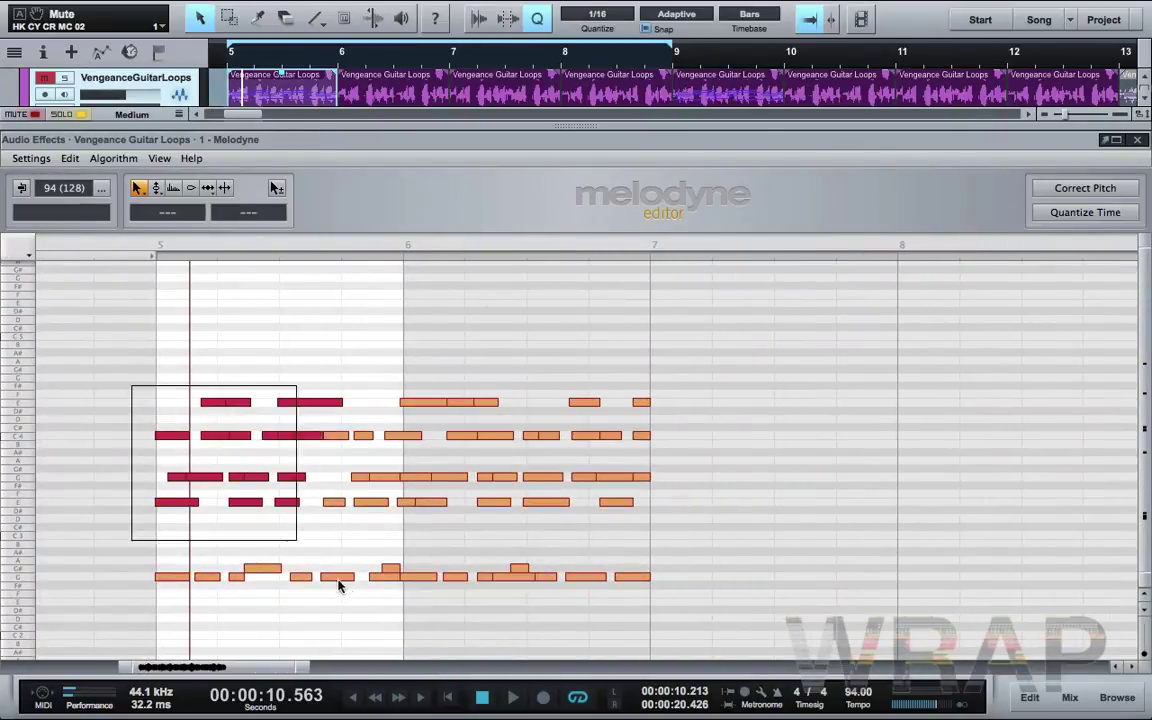
{"action": "left_click_drag", "start_coordinate": [338, 587], "coordinate": [391, 610]}
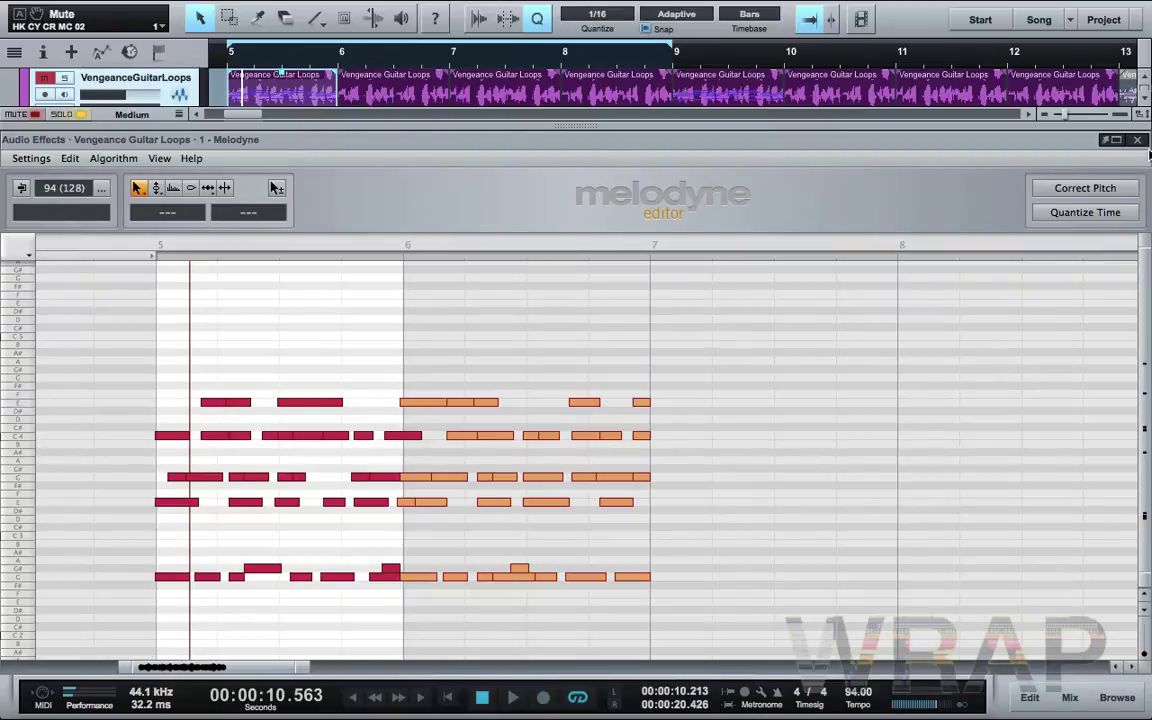
{"action": "left_click", "coordinate": [1137, 140]}
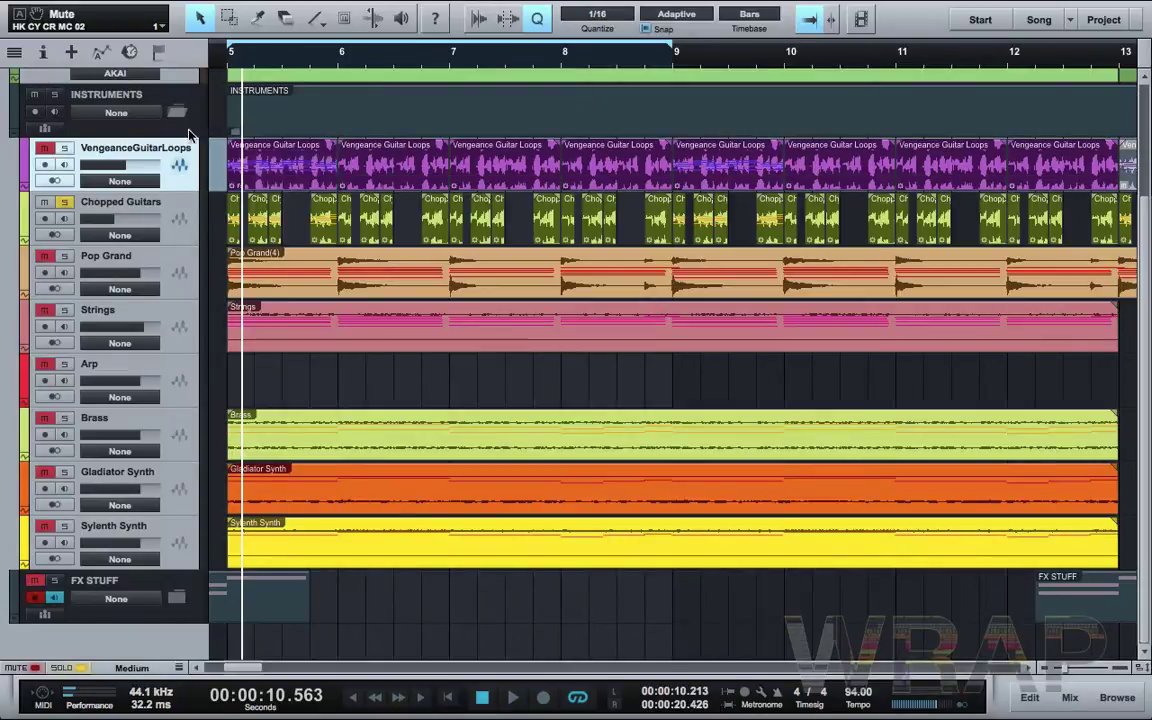
Add an instrument track named Piano and place the first guitar loop's detected notes on it as a part at bar 5
{"action": "left_click", "coordinate": [72, 55]}
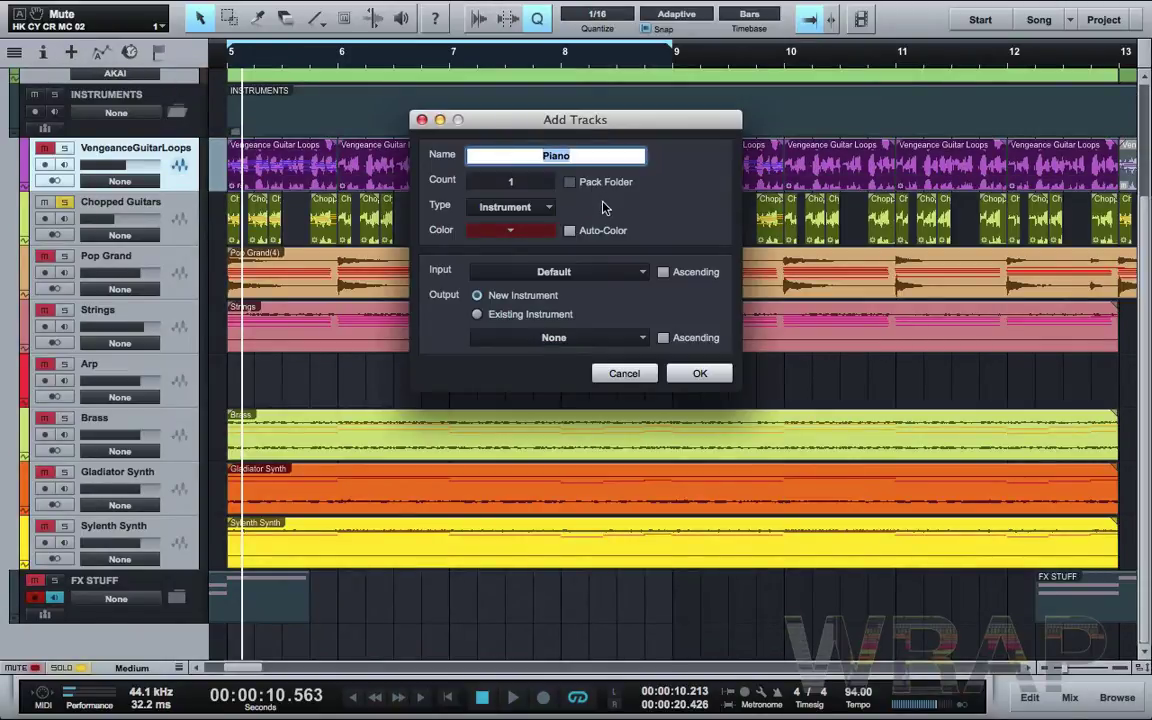
{"action": "left_click", "coordinate": [699, 374]}
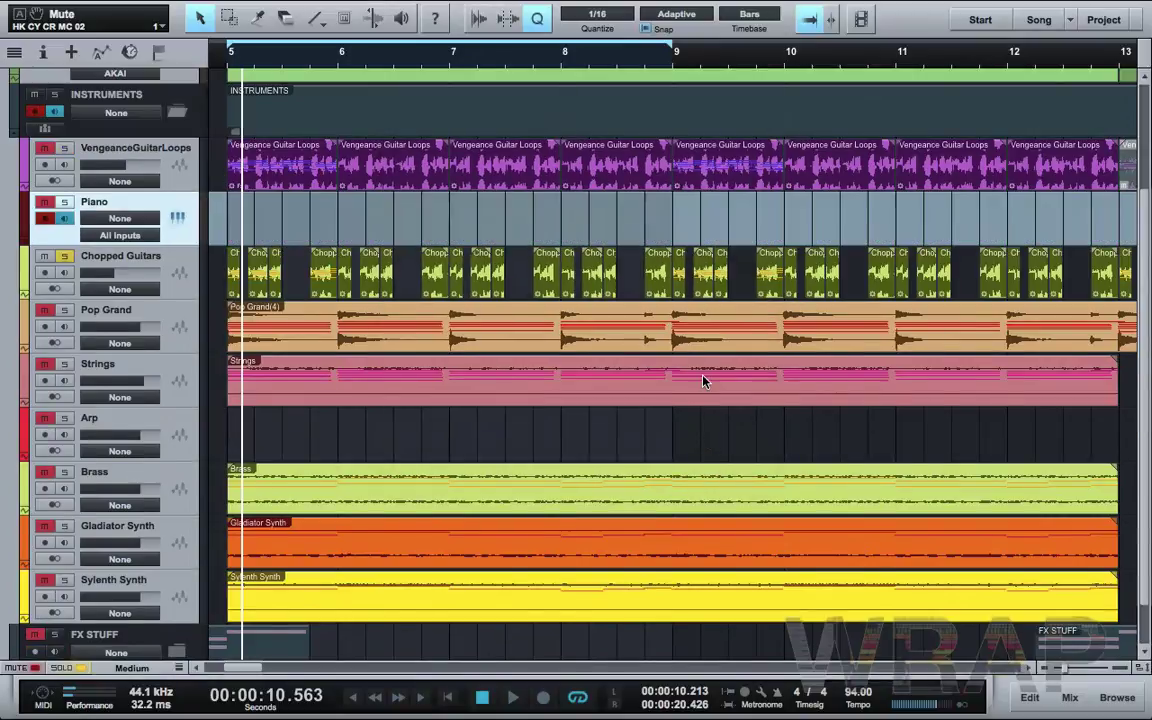
{"action": "left_click_drag", "start_coordinate": [283, 180], "coordinate": [283, 218]}
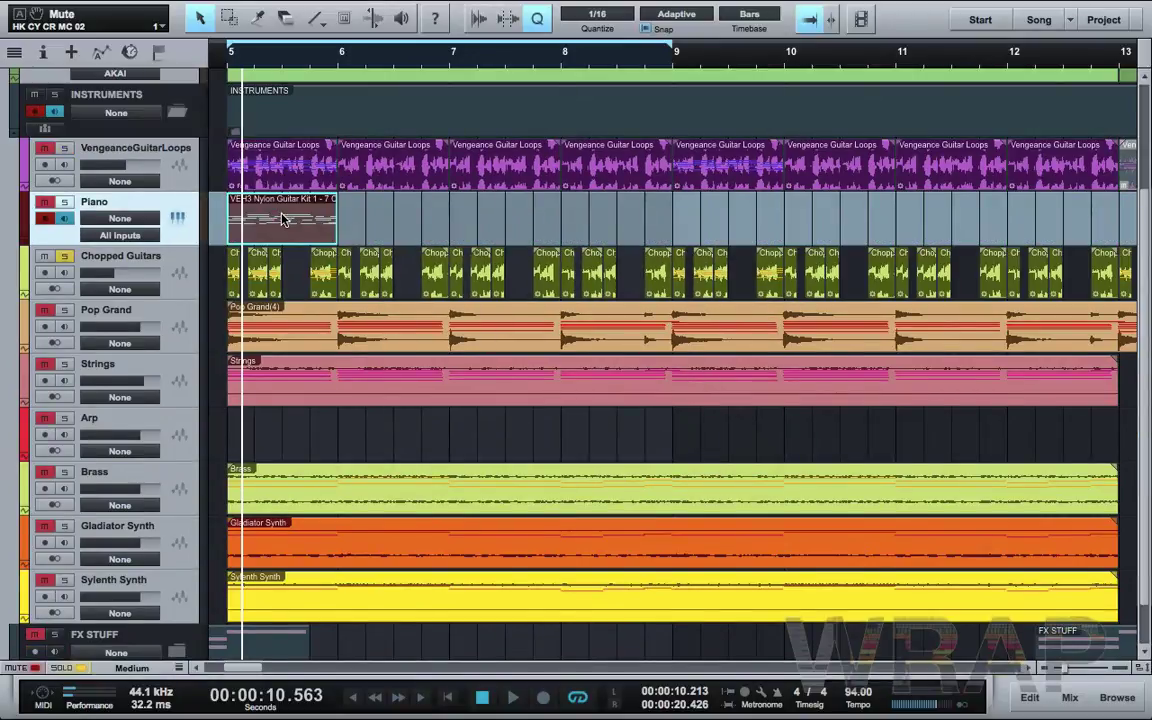
Open the Piano part for note editing and move the first E4 and G3 notes to the start of bar 5
{"action": "double_click", "coordinate": [283, 220]}
{"action": "left_click_drag", "start_coordinate": [321, 311], "coordinate": [975, 527]}
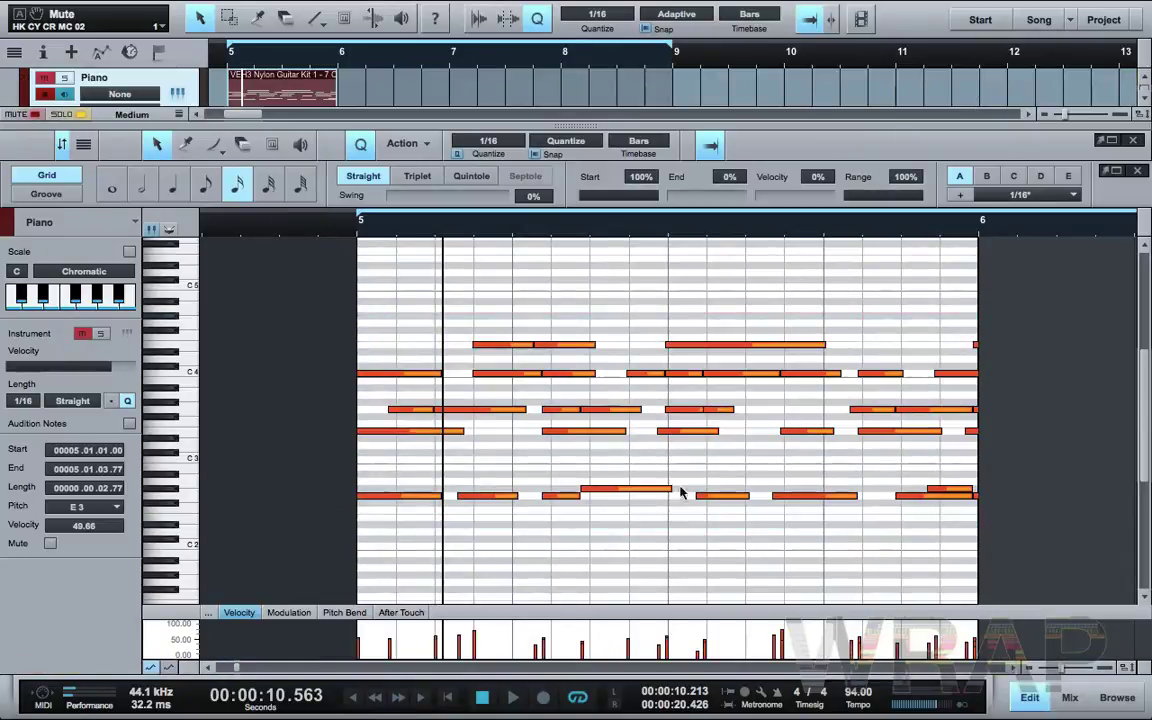
{"action": "left_click", "coordinate": [411, 352]}
{"action": "left_click_drag", "start_coordinate": [494, 346], "coordinate": [379, 346]}
{"action": "left_click_drag", "start_coordinate": [408, 413], "coordinate": [377, 412]}
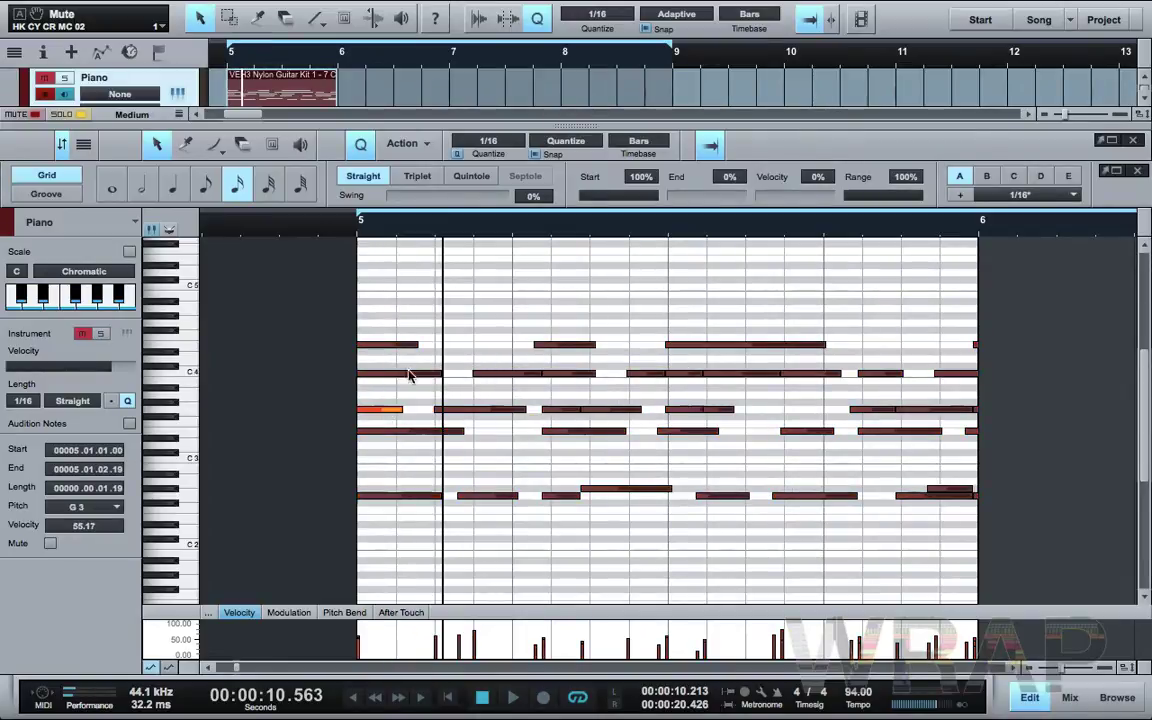
Split the chord's notes one sixteenth into bar 5 and delete everything after that point
{"action": "left_click", "coordinate": [398, 224]}
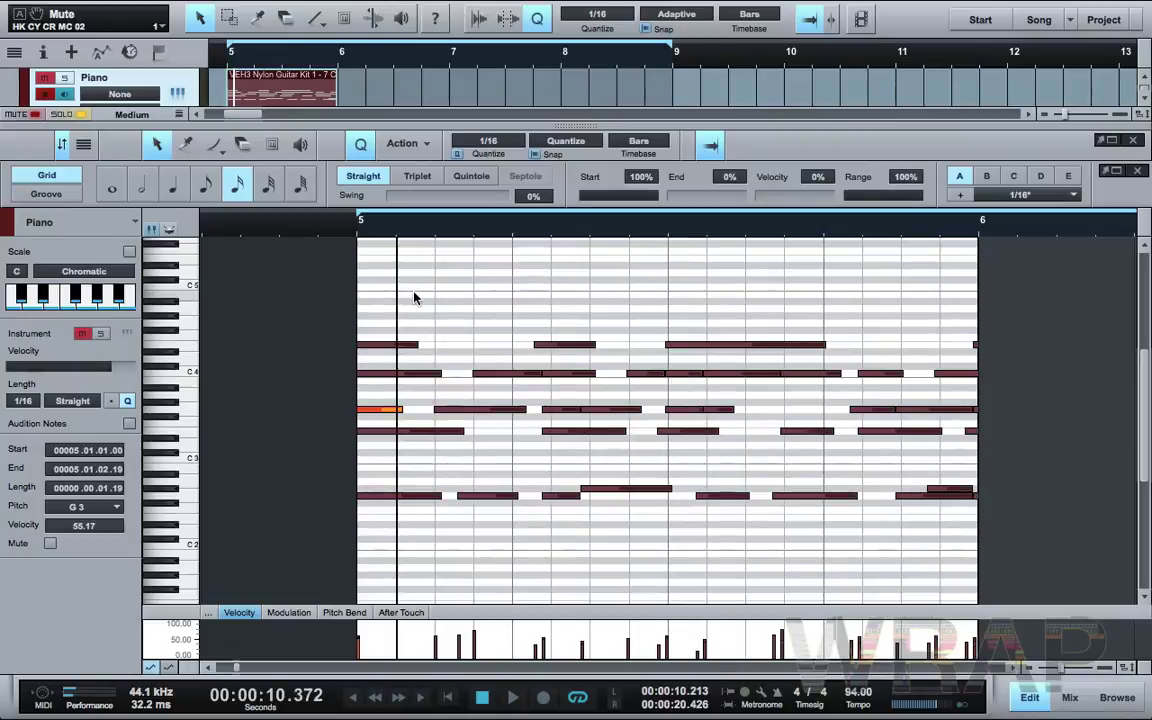
{"action": "left_click_drag", "start_coordinate": [405, 296], "coordinate": [893, 257]}
{"action": "left_click", "coordinate": [540, 570]}
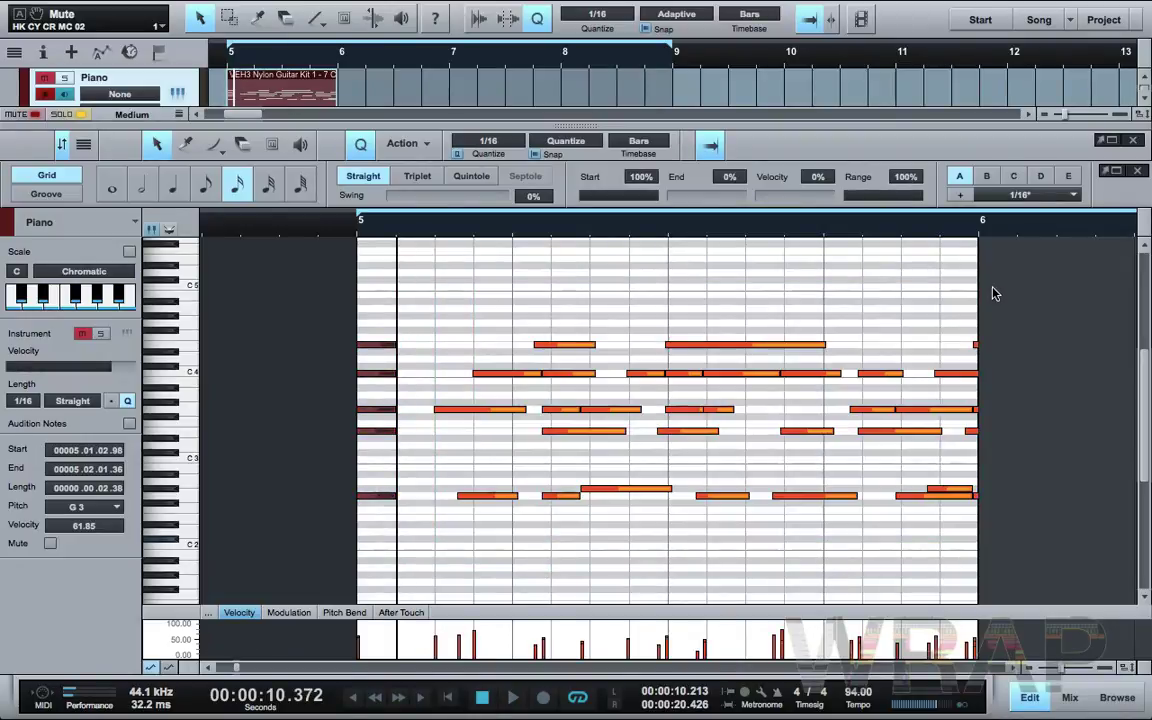
{"action": "key", "text": "Delete"}
Stretch the five chord notes to fill the whole bar and raise their velocity to 100
{"action": "left_click_drag", "start_coordinate": [473, 320], "coordinate": [970, 479]}
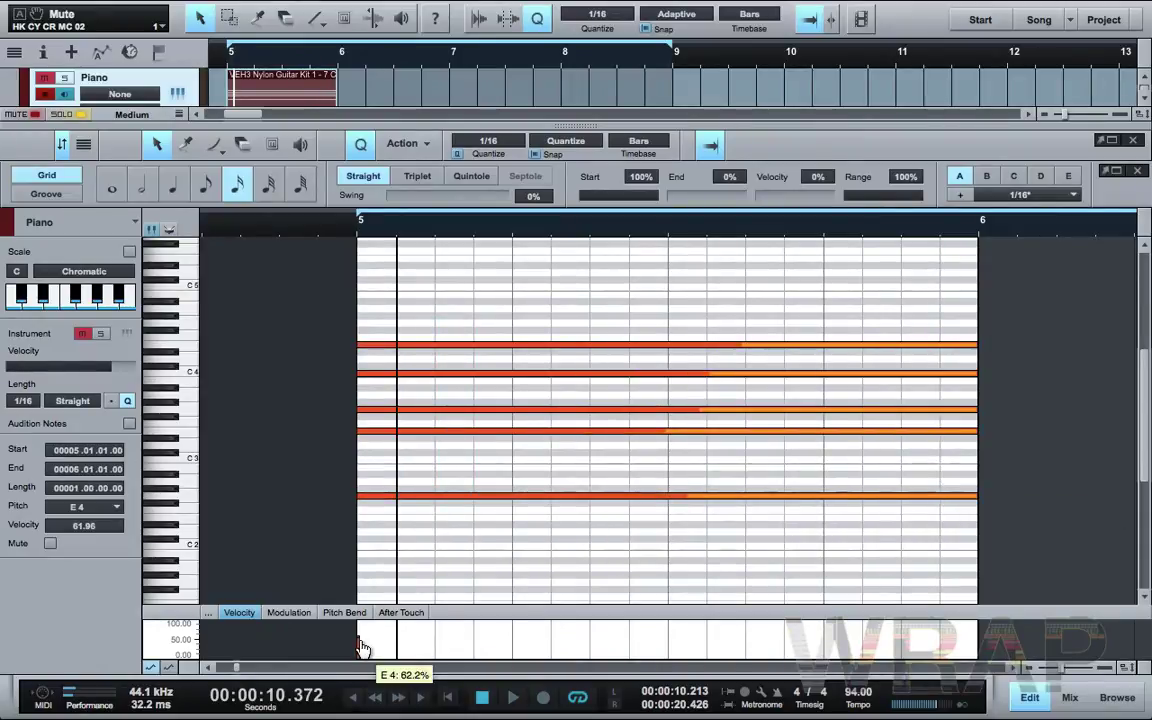
{"action": "left_click_drag", "start_coordinate": [366, 637], "coordinate": [369, 567]}
{"action": "left_click", "coordinate": [545, 525]}
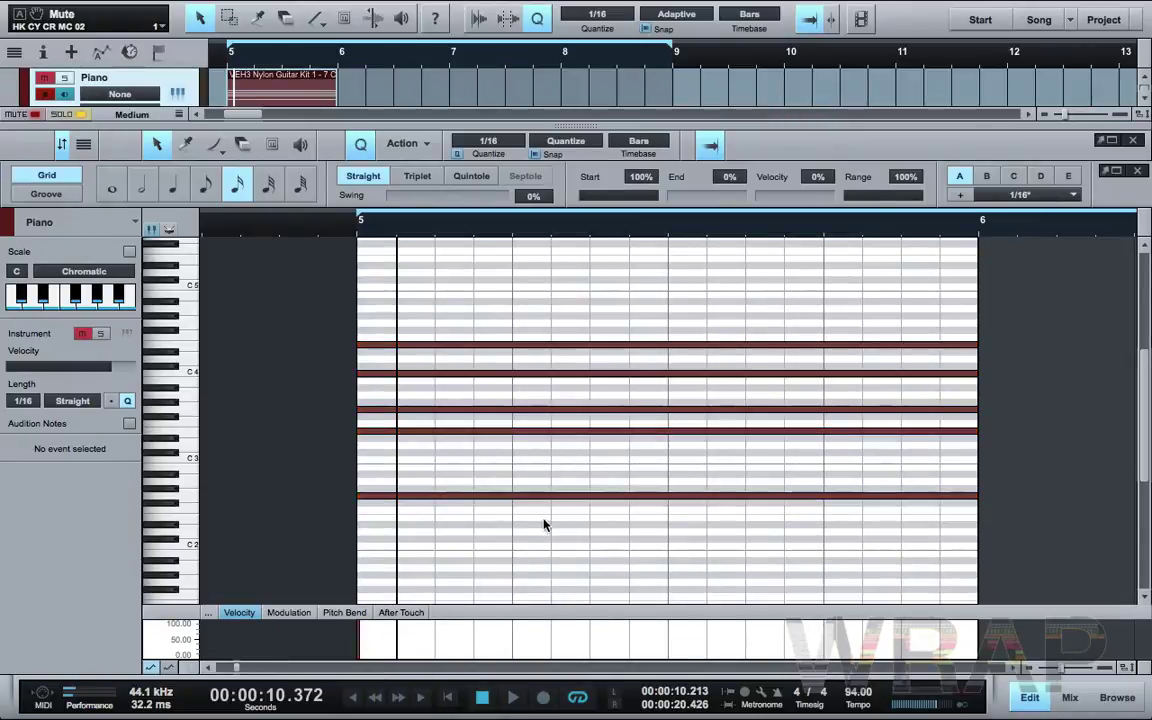
Apply Humanize to all five chord notes in the Piano part
{"action": "left_click_drag", "start_coordinate": [501, 537], "coordinate": [449, 302]}
{"action": "key", "text": "shift+e"}
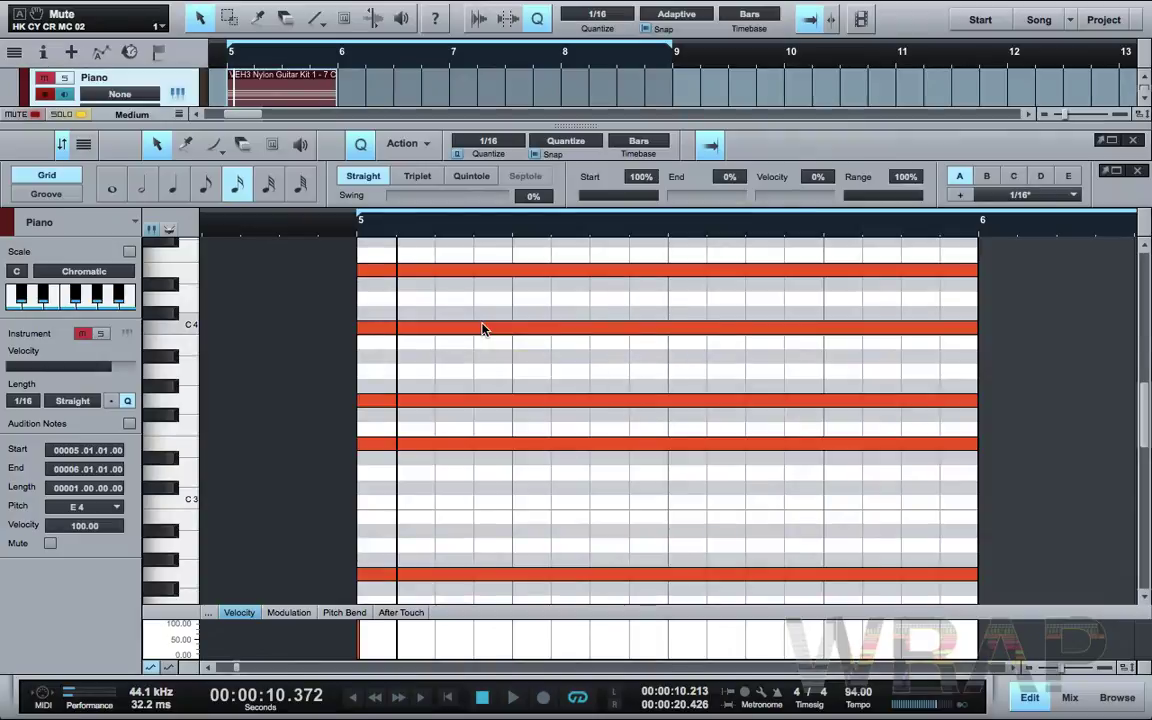
{"action": "right_click", "coordinate": [483, 327]}
{"action": "mouse_move", "coordinate": [665, 552]}
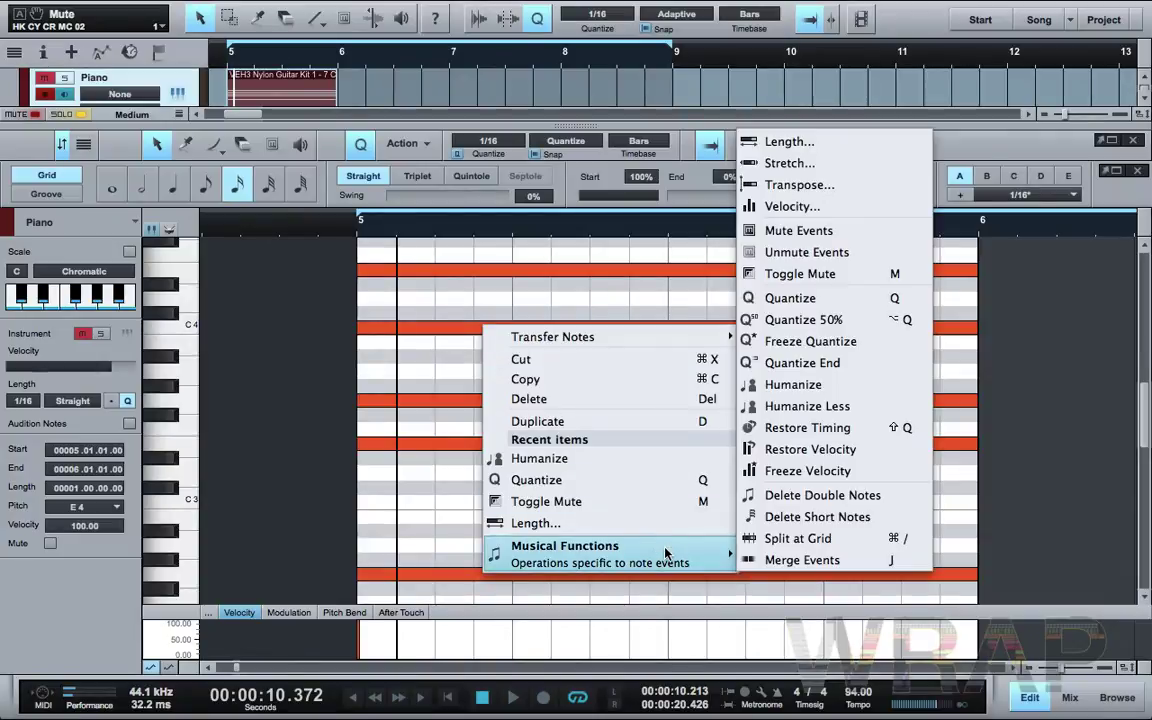
{"action": "left_click", "coordinate": [844, 388]}
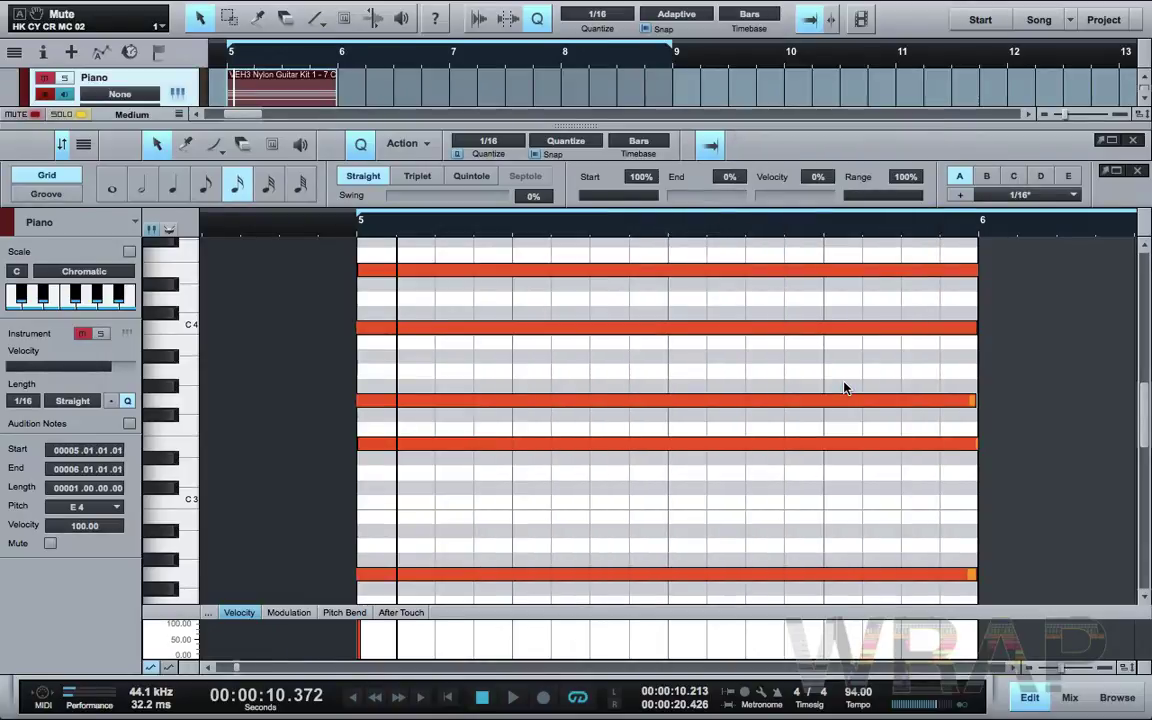
Close the note editor, delete the part extracted from the guitar loop and remove the Piano track
{"action": "key", "text": "F2"}
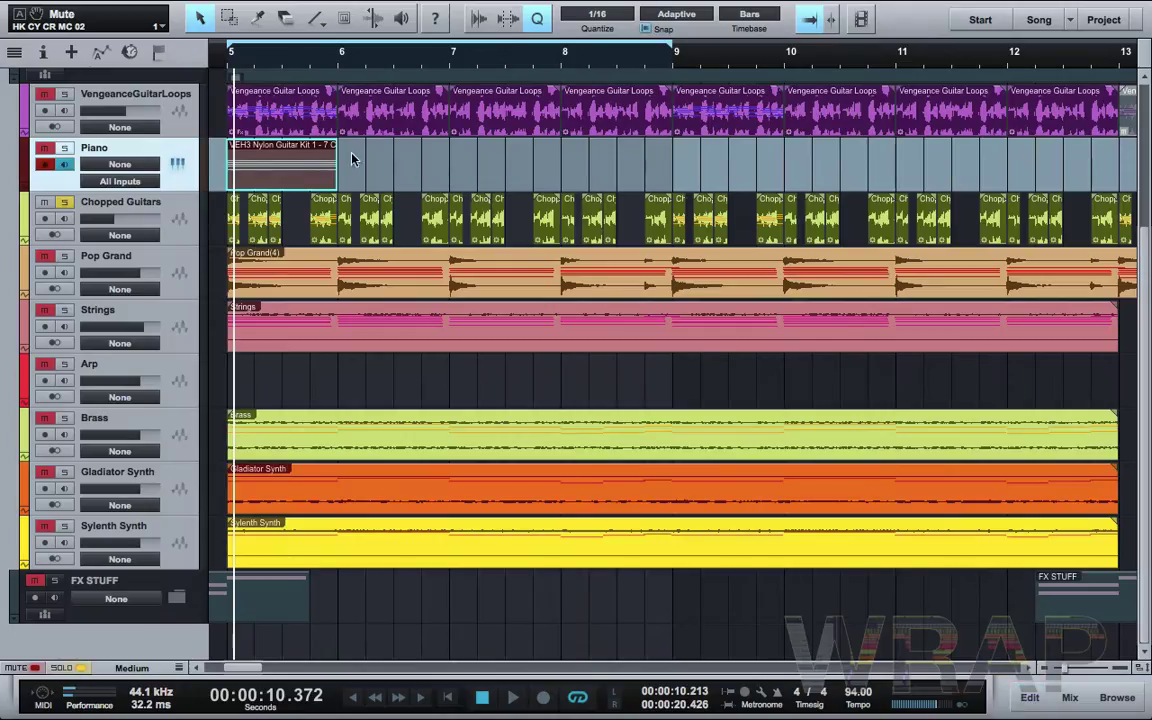
{"action": "key", "text": "Delete"}
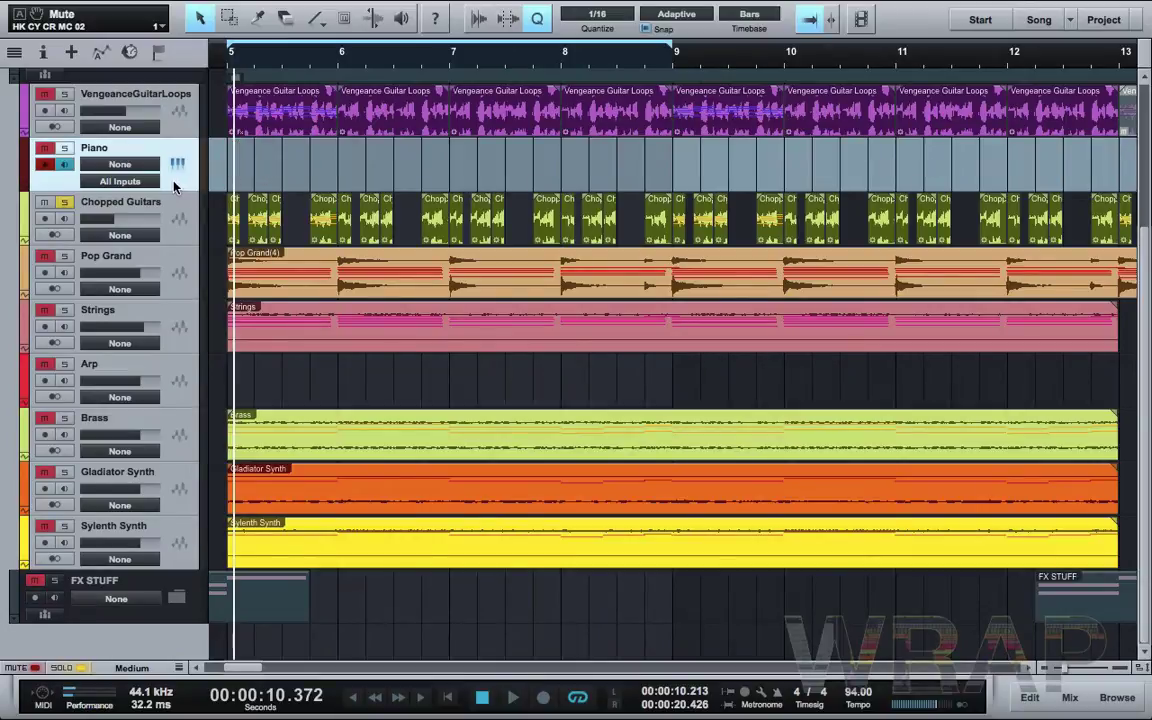
{"action": "right_click", "coordinate": [154, 162]}
{"action": "left_click", "coordinate": [258, 255]}
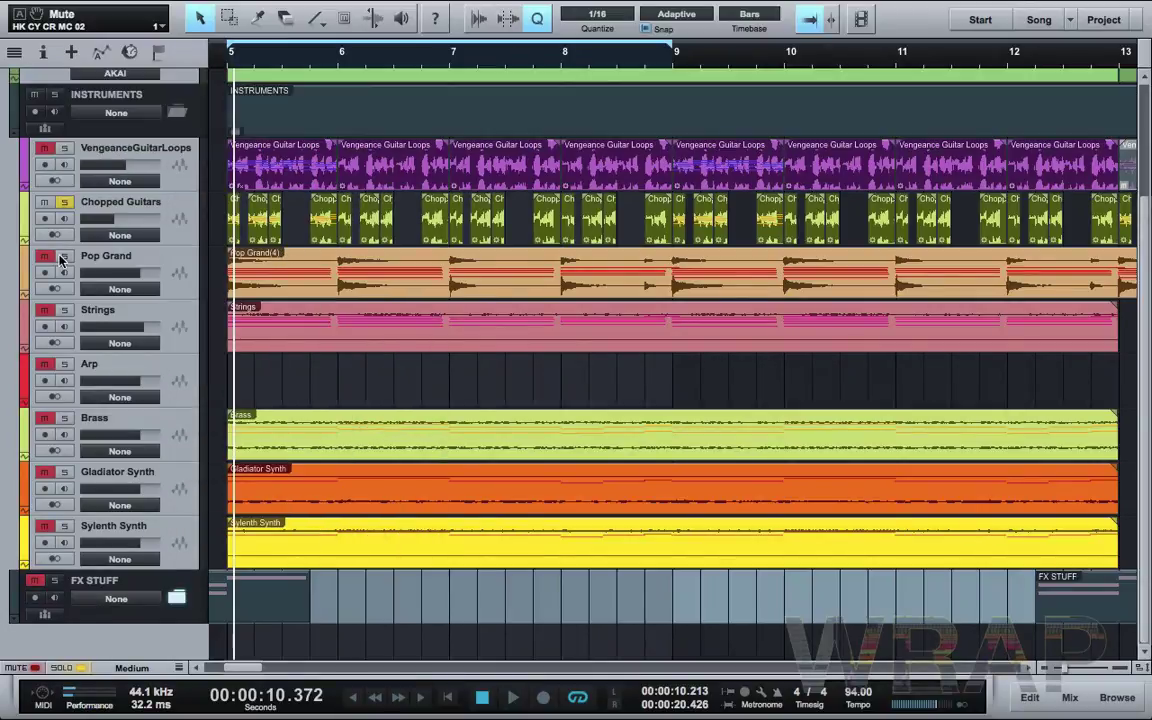
Add Pop Grand and Strings one at a time to the soloed Chopped Guitars, playing each combination from bar 5
{"action": "left_click", "coordinate": [229, 57]}
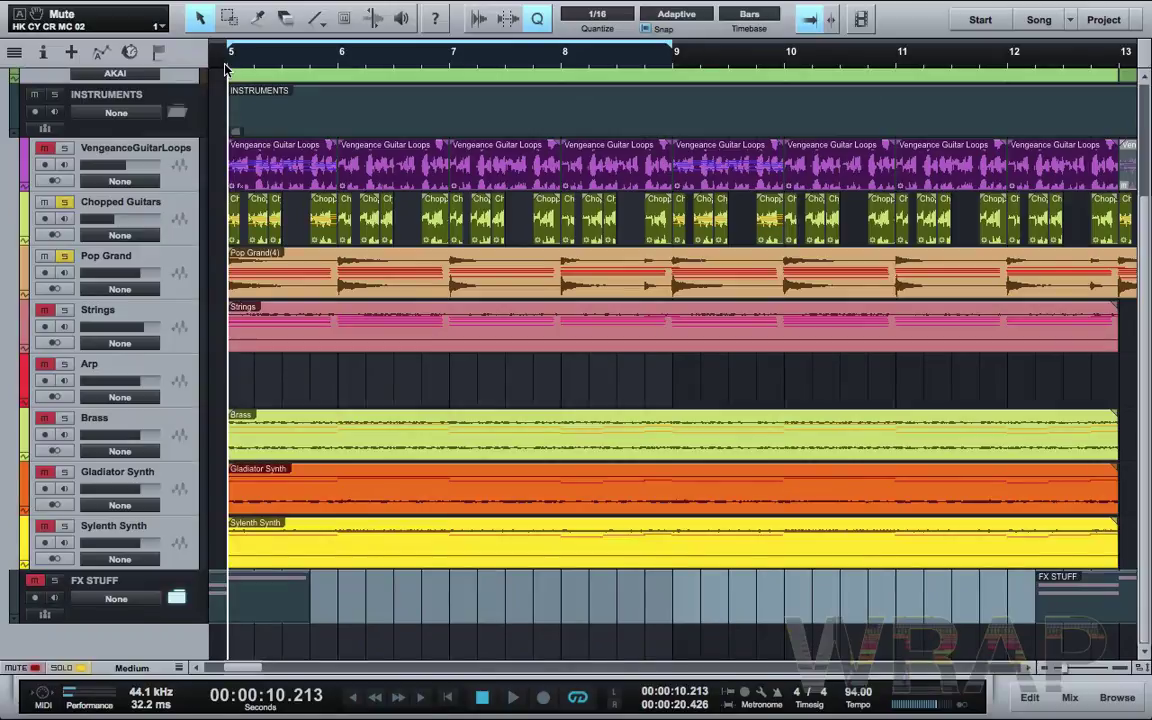
{"action": "key", "text": "space"}
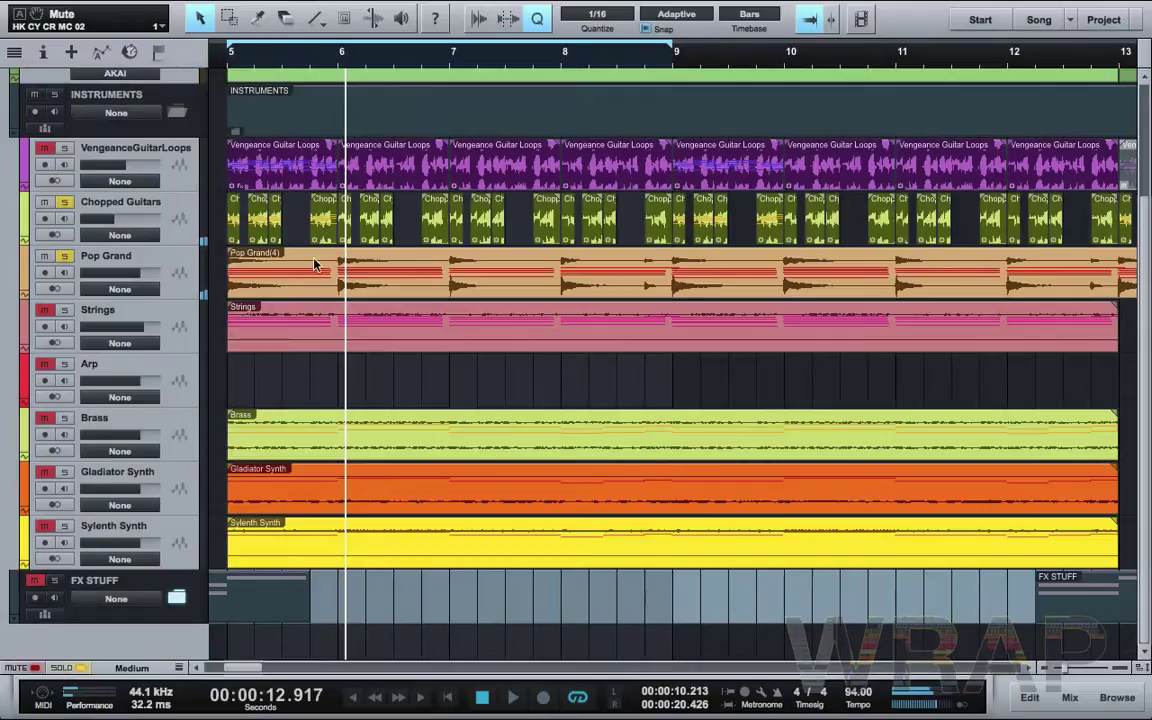
{"action": "left_click", "coordinate": [65, 311]}
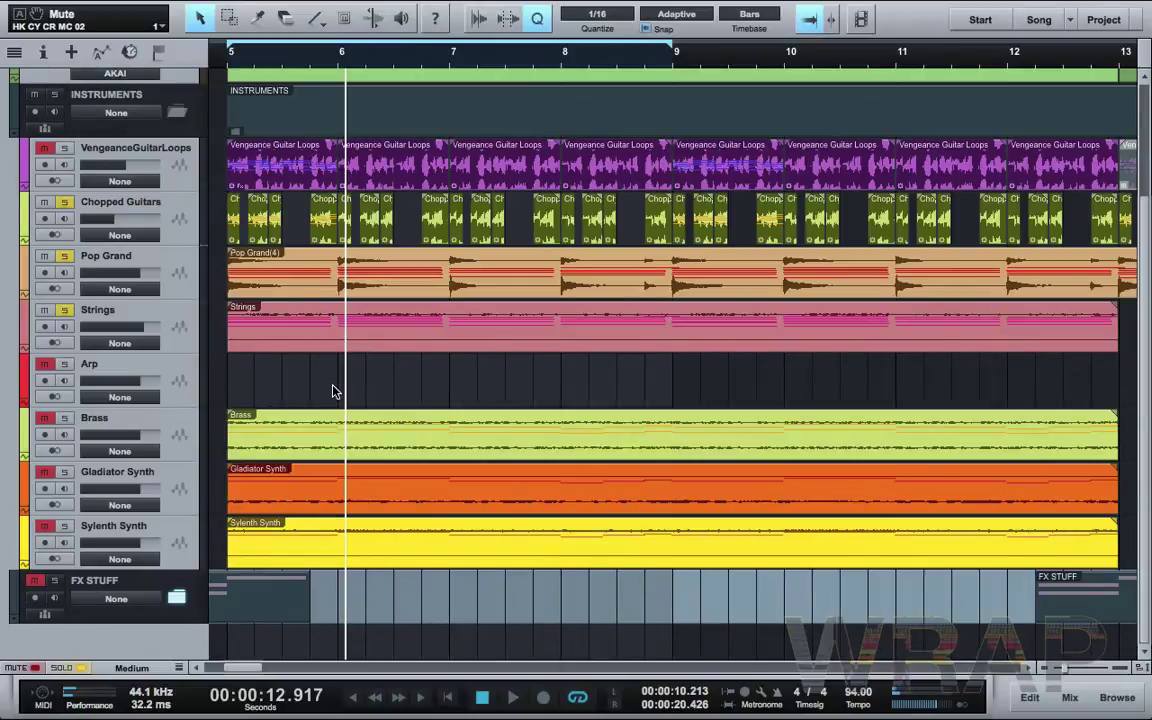
{"action": "left_click", "coordinate": [229, 66]}
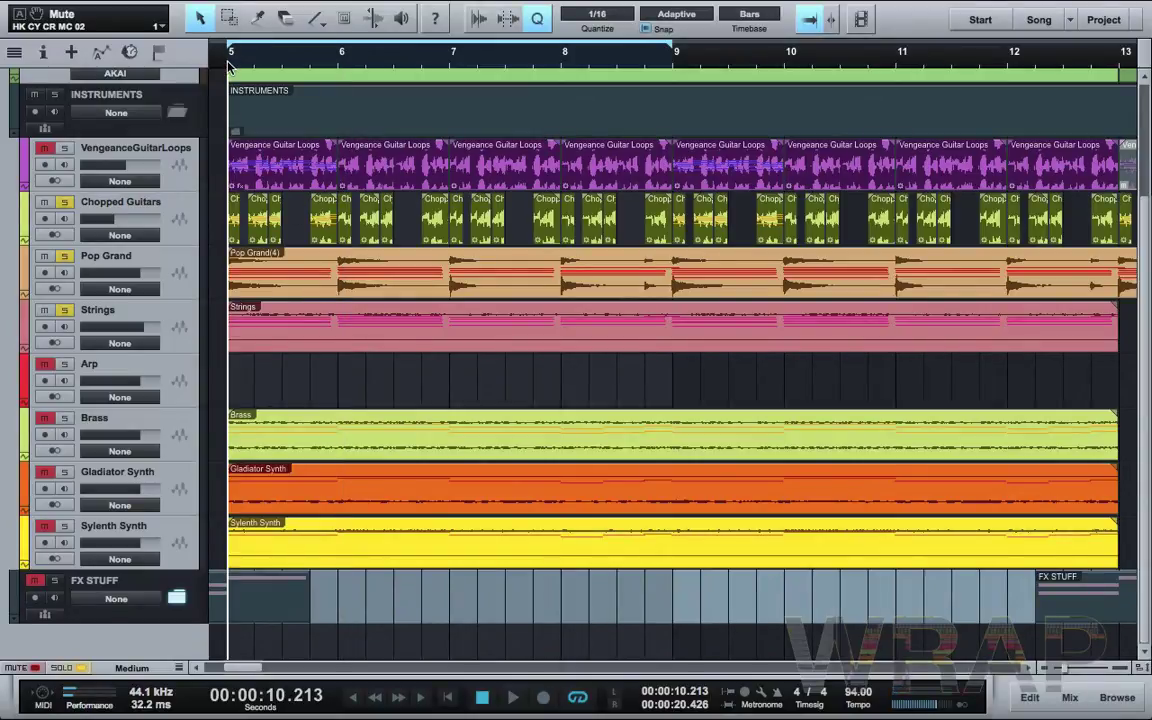
{"action": "left_click", "coordinate": [322, 352]}
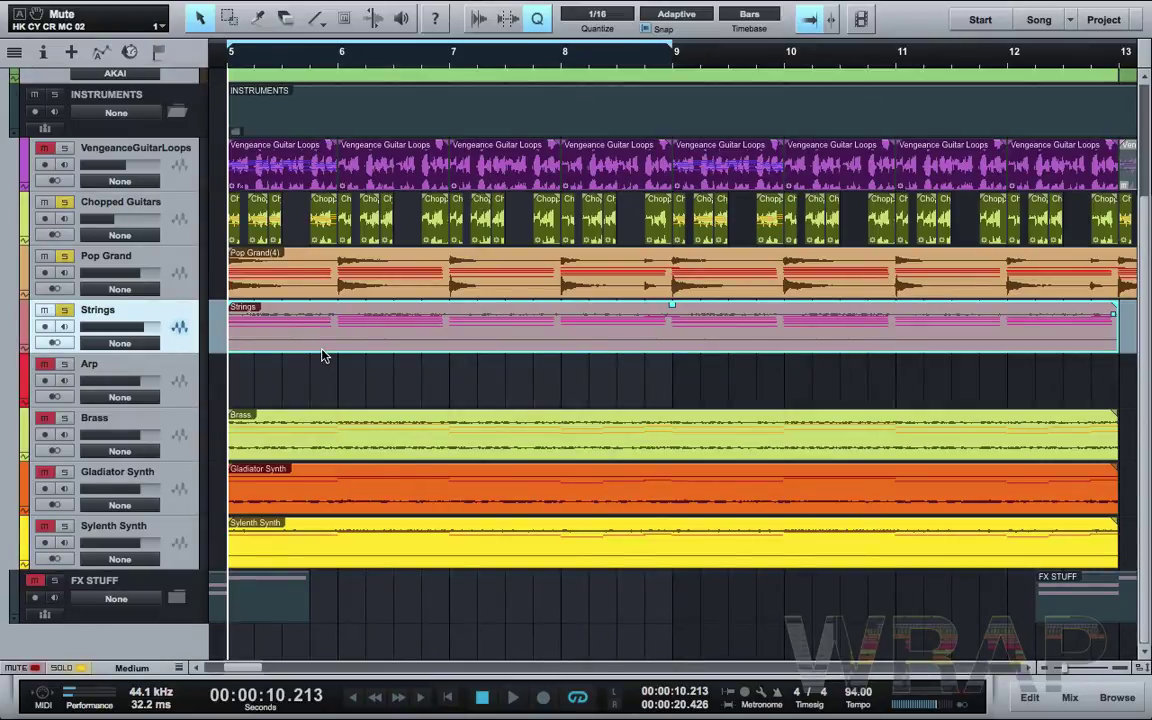
{"action": "key", "text": "space"}
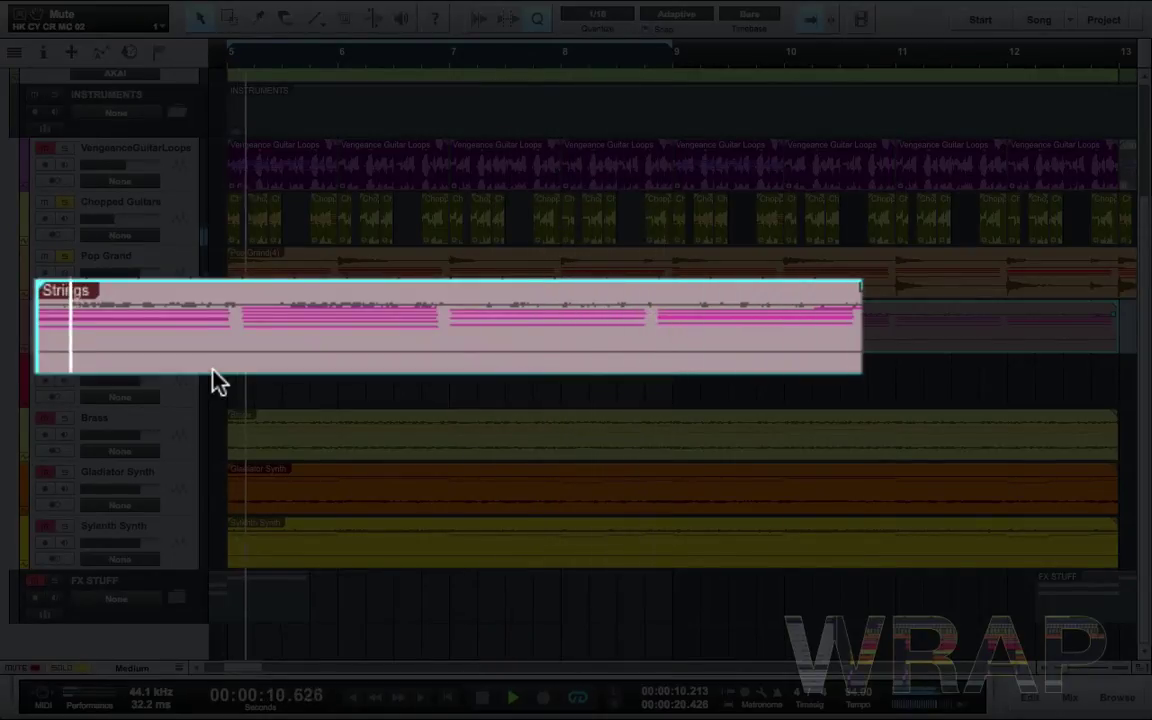
Stop playback and copy the Arp part from bar 21 to bar 5, in line with the other instrument parts
{"action": "key", "text": "space"}
{"action": "left_click", "coordinate": [322, 355]}
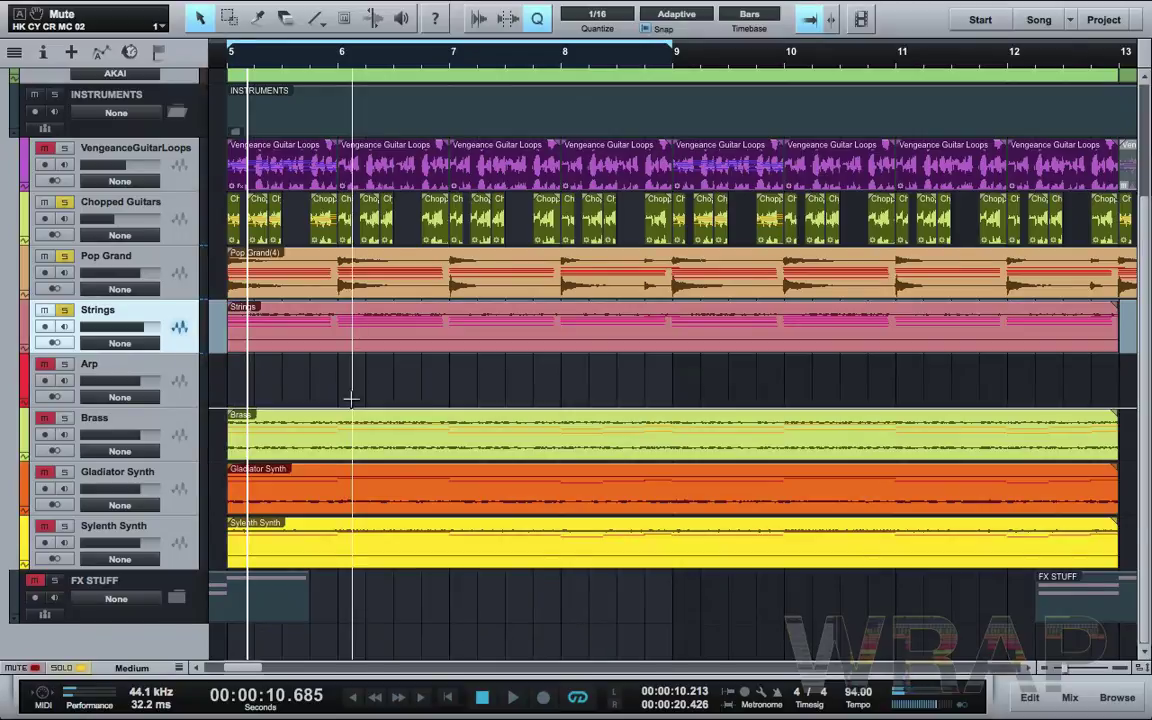
{"action": "key", "text": "w"}
{"action": "key", "text": "w"}
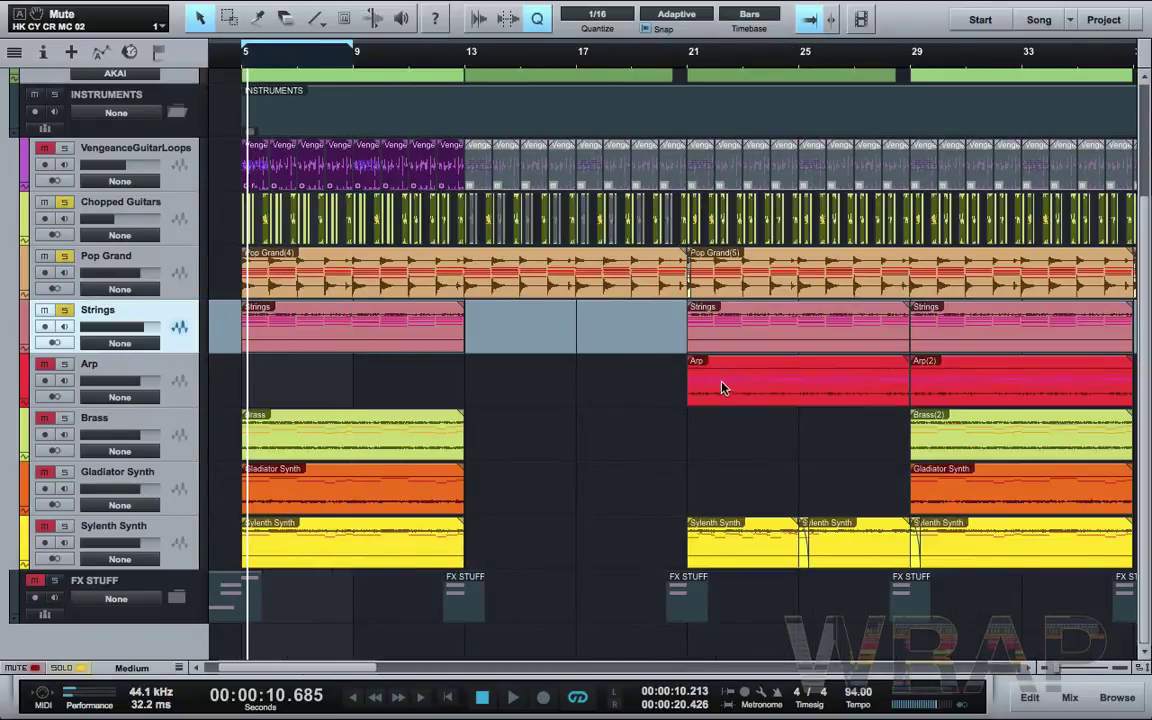
{"action": "left_click_drag", "start_coordinate": [728, 390], "coordinate": [283, 375]}
{"action": "key", "text": "e"}
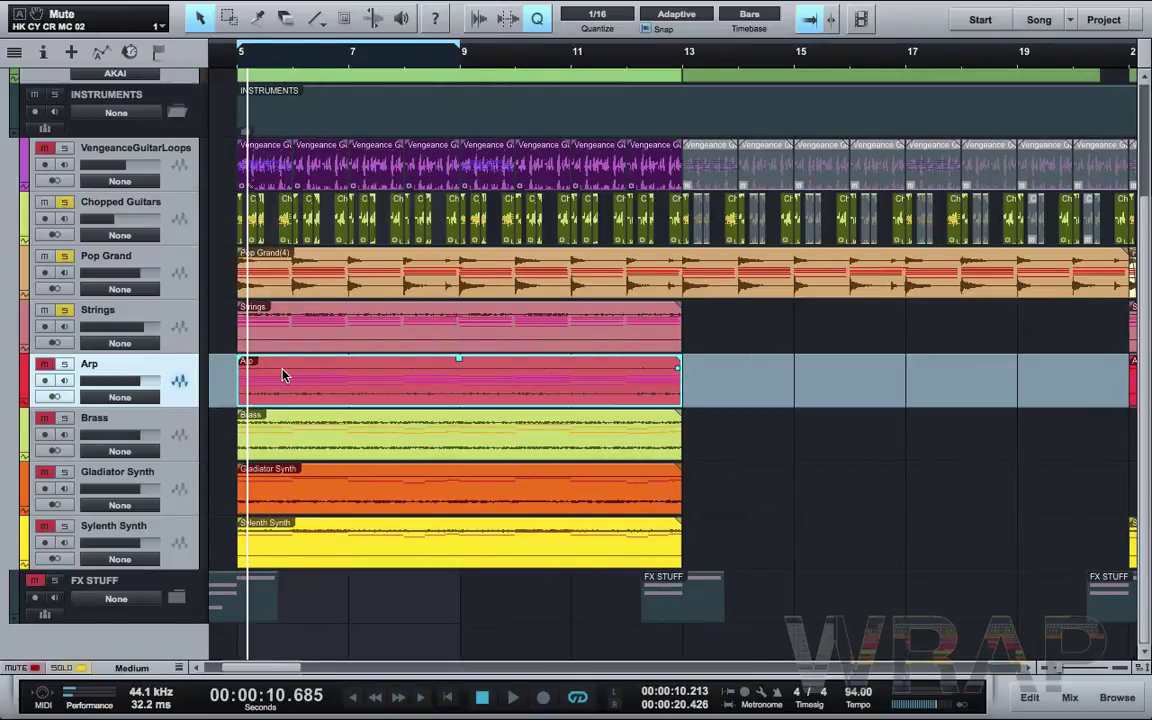
Add the Arp to the soloed Chopped Guitars, Pop Grand and Strings and play the combination from bar 5
{"action": "left_click", "coordinate": [262, 367]}
{"action": "left_click", "coordinate": [305, 60]}
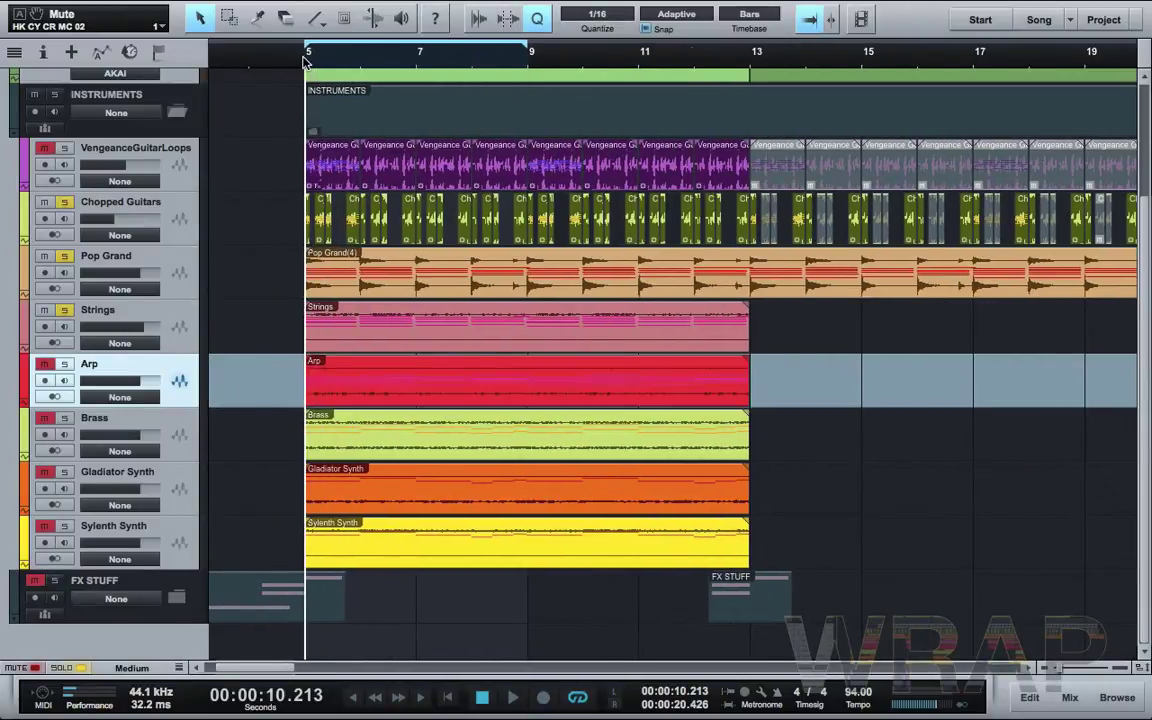
{"action": "left_click", "coordinate": [65, 365]}
{"action": "left_click", "coordinate": [436, 66]}
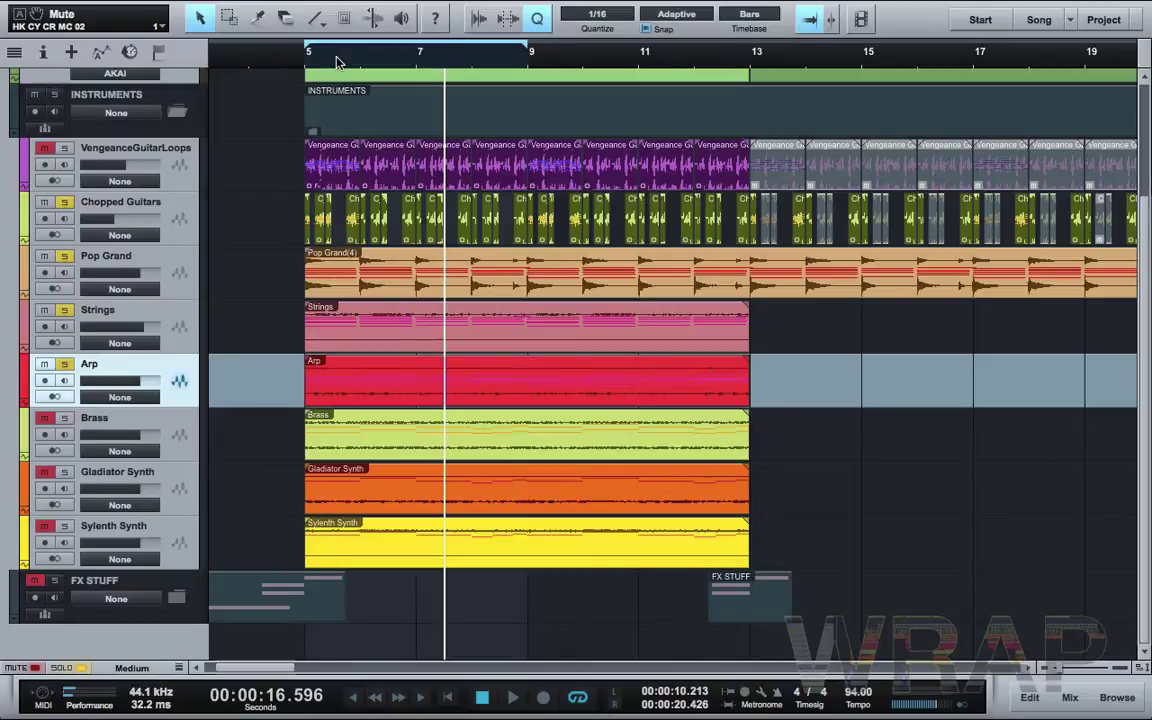
{"action": "left_click", "coordinate": [302, 67]}
{"action": "key", "text": "space"}
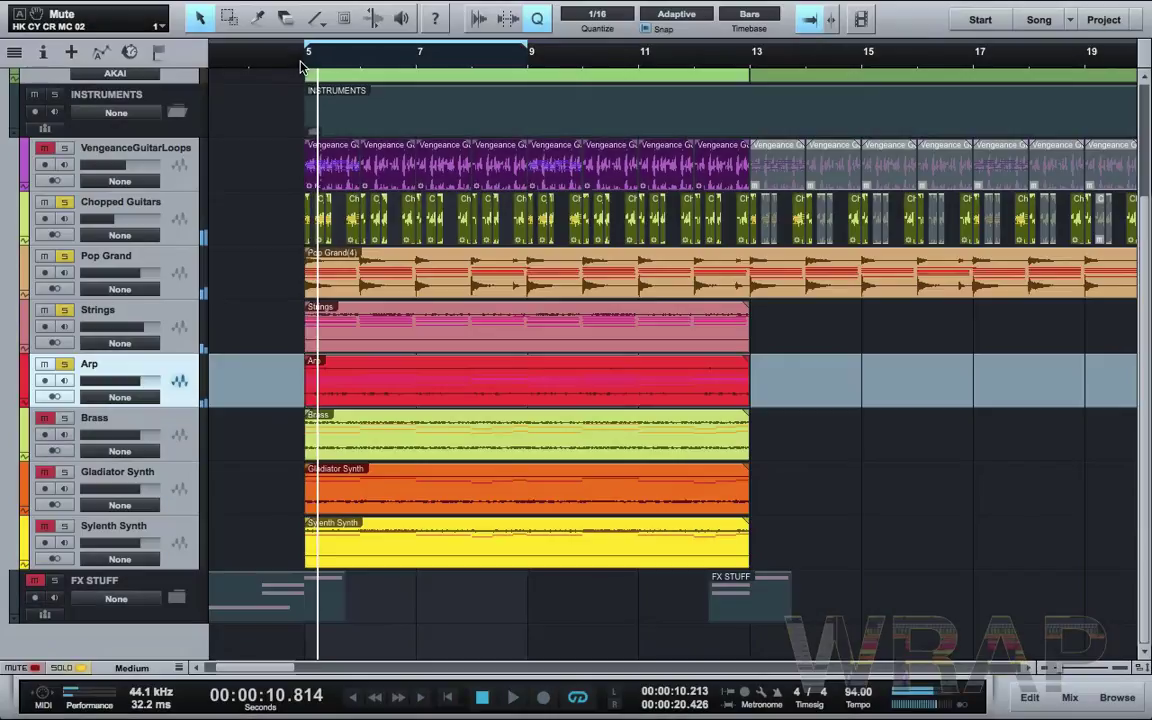
Solo the Brass with the Chopped Guitars, muting the Pop Grand, Strings and Arp tracks
{"action": "left_click_drag", "start_coordinate": [284, 444], "coordinate": [490, 548]}
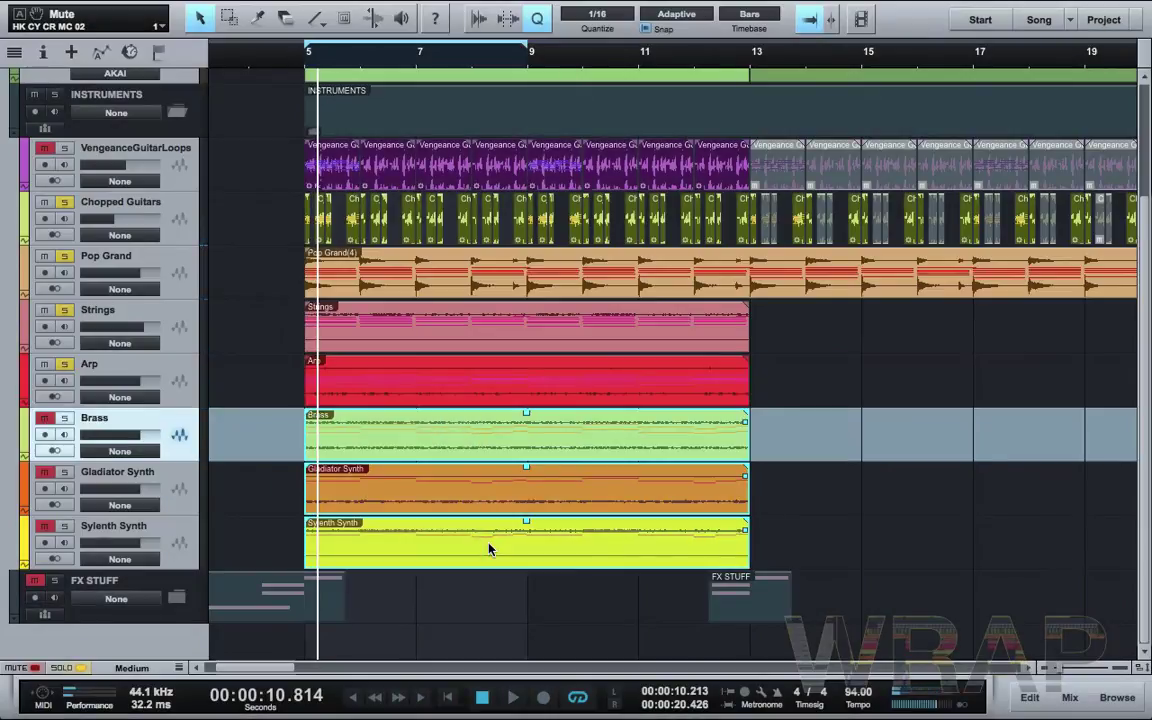
{"action": "left_click", "coordinate": [268, 470]}
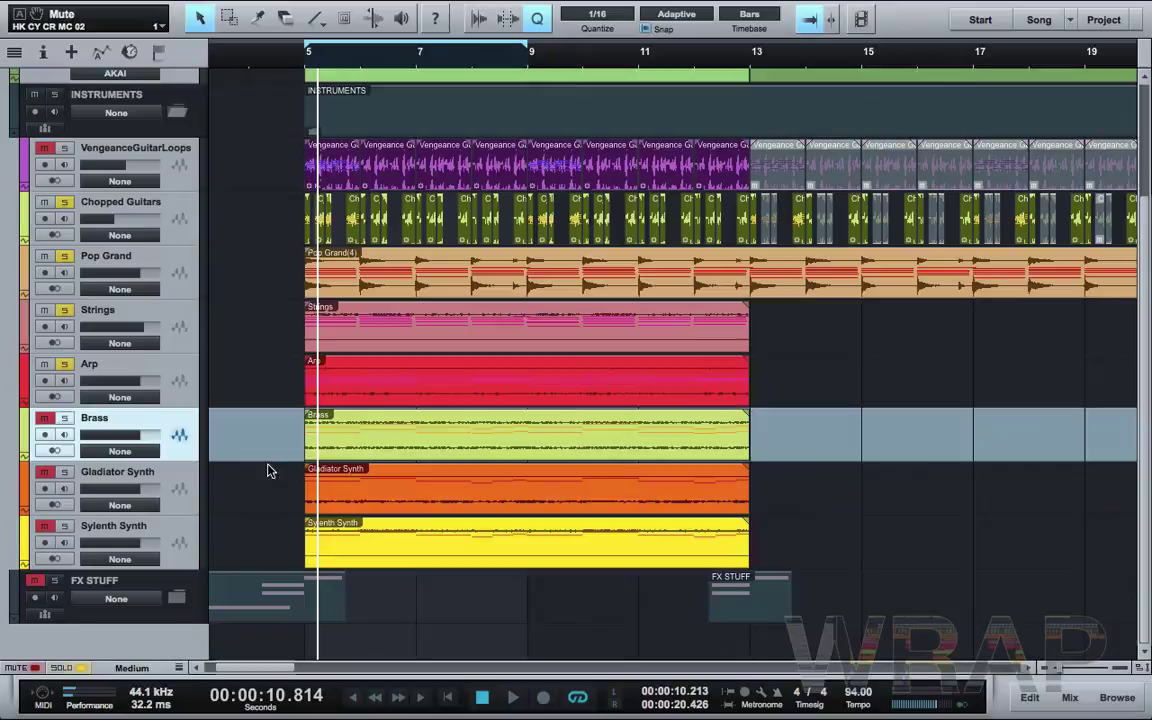
{"action": "left_click", "coordinate": [397, 399]}
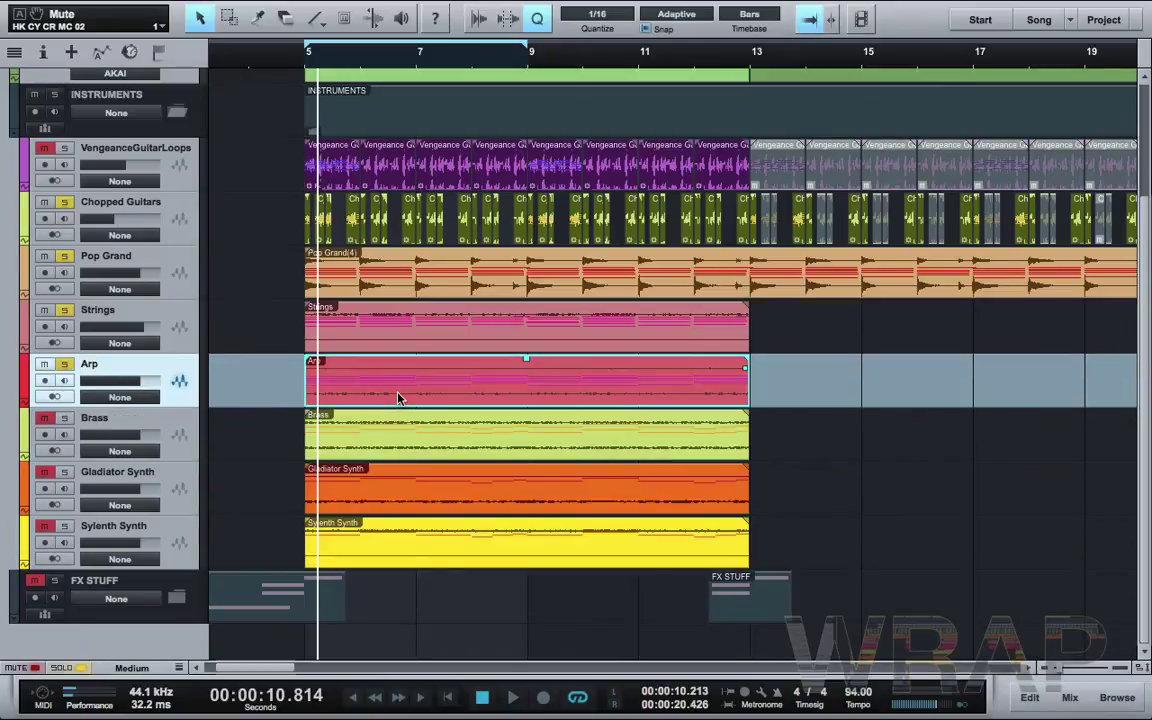
{"action": "left_click", "coordinate": [355, 447]}
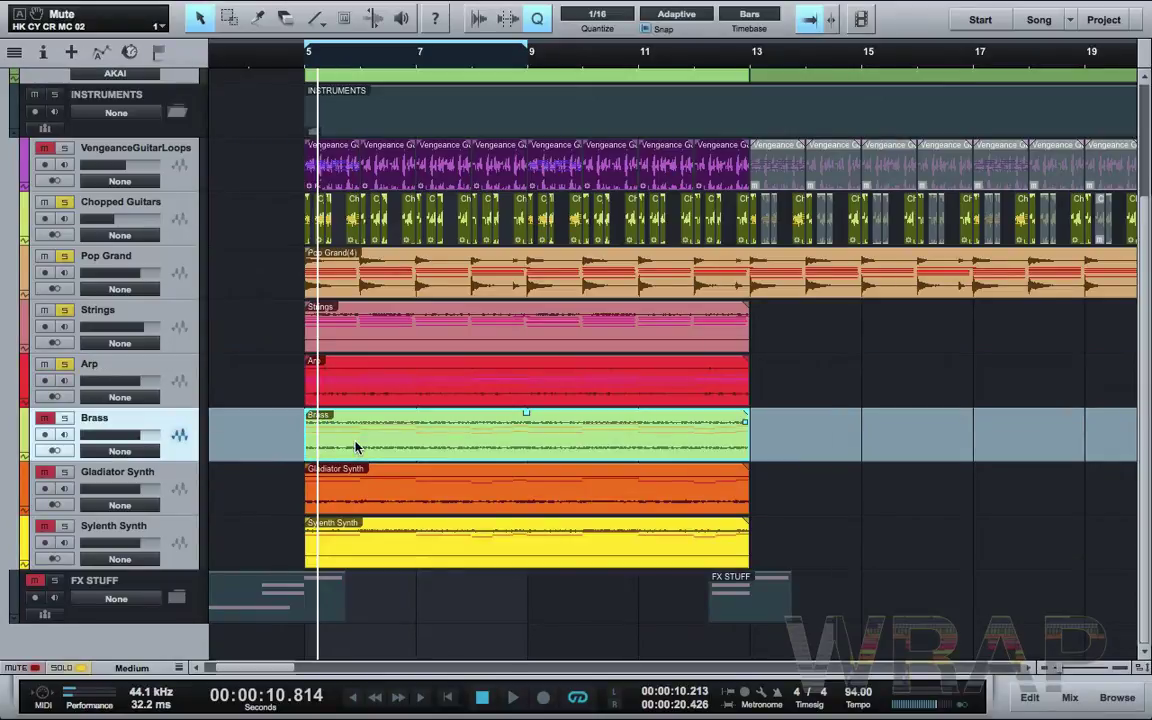
{"action": "left_click", "coordinate": [258, 455]}
{"action": "left_click", "coordinate": [65, 419]}
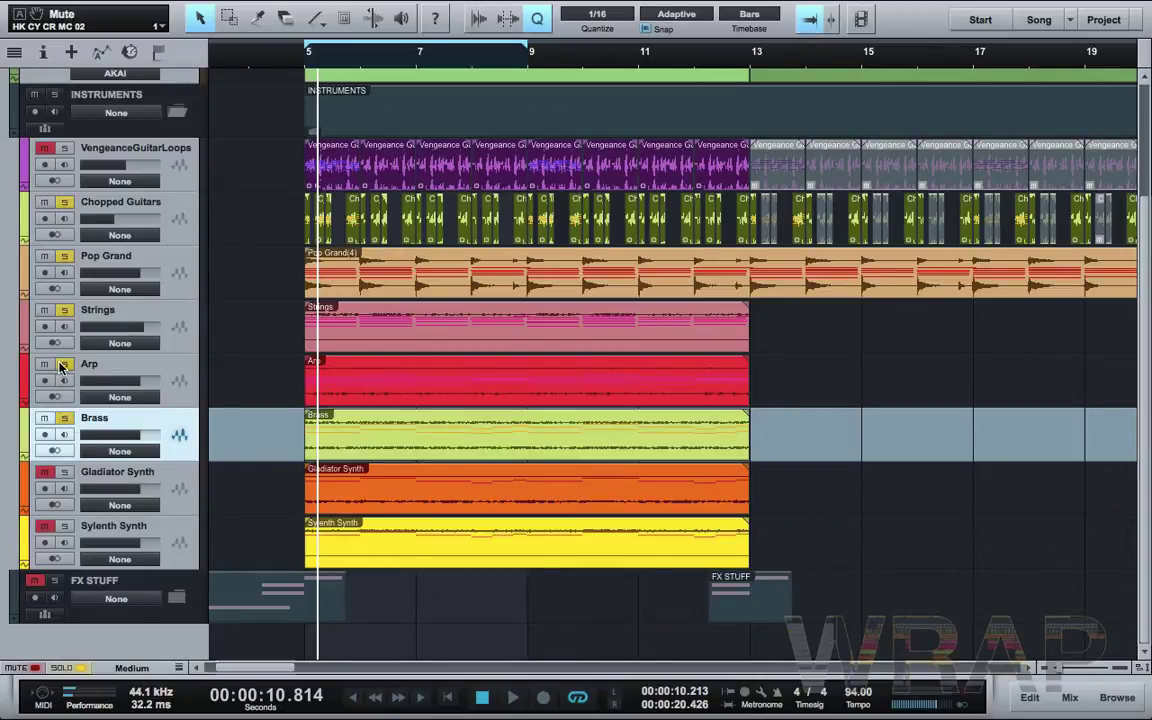
{"action": "left_click", "coordinate": [64, 366]}
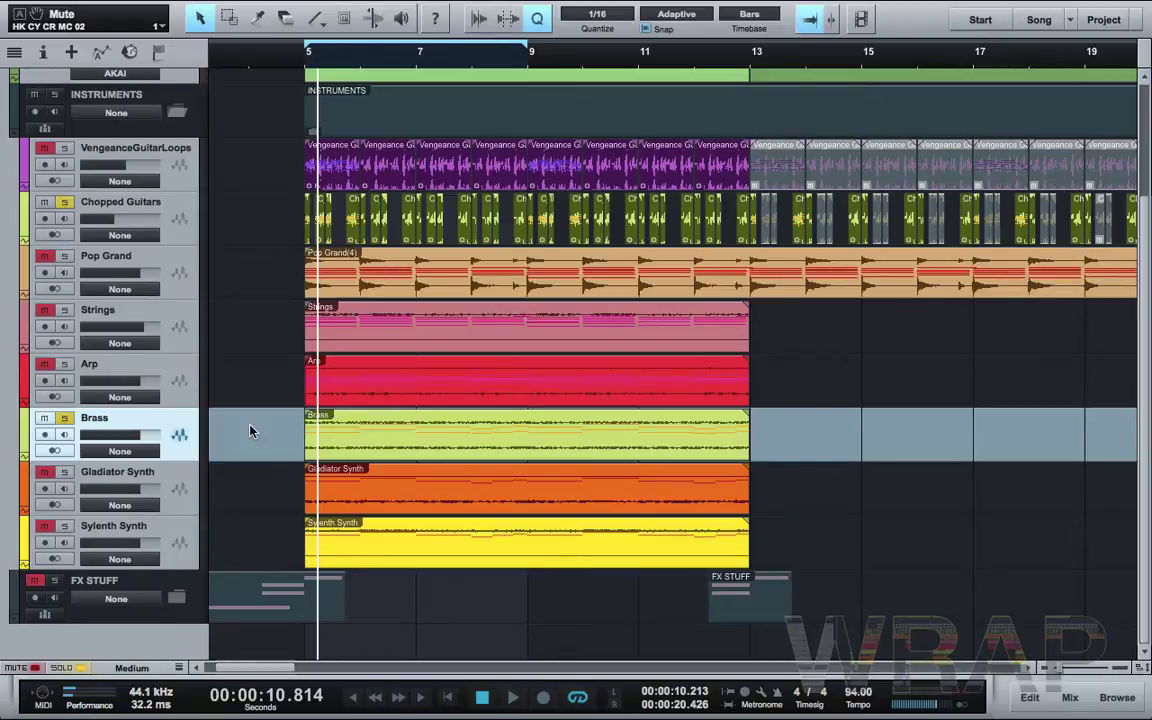
Play the Brass with the Chopped Guitars from bar 5 and add the Gladiator Synth to the solo
{"action": "left_click_drag", "start_coordinate": [256, 462], "coordinate": [398, 532]}
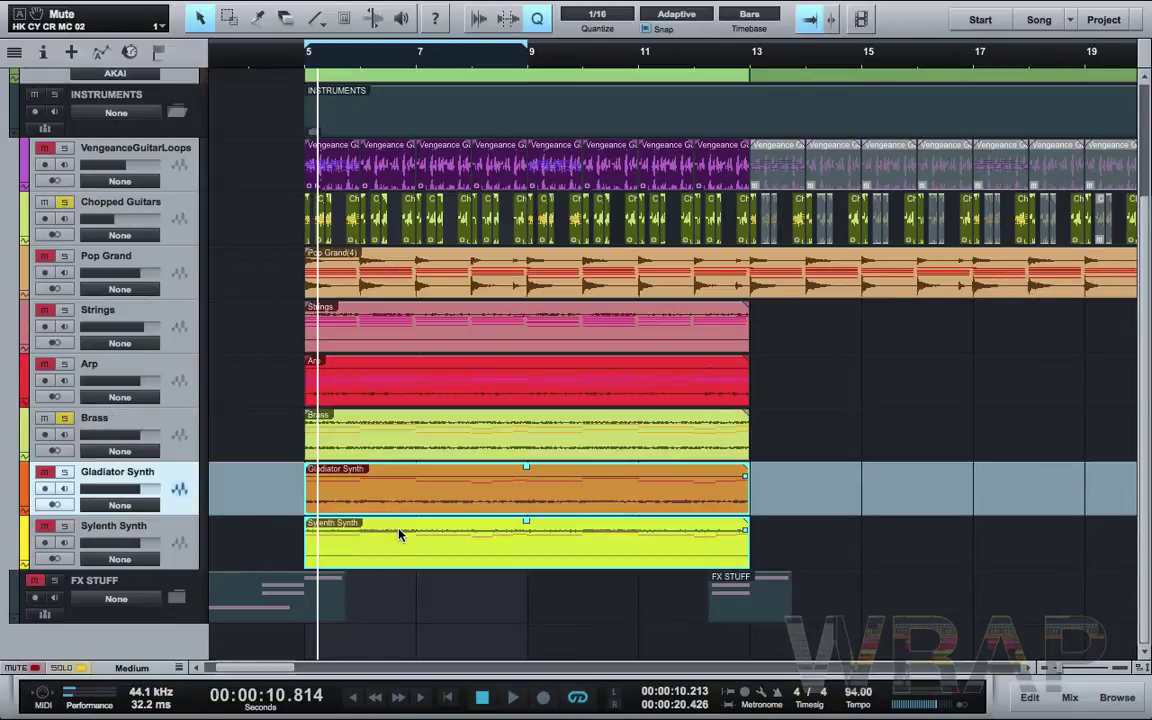
{"action": "left_click", "coordinate": [268, 492]}
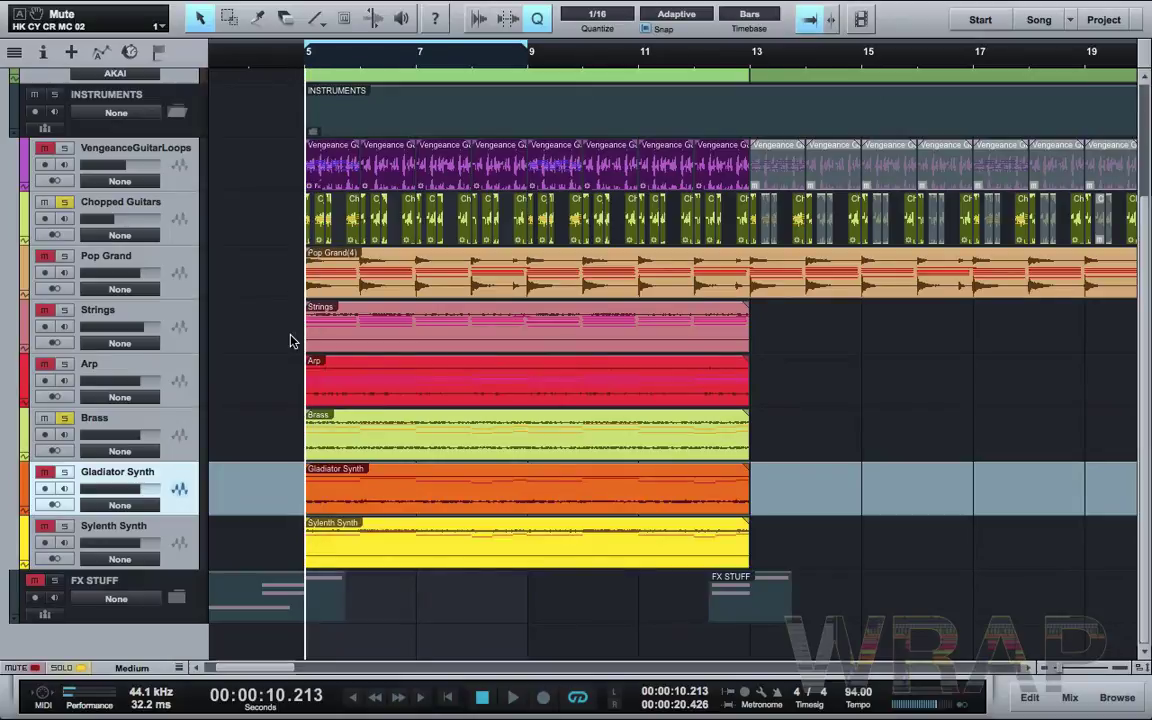
{"action": "key", "text": "space"}
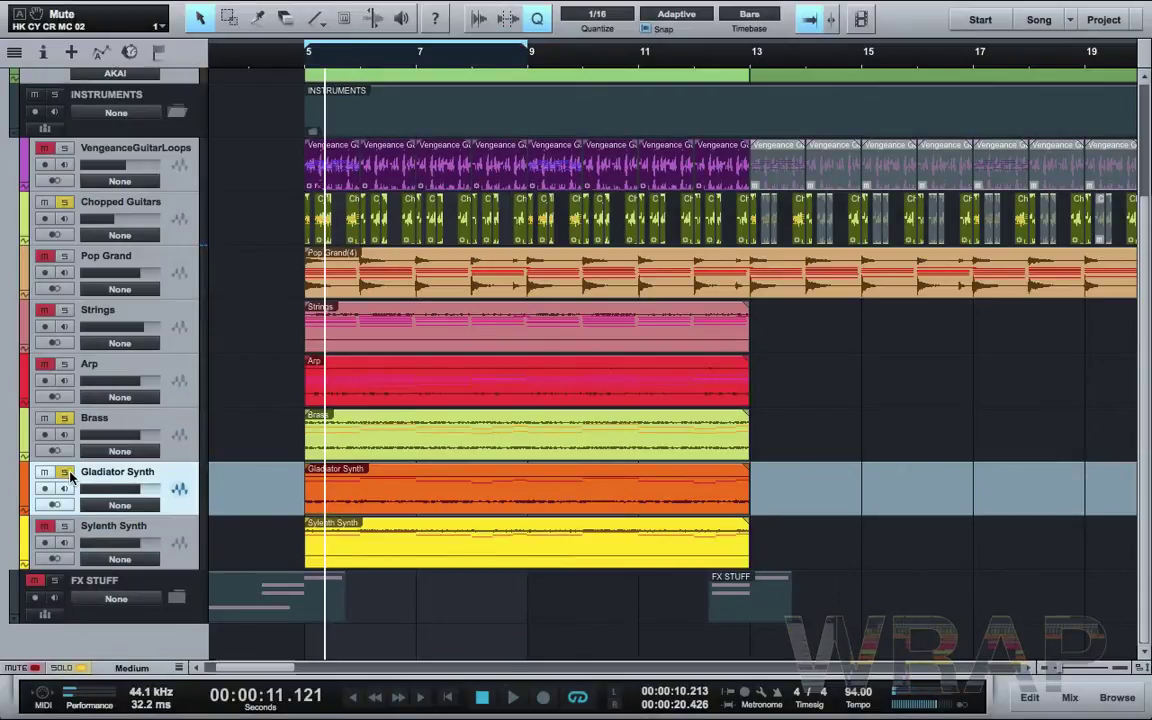
Zoom in on the Brass, Gladiator Synth and Sylenth Synth parts one at a time to examine their note patterns
{"action": "left_click", "coordinate": [401, 444]}
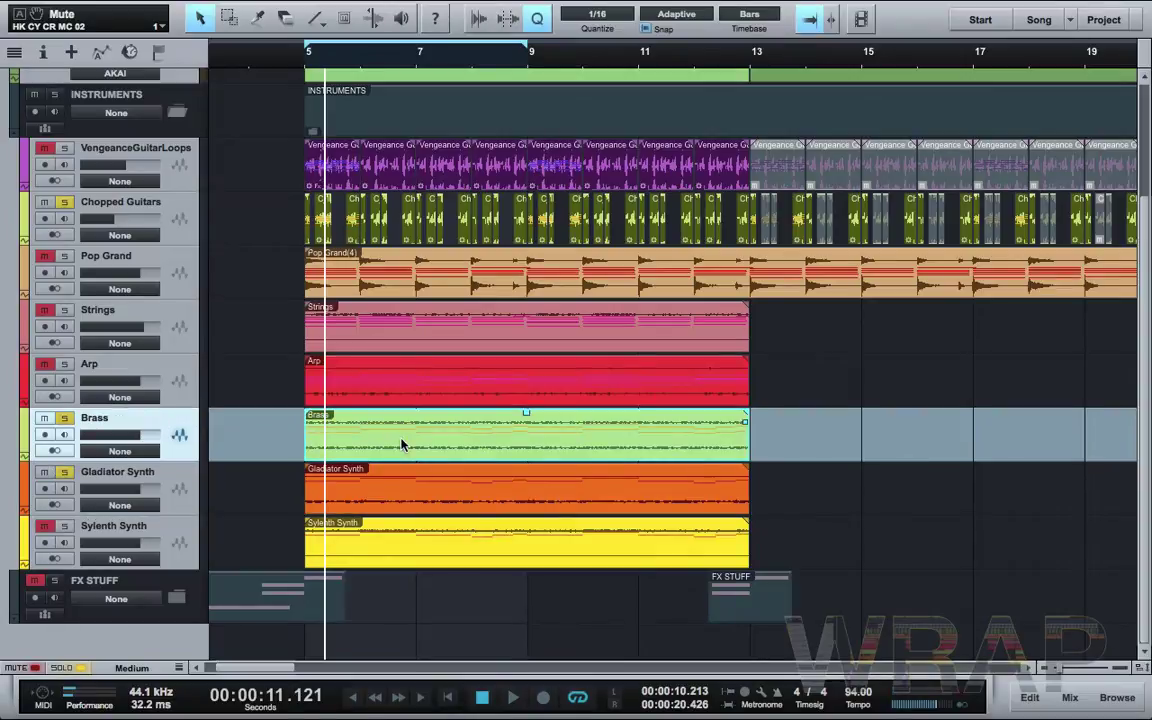
{"action": "key", "text": "z"}
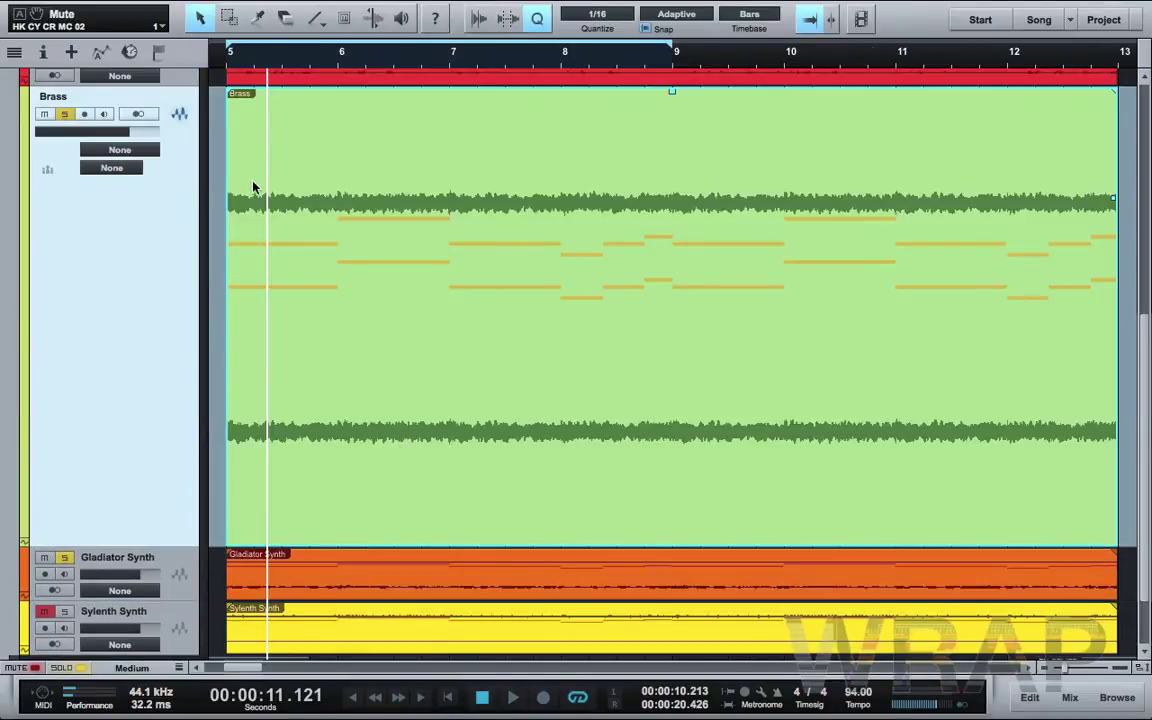
{"action": "key", "text": "z"}
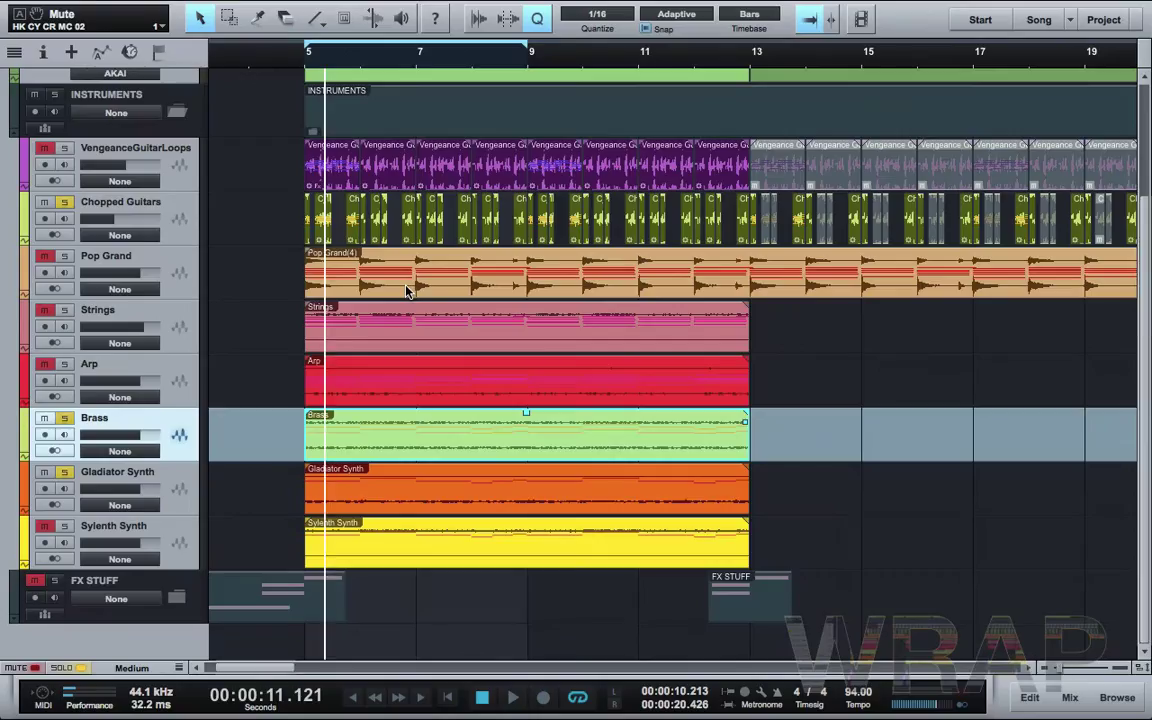
{"action": "left_click", "coordinate": [410, 507]}
{"action": "key", "text": "z"}
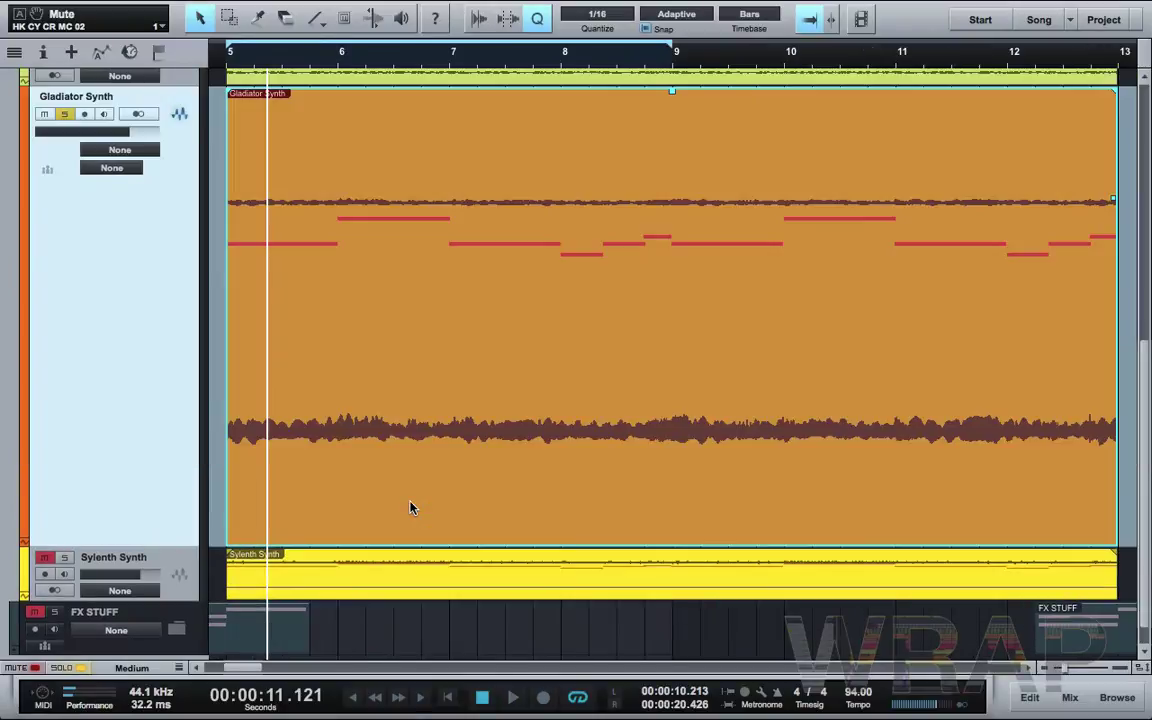
{"action": "key", "text": "z"}
{"action": "left_click", "coordinate": [408, 533]}
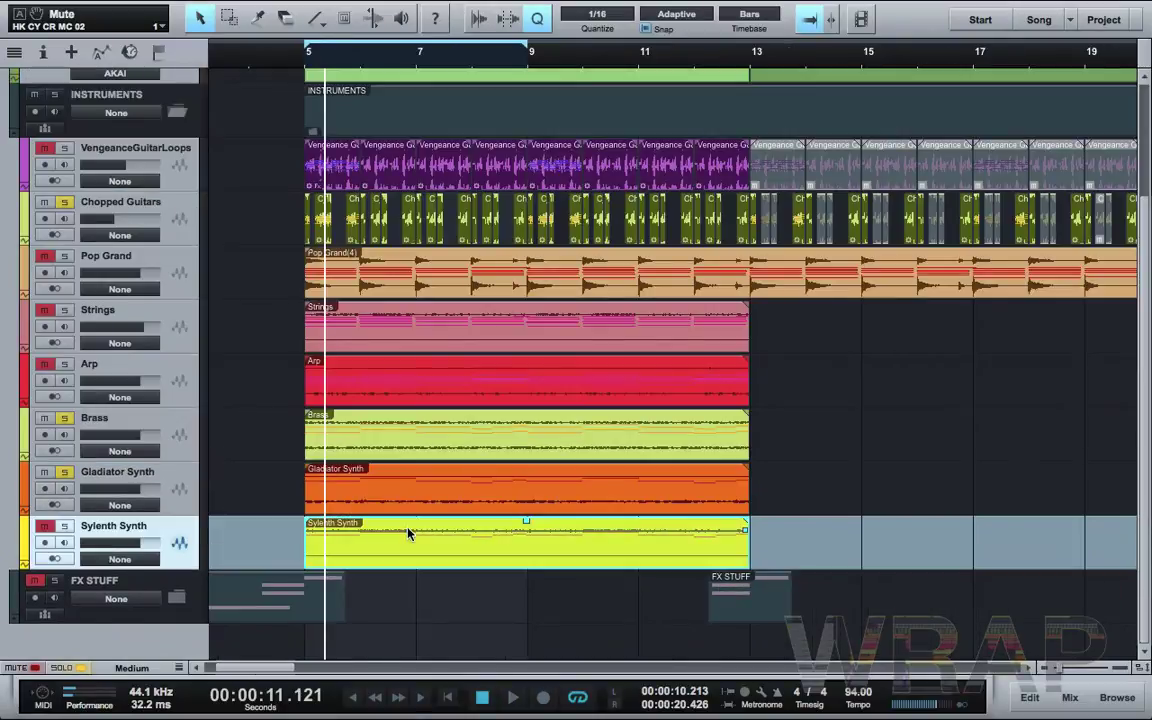
{"action": "key", "text": "z"}
{"action": "key", "text": "z"}
{"action": "left_click", "coordinate": [173, 482]}
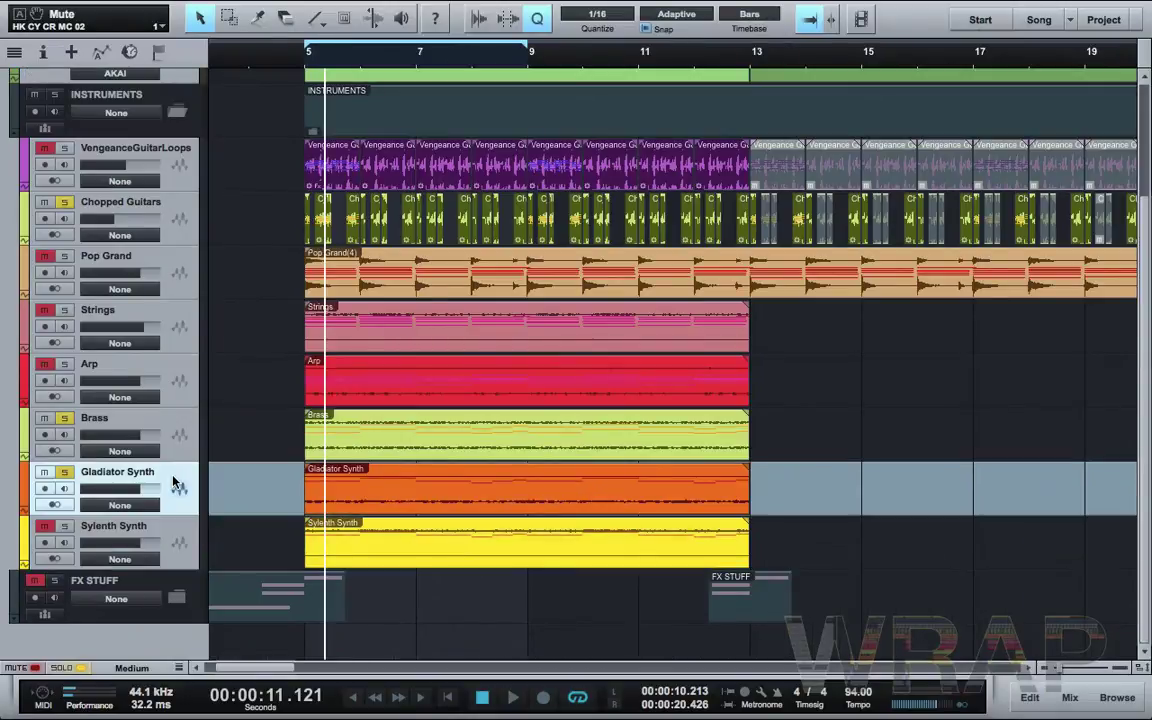
Mute the Brass and Gladiator Synth, solo the Sylenth Synth with the Chopped Guitars and play from bar 5
{"action": "left_click", "coordinate": [44, 418]}
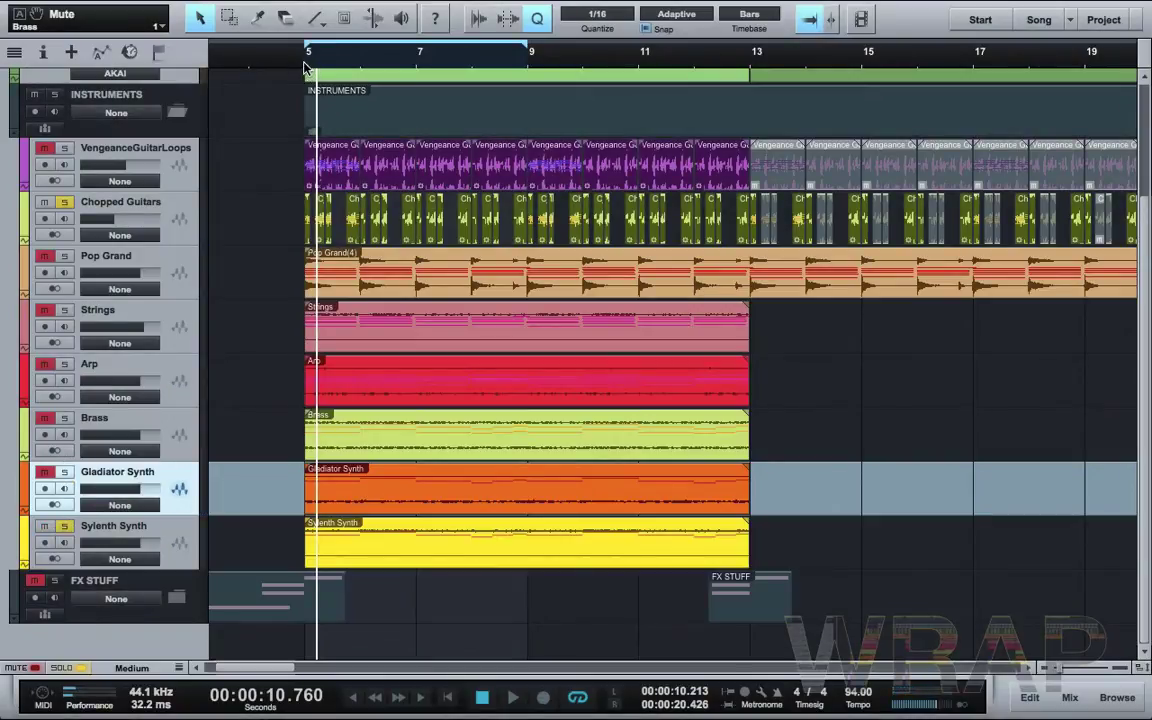
{"action": "key", "text": "space"}
{"action": "key", "text": "space"}
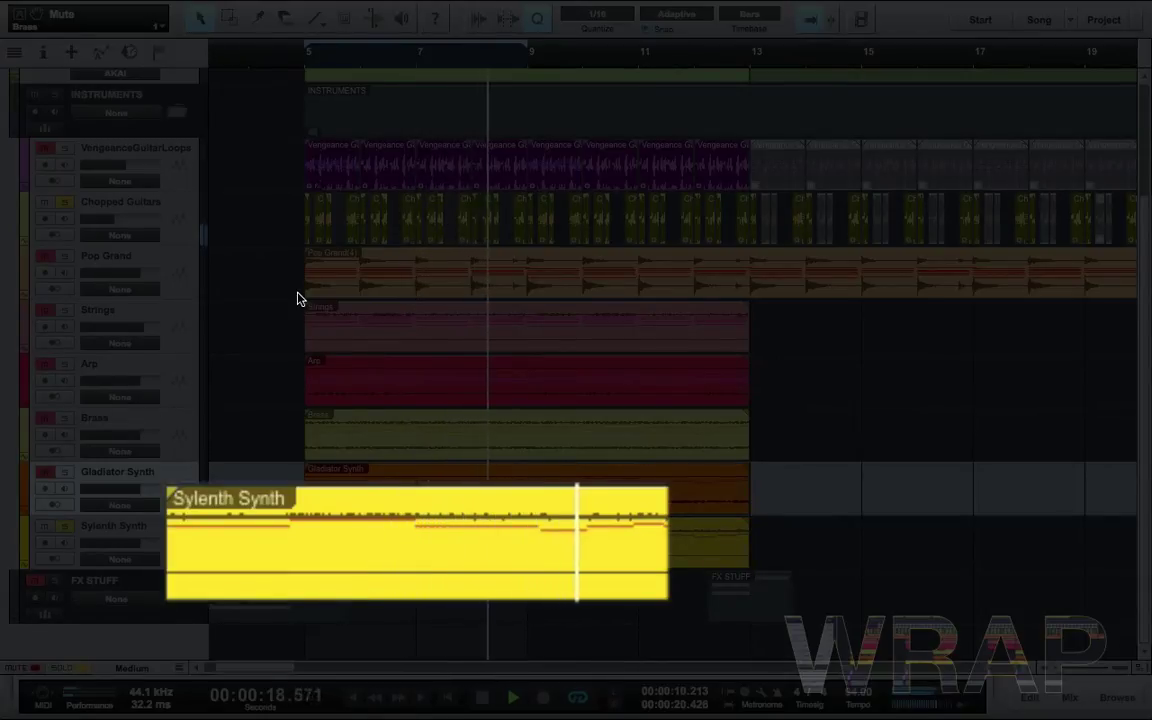
{"action": "key", "text": "space"}
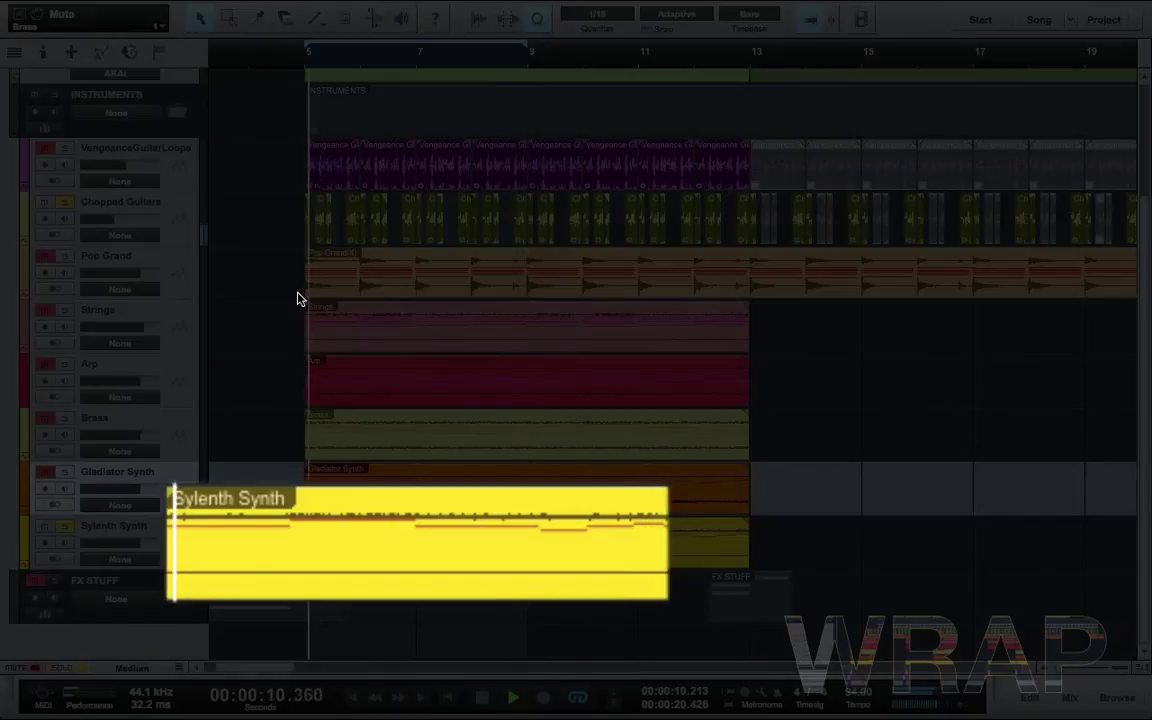
Add Pop Grand, Strings, Arp, Brass and Gladiator Synth to the solo and play all the layers together
{"action": "left_click_drag", "start_coordinate": [64, 257], "coordinate": [64, 472]}
{"action": "key", "text": "space"}
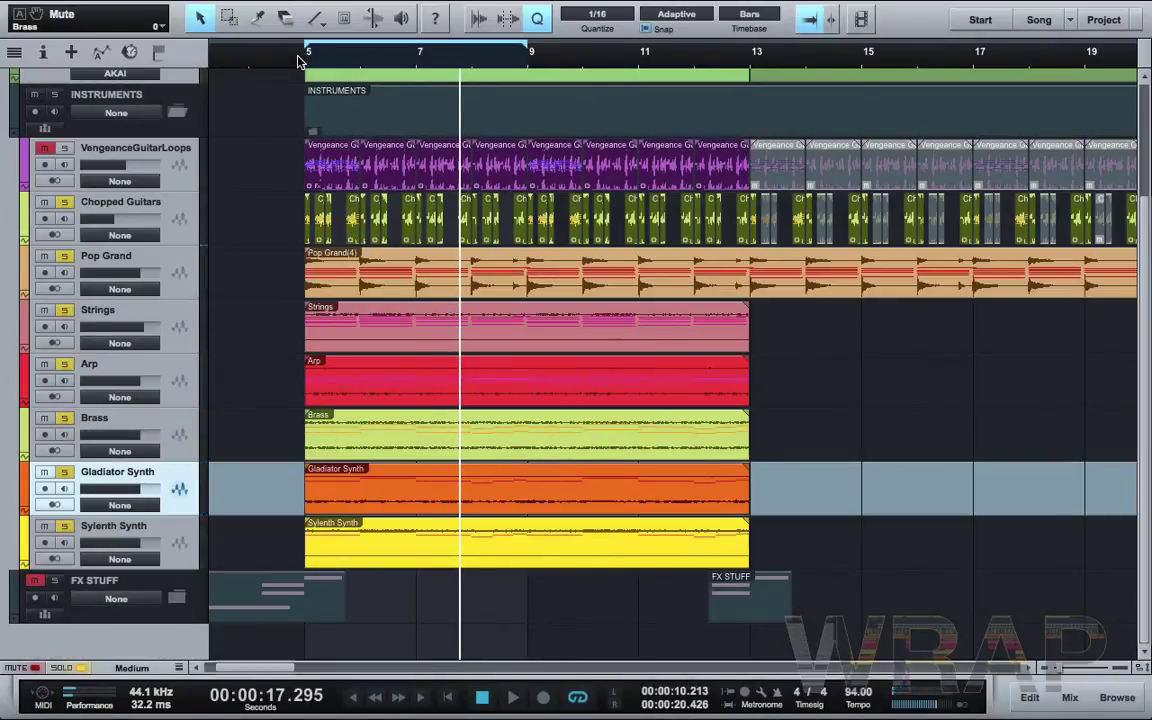
Set the loop range from bar 21 to bar 29
{"action": "key", "text": "e"}
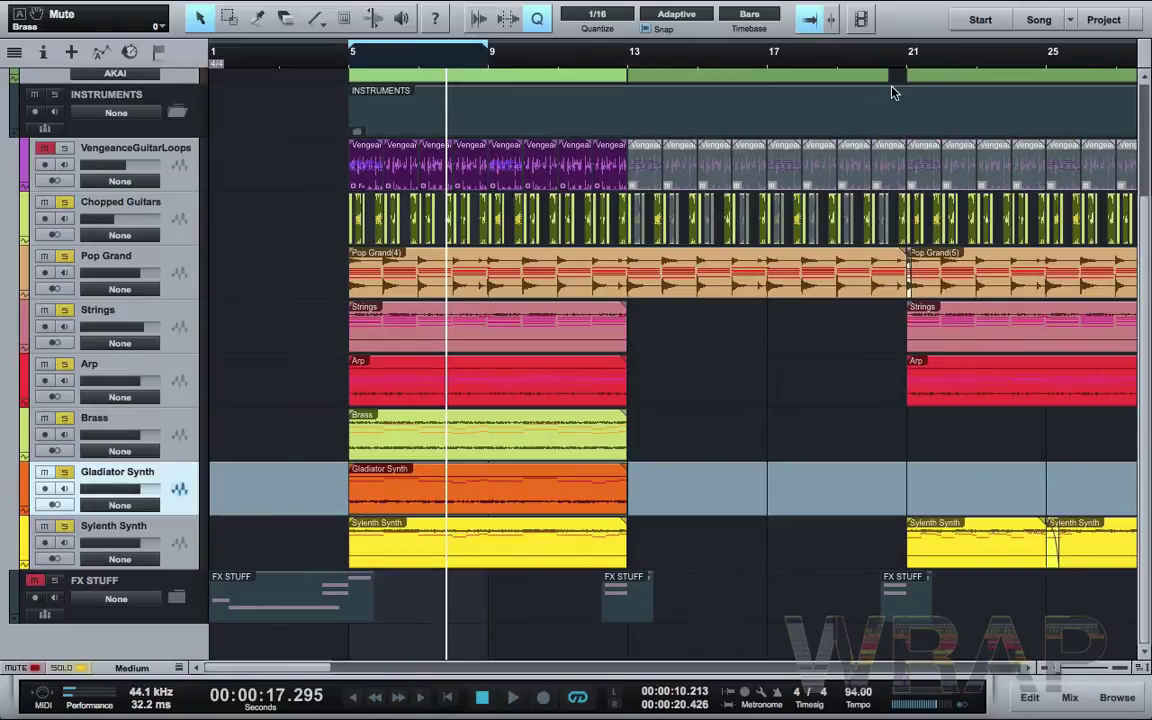
{"action": "scroll", "coordinate": [893, 92], "scroll_direction": "right", "scroll_amount": 5}
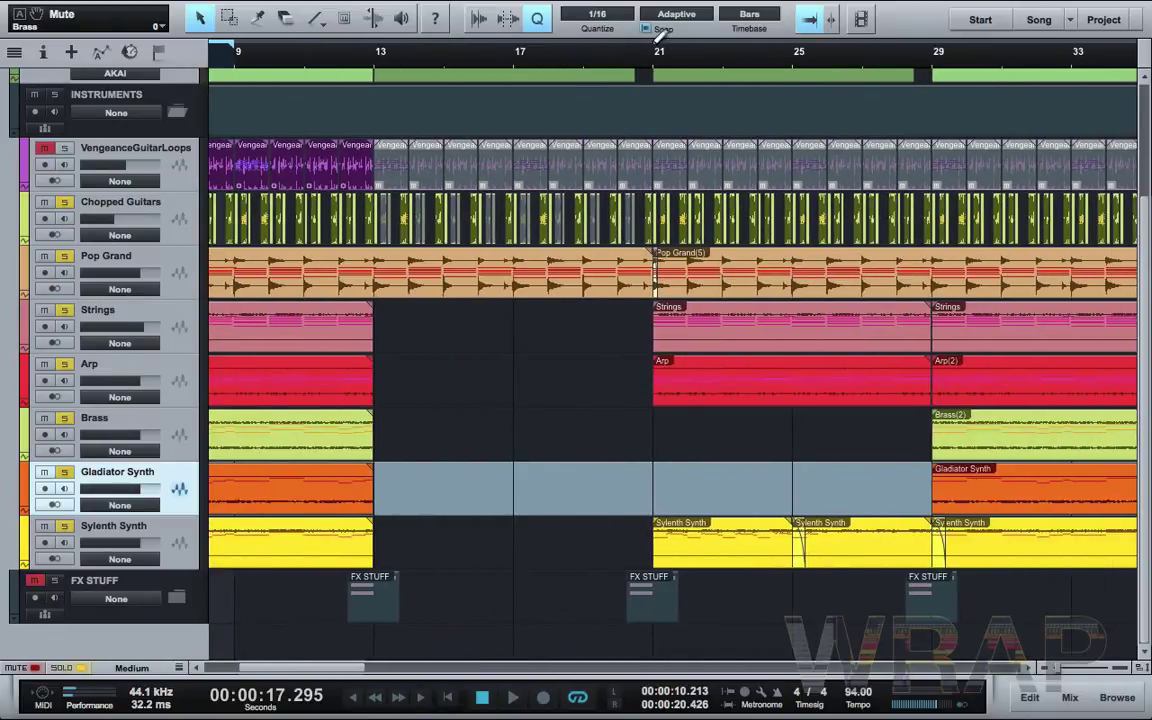
{"action": "left_click_drag", "start_coordinate": [656, 40], "coordinate": [930, 40]}
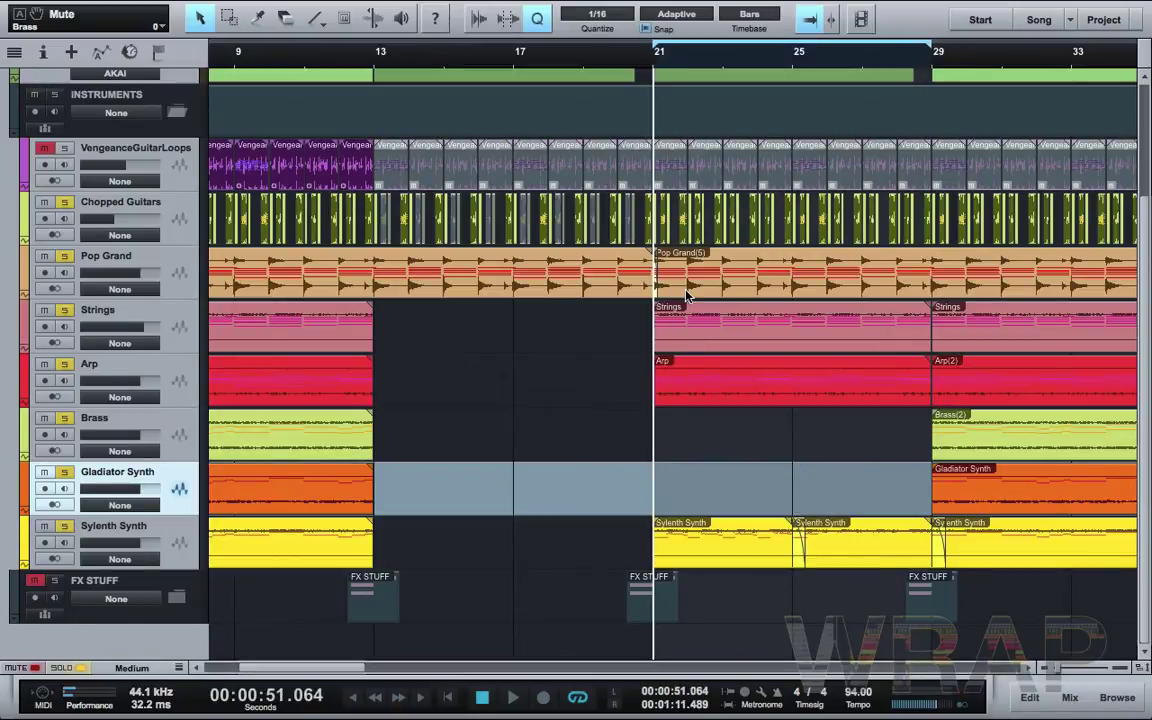
Mute the Pop Grand, Strings and Arp, and play the Sylenth Synth with the Chopped Guitars from bar 21
{"action": "left_click", "coordinate": [686, 295]}
{"action": "left_click", "coordinate": [702, 320]}
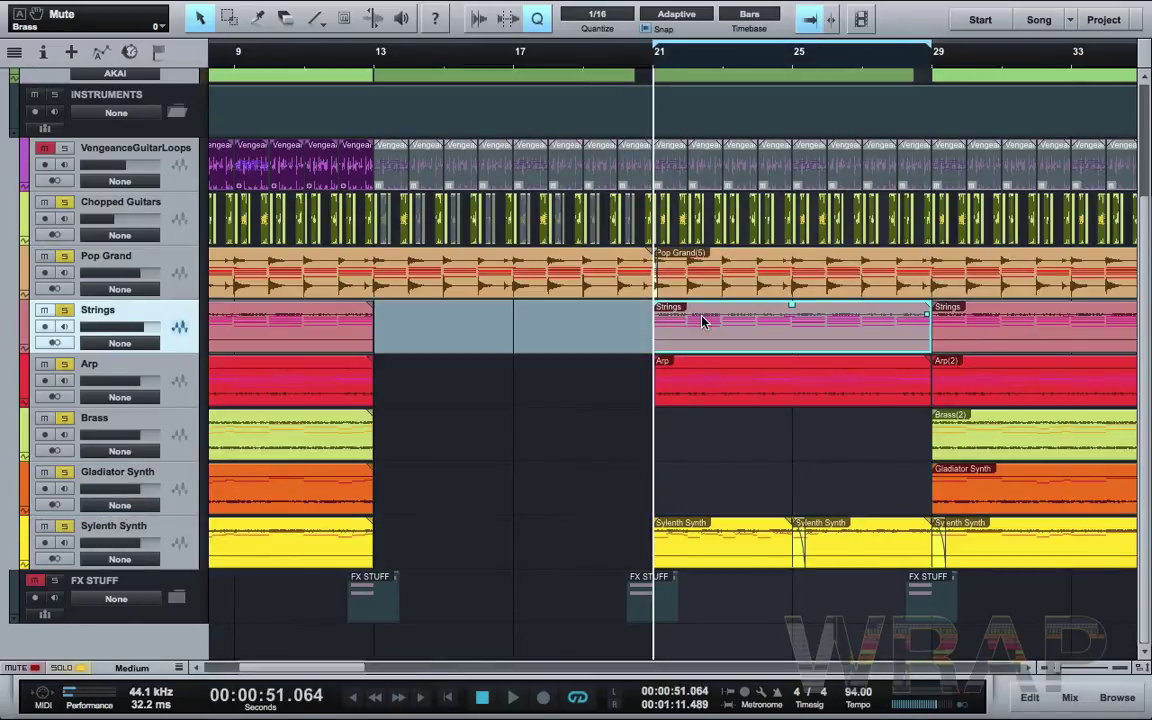
{"action": "left_click", "coordinate": [725, 376]}
{"action": "key", "text": "z"}
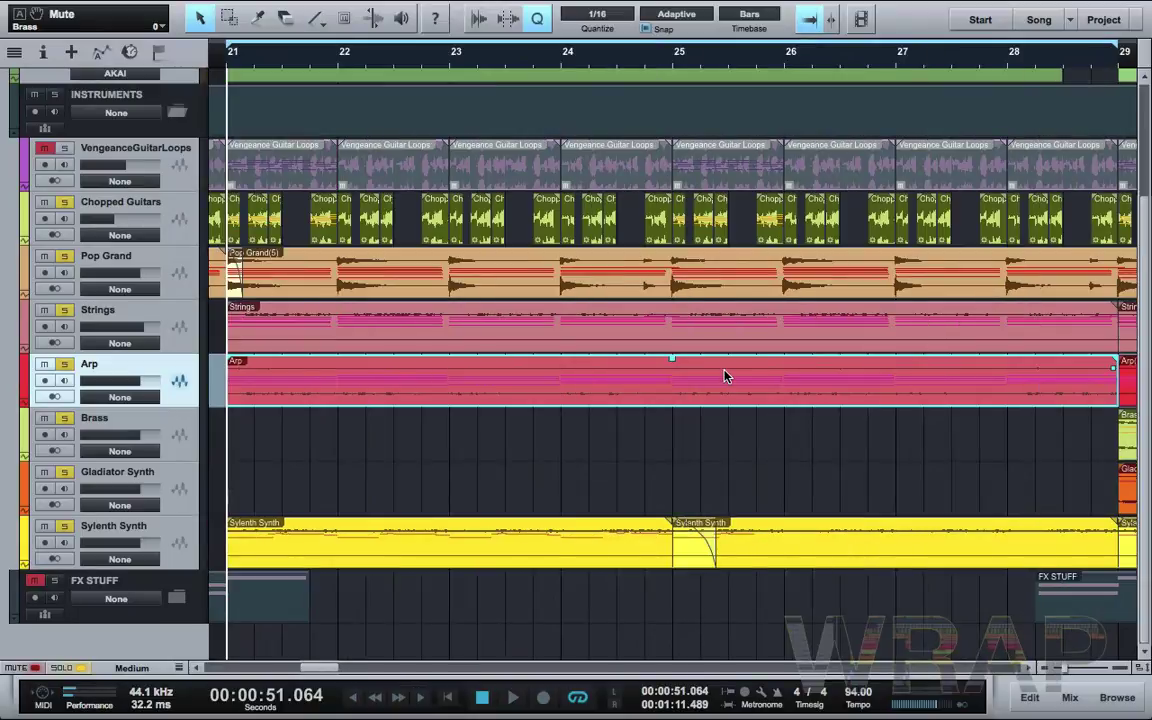
{"action": "left_click", "coordinate": [698, 446]}
{"action": "left_click", "coordinate": [405, 550]}
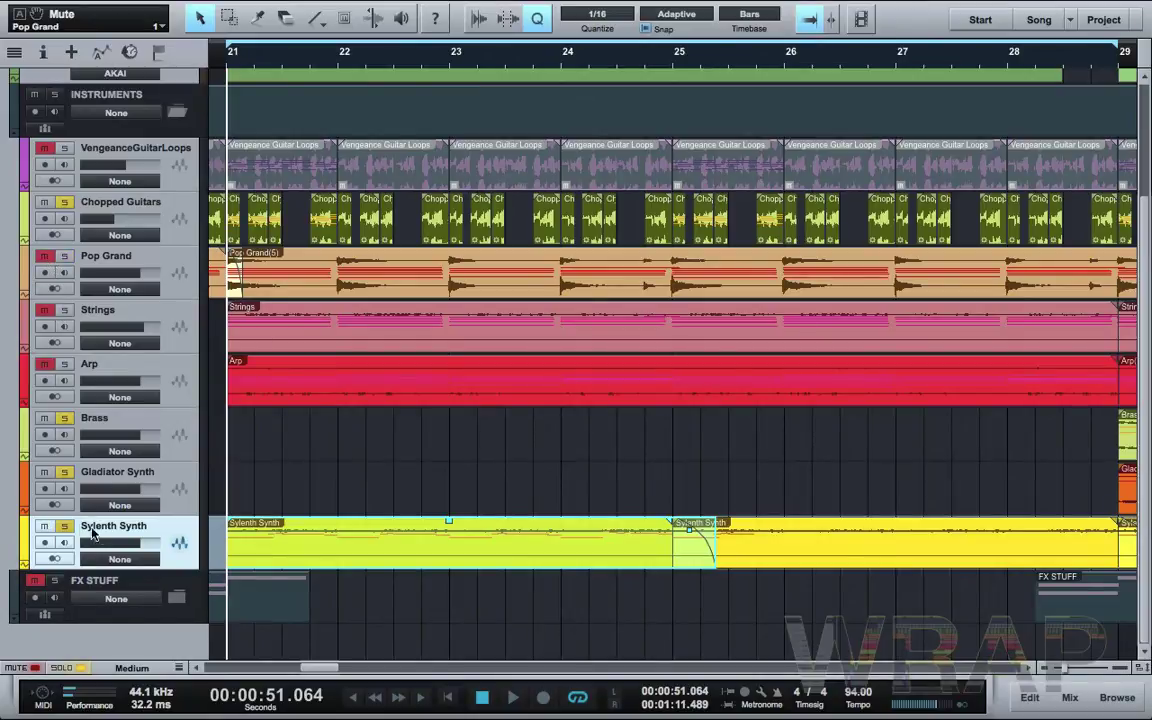
{"action": "key", "text": "space"}
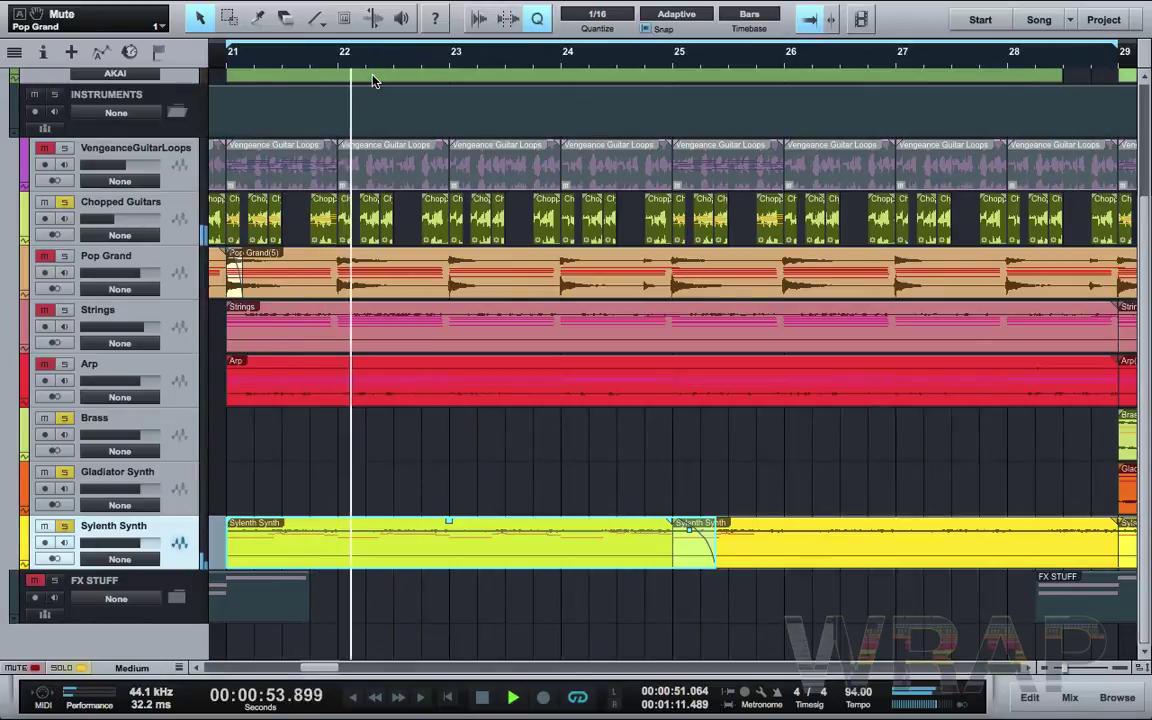
Add Pop Grand, Strings and Arp to the solo one at a time while the bar 21 section plays
{"action": "key", "text": "w"}
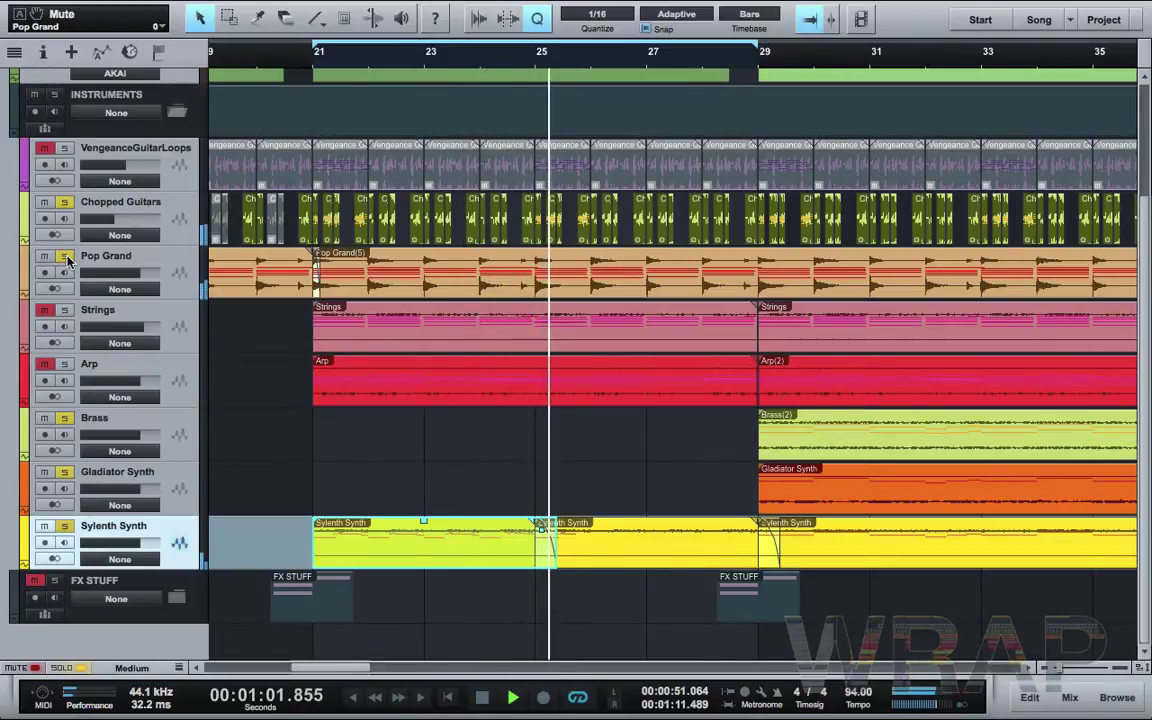
{"action": "left_click", "coordinate": [66, 311]}
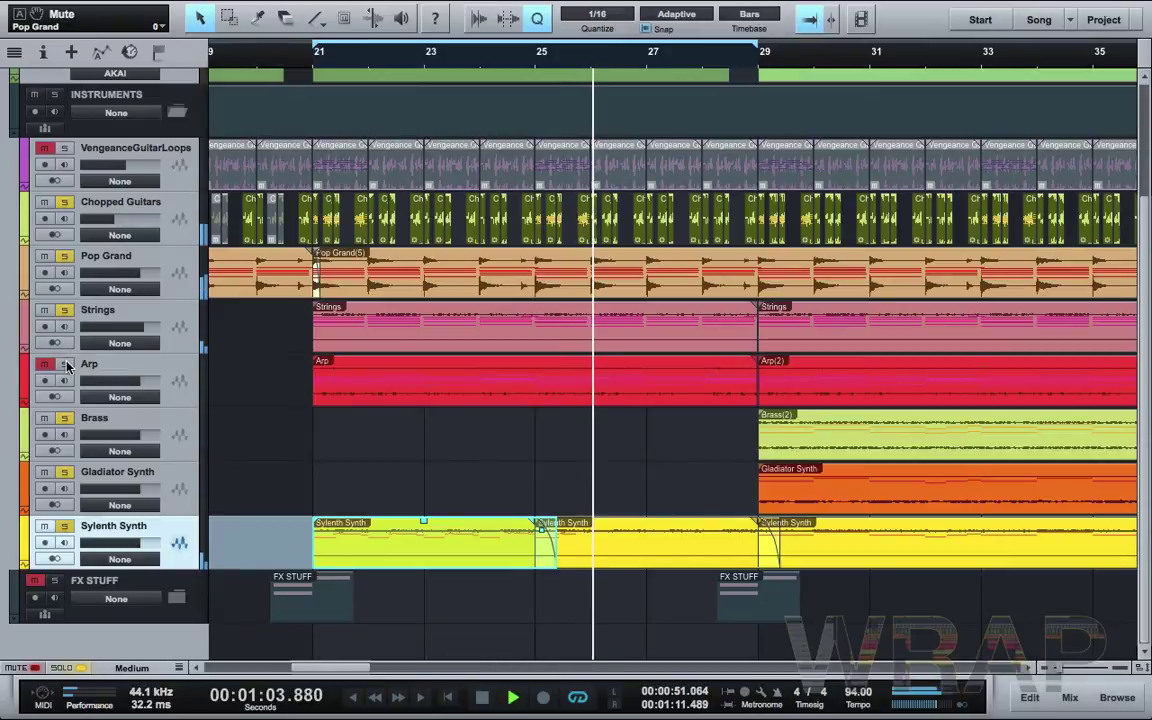
{"action": "left_click", "coordinate": [66, 366]}
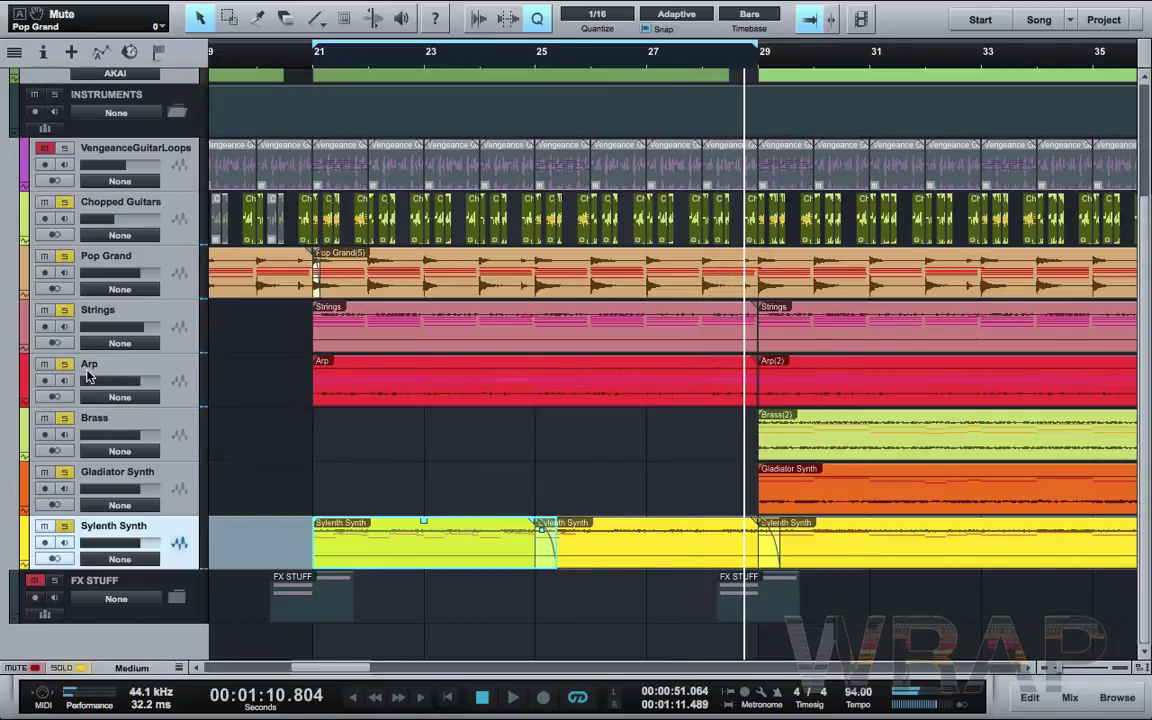
Select the Strings, Arp, Brass, Gladiator Synth and Sylenth Synth clips of the bar 29 section to point them out, and clear the selection
{"action": "key", "text": "w"}
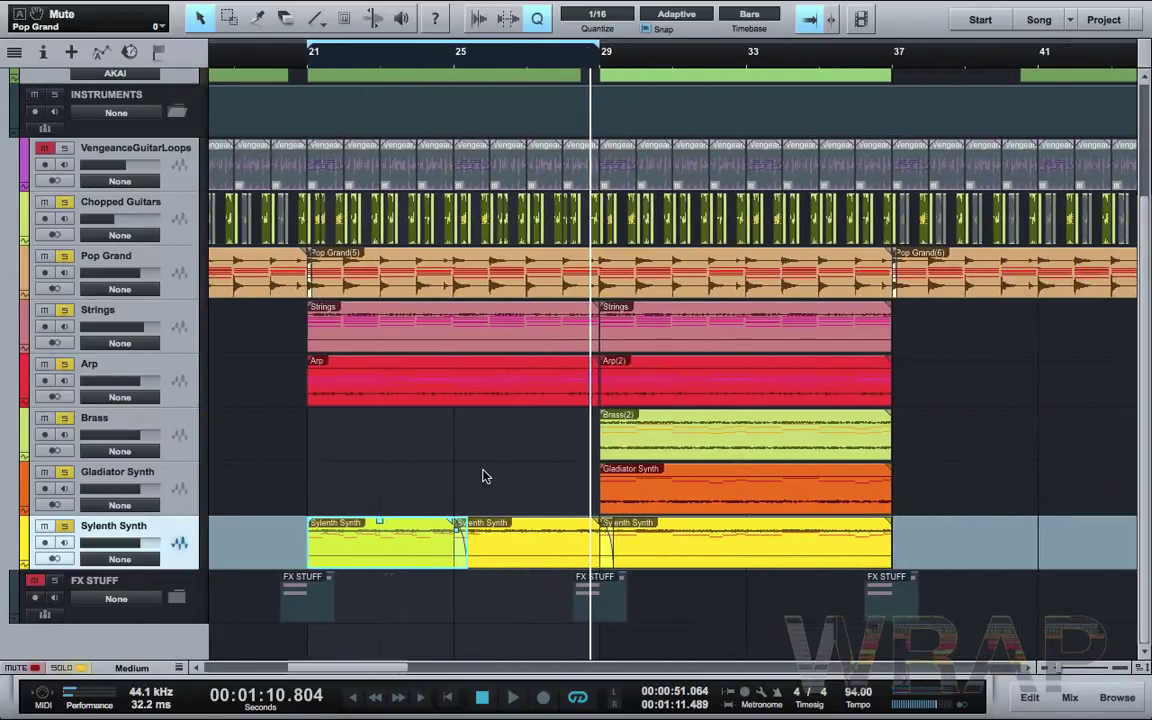
{"action": "left_click_drag", "start_coordinate": [926, 300], "coordinate": [693, 521]}
{"action": "key", "text": "w"}
{"action": "key", "text": "w"}
{"action": "key", "text": "w"}
{"action": "key", "text": "w"}
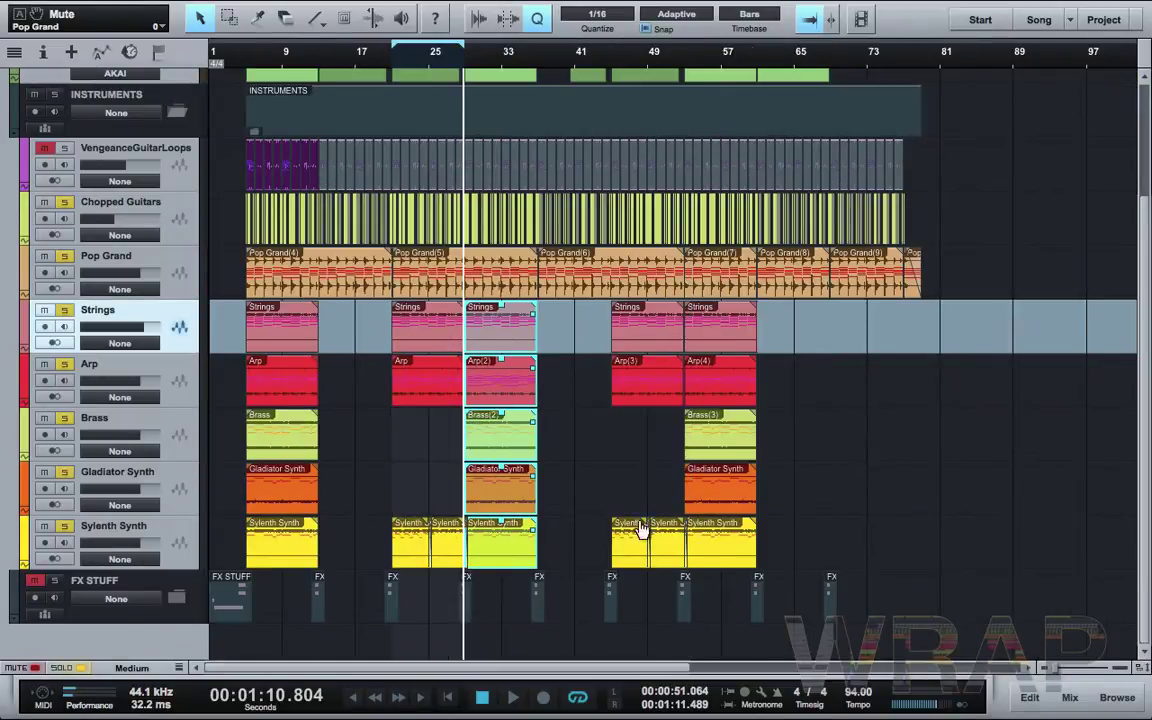
{"action": "left_click", "coordinate": [581, 466]}
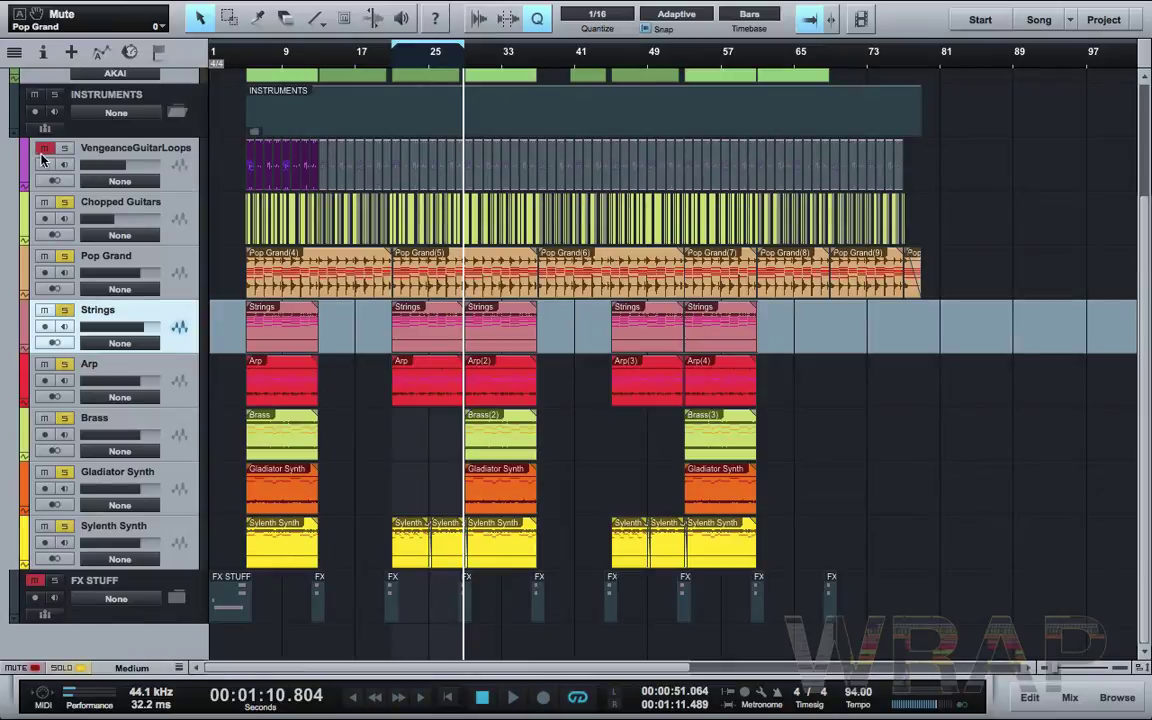
Mute and collapse the INSTRUMENTS folder, and expand the DRUMS folder to show its tracks
{"action": "left_click", "coordinate": [35, 96]}
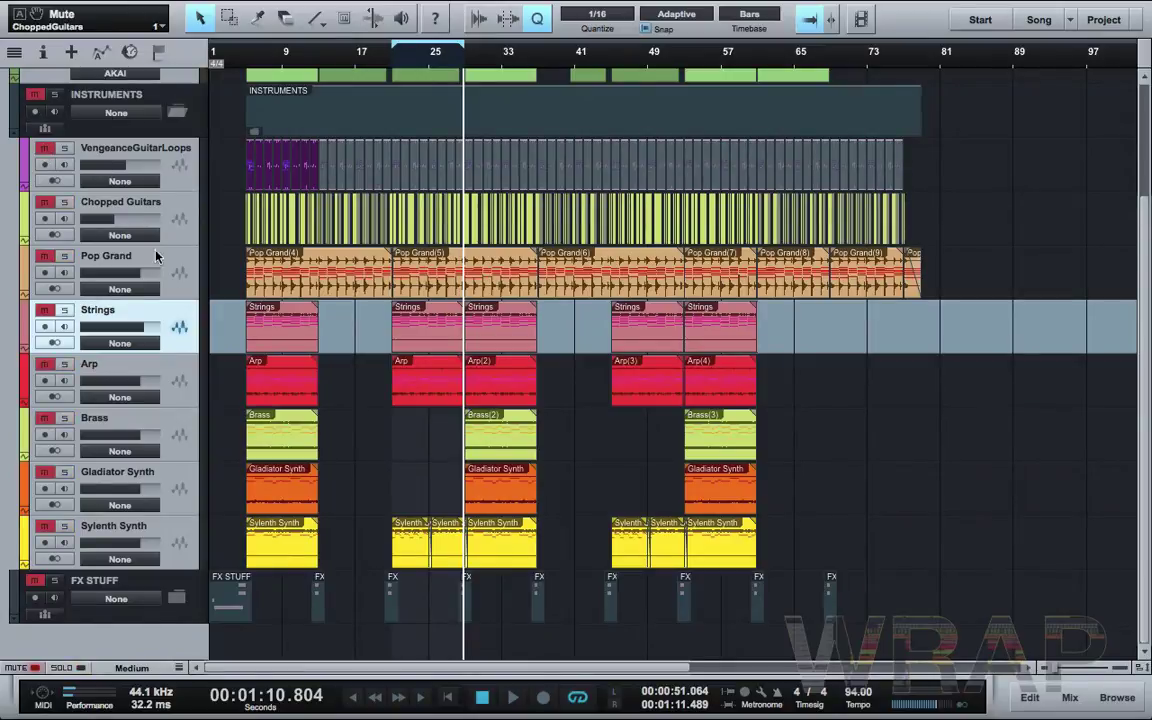
{"action": "scroll", "coordinate": [219, 402], "scroll_direction": "up", "scroll_amount": 3}
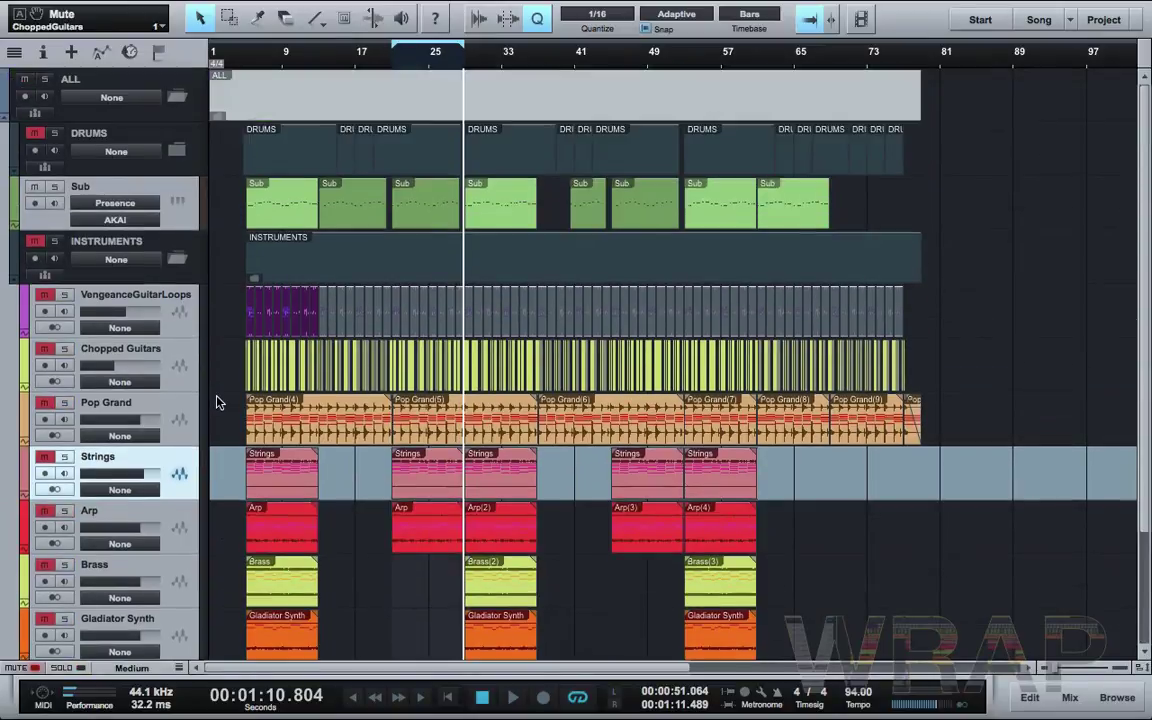
{"action": "left_click", "coordinate": [180, 259]}
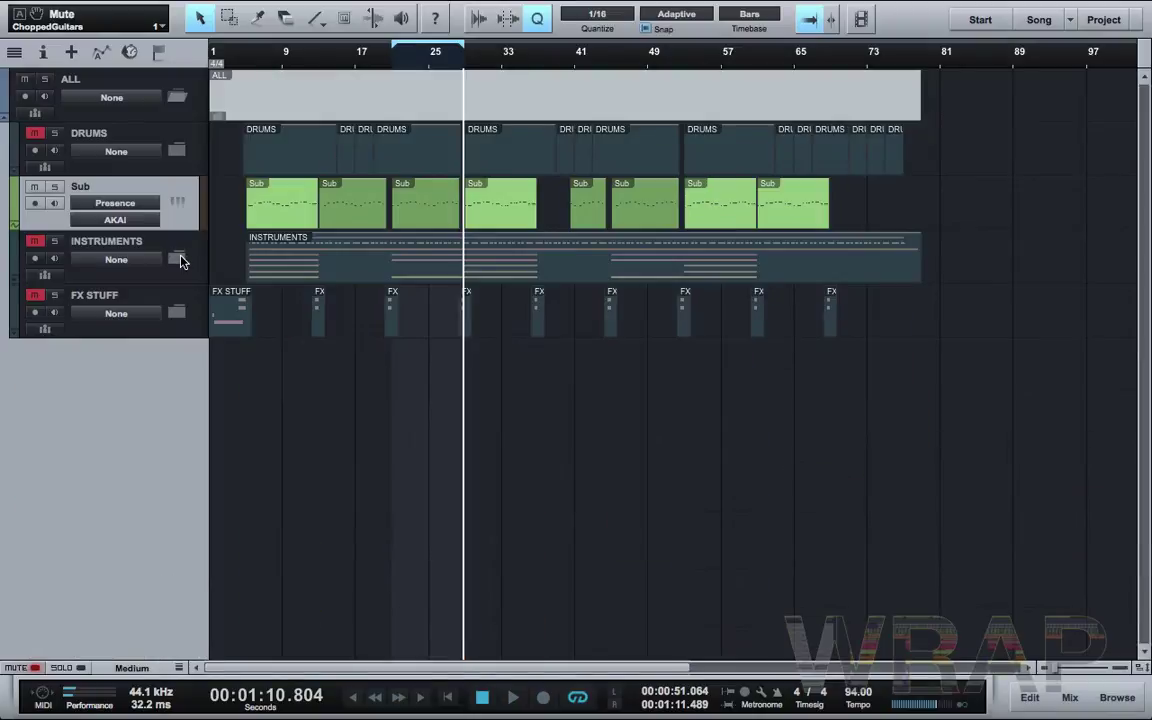
{"action": "left_click", "coordinate": [178, 152]}
Examine the waveforms of the individual drum tracks up close, from the claps and side snares to the Big Kick around bar 13
{"action": "key", "text": "e"}
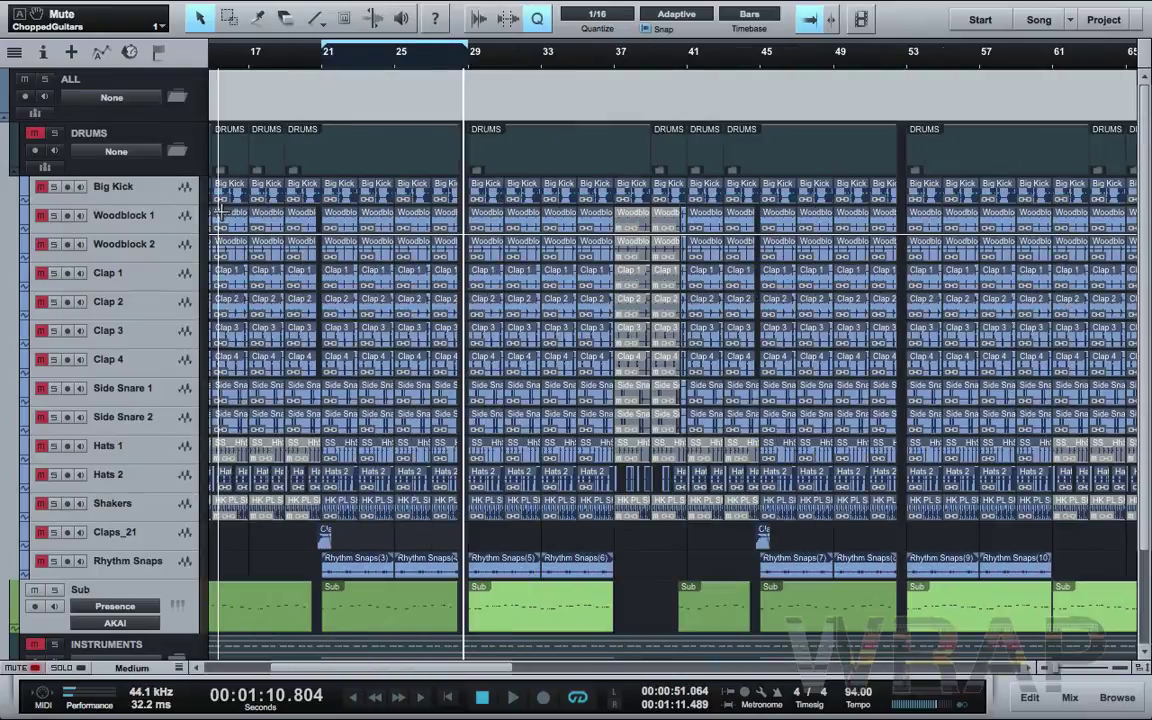
{"action": "key", "text": "shift+e"}
{"action": "key", "text": "shift+e"}
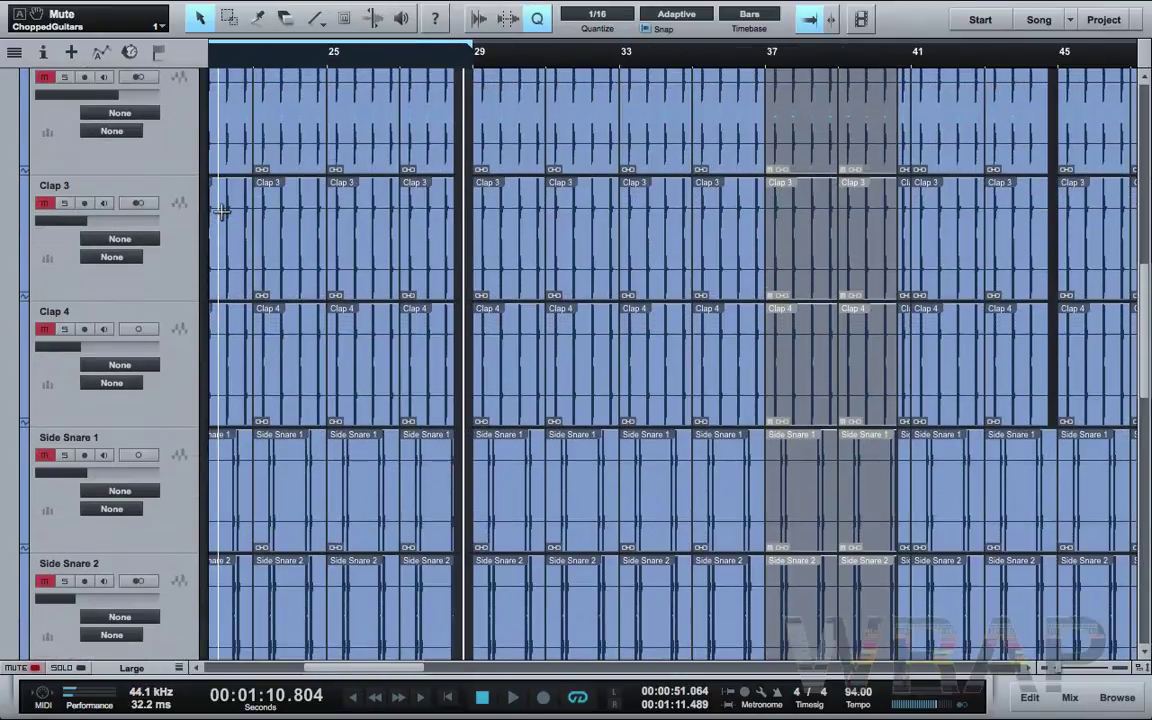
{"action": "key", "text": "e"}
{"action": "key", "text": "e"}
{"action": "key", "text": "e"}
{"action": "key", "text": "e"}
{"action": "key", "text": "e"}
{"action": "scroll", "coordinate": [404, 222], "scroll_direction": "left", "scroll_amount": 20}
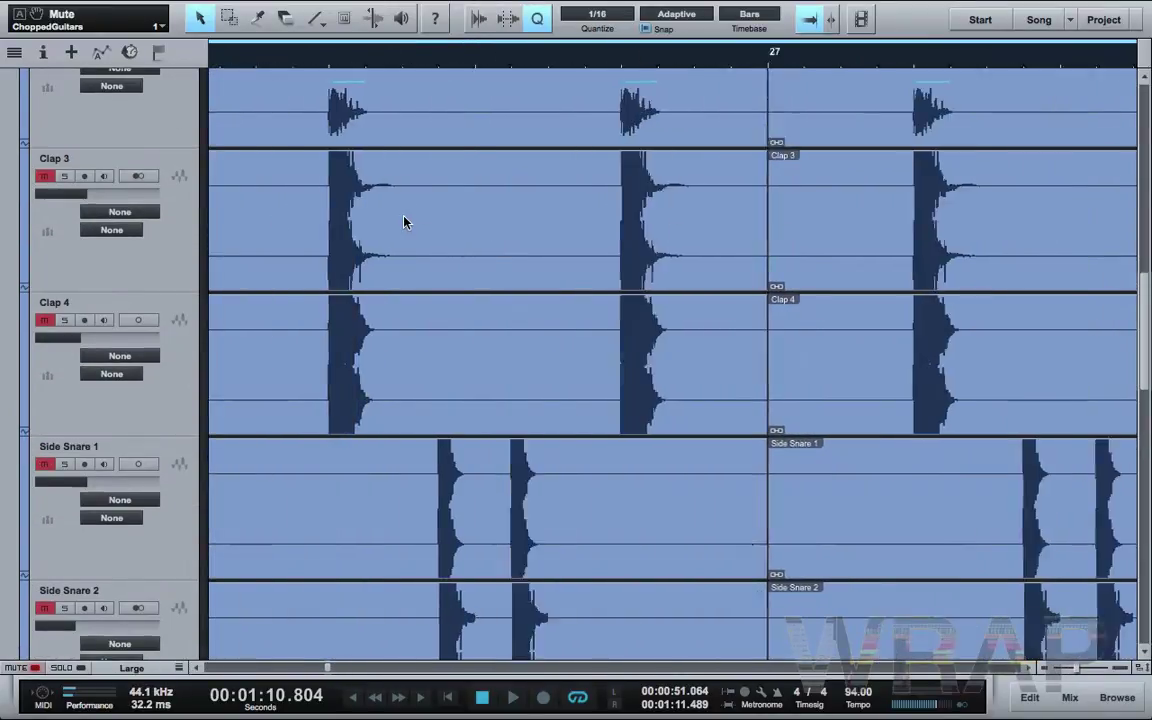
{"action": "scroll", "coordinate": [545, 224], "scroll_direction": "left", "scroll_amount": 10}
{"action": "scroll", "coordinate": [545, 220], "scroll_direction": "up", "scroll_amount": 6}
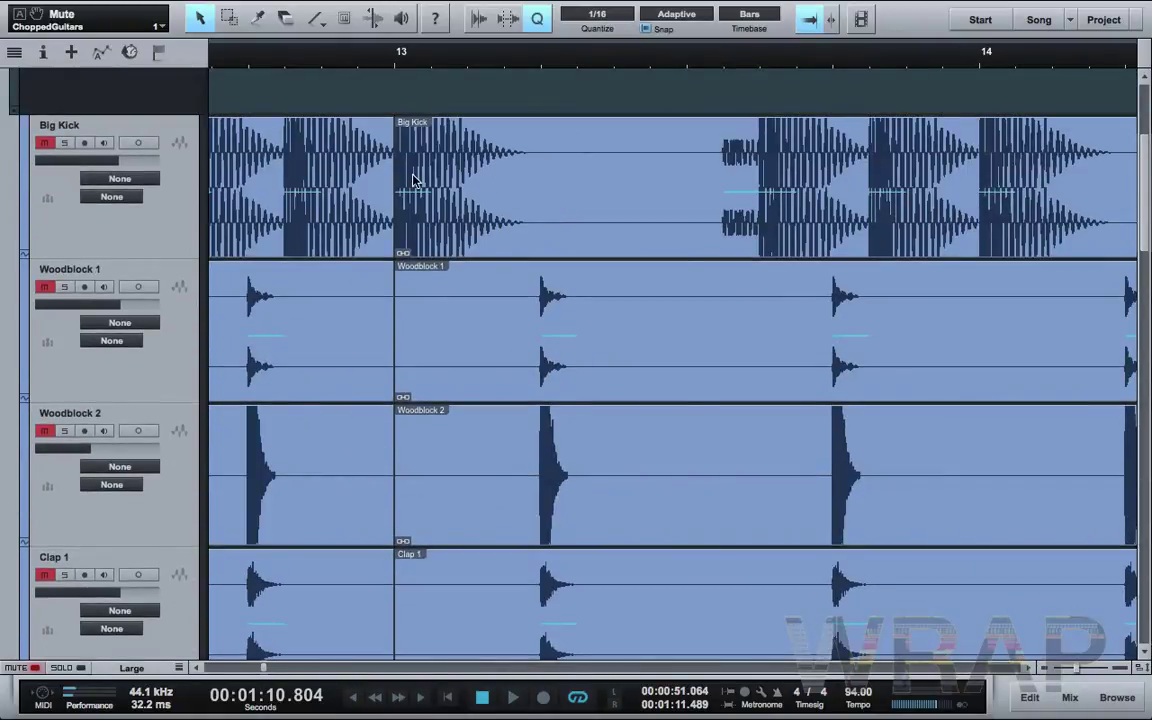
Recolor all the drum tracks from Big Kick to Rhythm Snaps purple
{"action": "scroll", "coordinate": [413, 176], "scroll_direction": "down", "scroll_amount": 8}
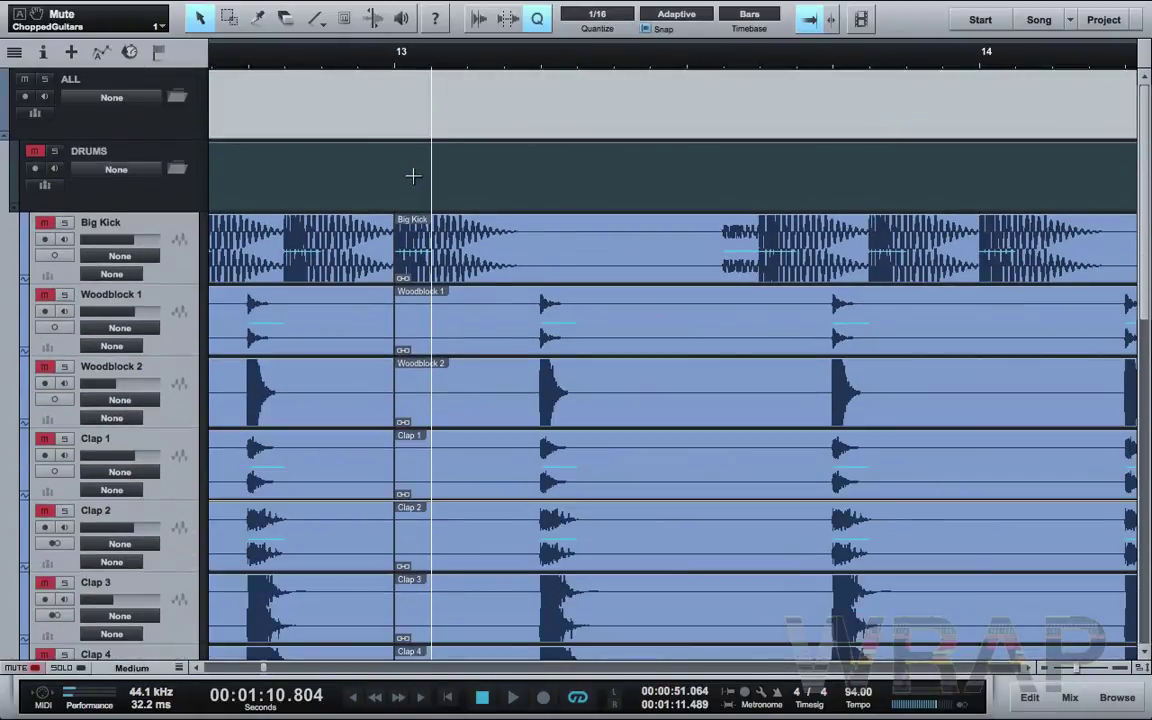
{"action": "scroll", "coordinate": [413, 176], "scroll_direction": "down", "scroll_amount": 2}
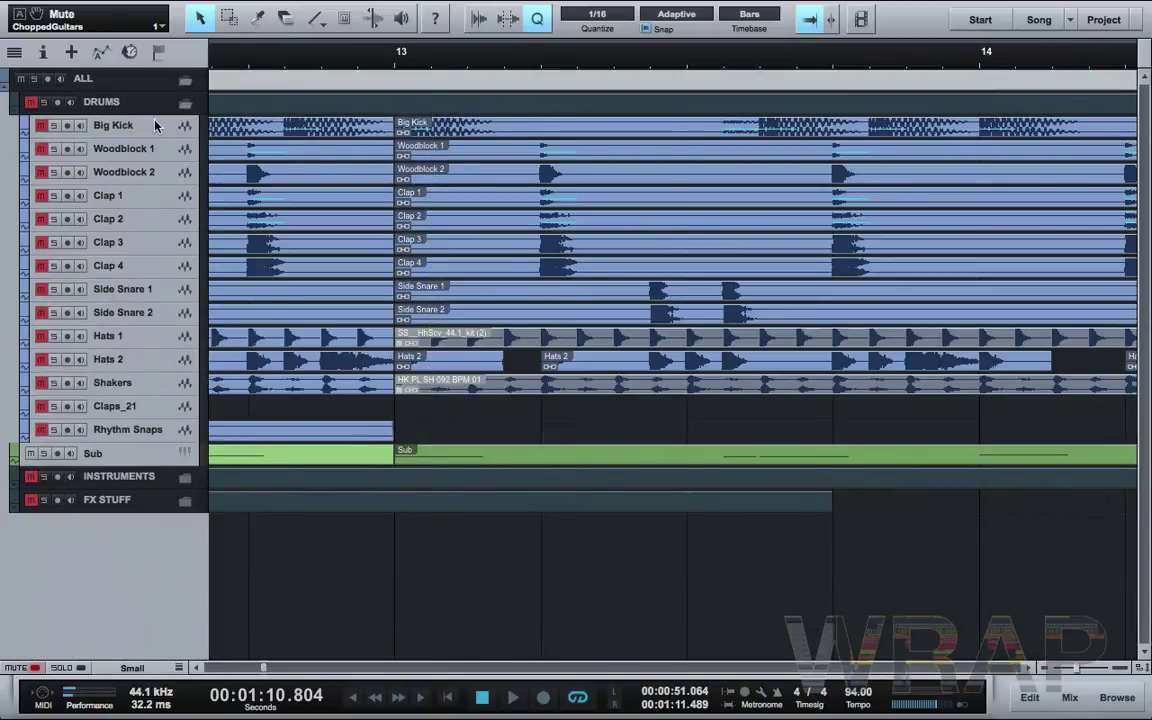
{"action": "left_click", "coordinate": [155, 125]}
{"action": "left_click", "coordinate": [168, 428], "text": "shift"}
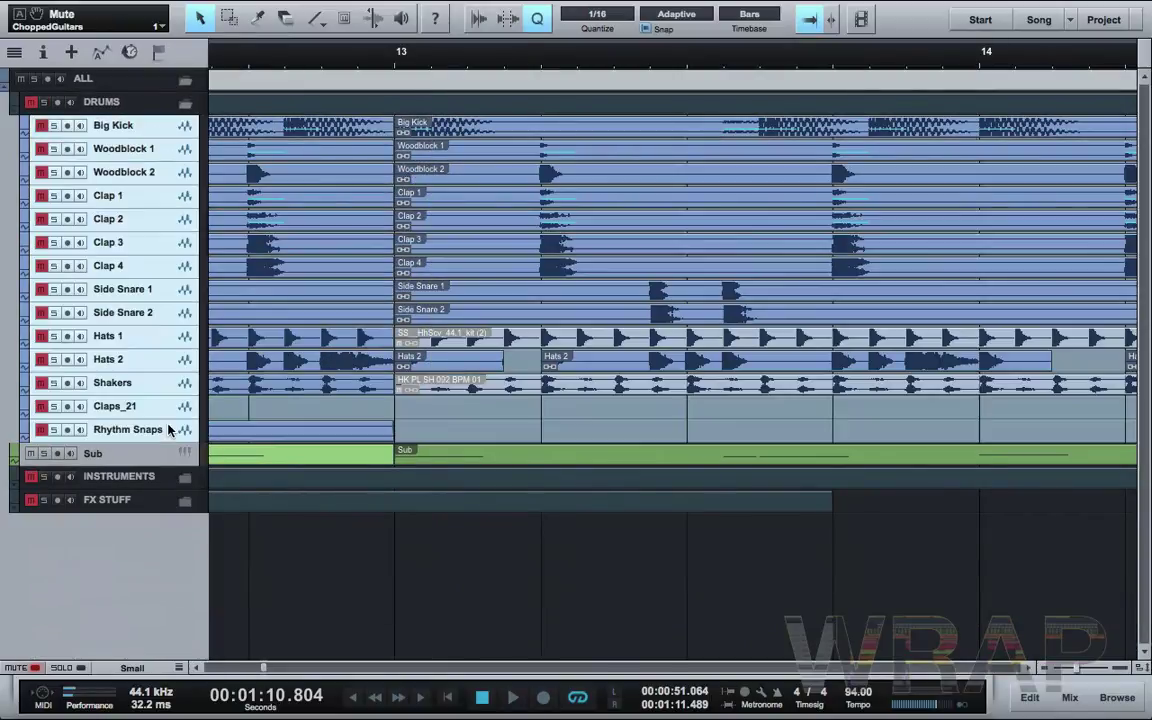
{"action": "left_click", "coordinate": [24, 430]}
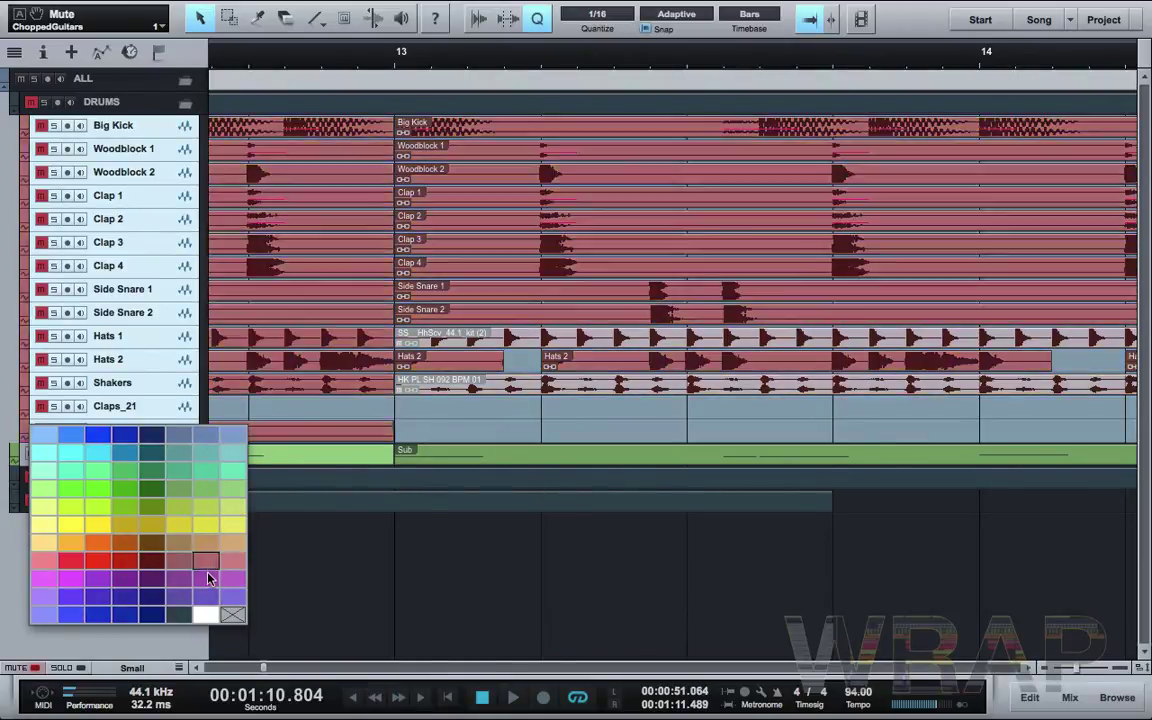
{"action": "left_click", "coordinate": [186, 589]}
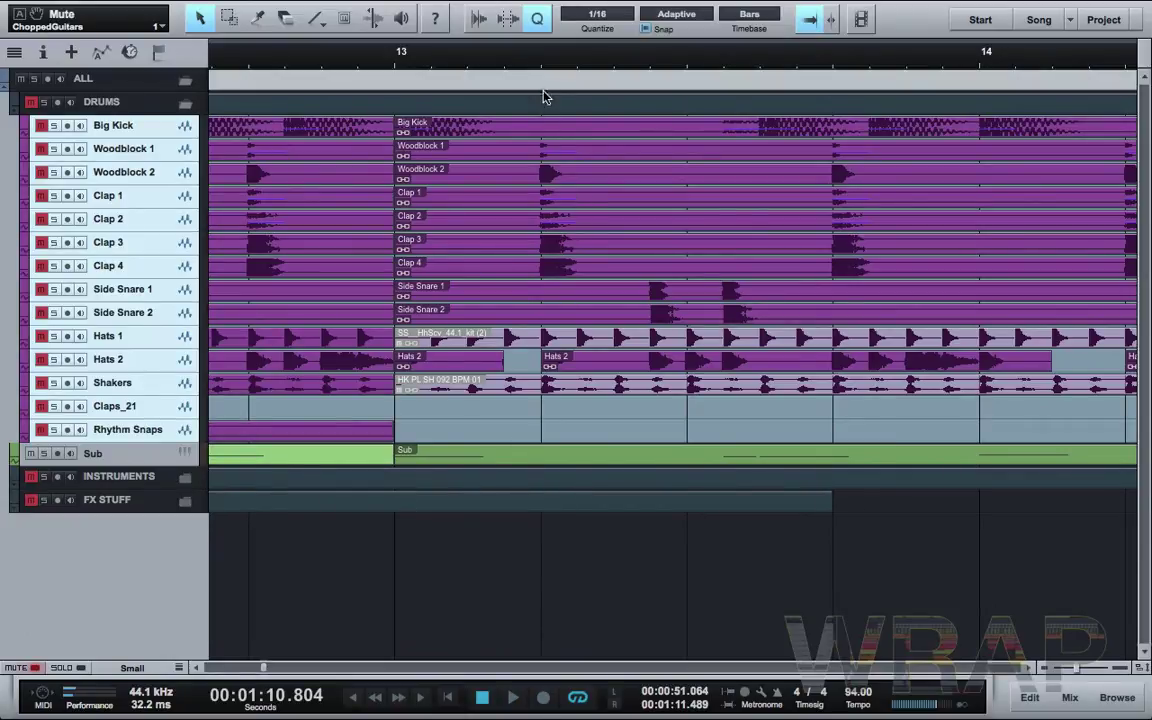
Examine the layered drum hits closely at beat 13.2 and the drum tracks across the whole arrangement
{"action": "left_click_drag", "start_coordinate": [542, 67], "coordinate": [540, 107]}
{"action": "scroll", "coordinate": [540, 107], "scroll_direction": "up", "scroll_amount": 8}
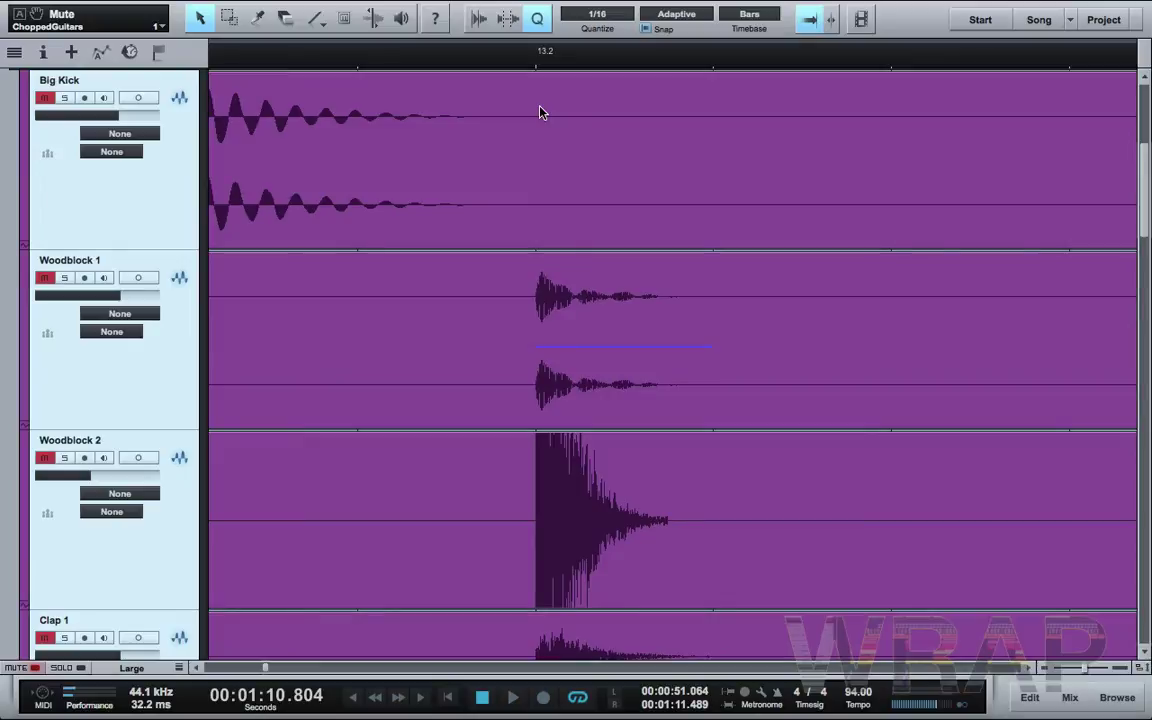
{"action": "key", "text": "w"}
{"action": "key", "text": "w"}
{"action": "key", "text": "w"}
{"action": "key", "text": "w"}
{"action": "key", "text": "w"}
{"action": "key", "text": "w"}
{"action": "key", "text": "w"}
{"action": "key", "text": "w"}
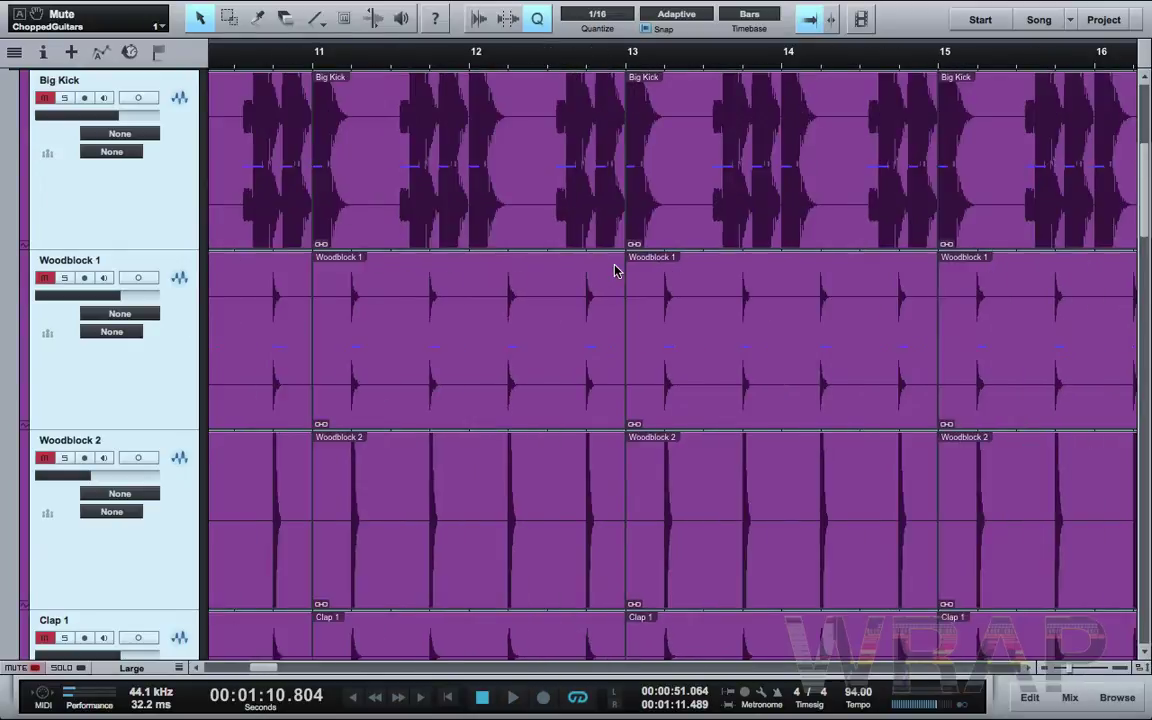
{"action": "key", "text": "w"}
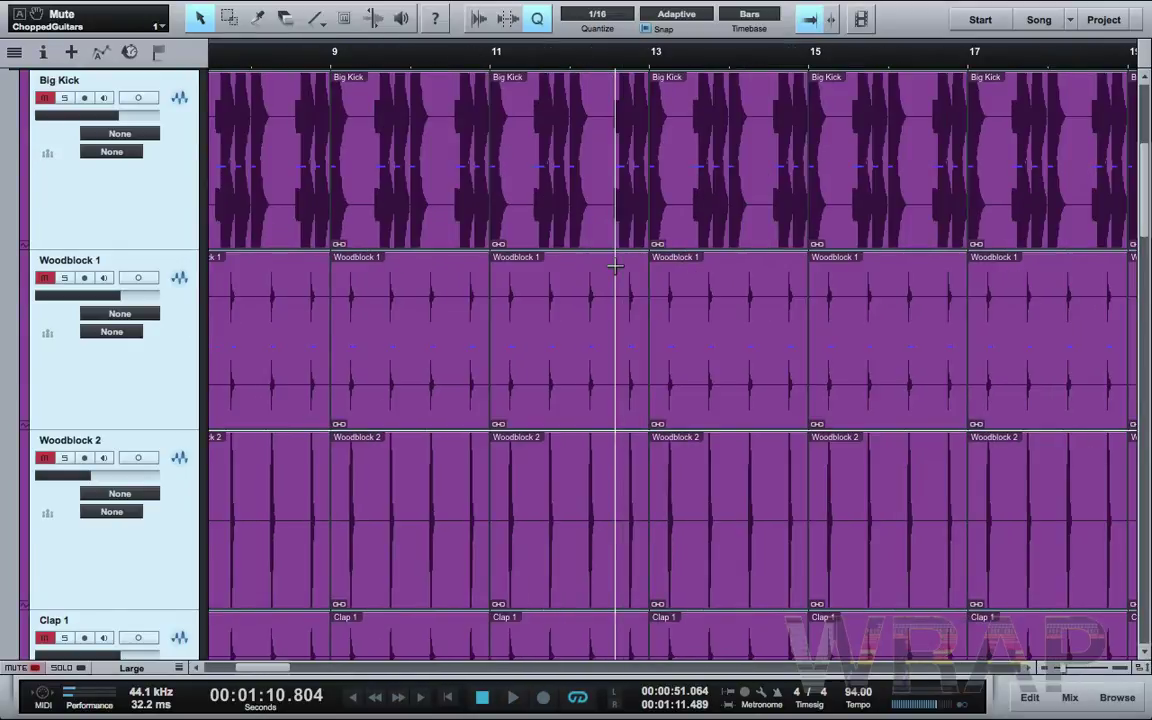
{"action": "key", "text": "w"}
{"action": "key", "text": "shift+w"}
{"action": "key", "text": "w"}
{"action": "key", "text": "shift+w"}
{"action": "key", "text": "w"}
{"action": "key", "text": "shift+w"}
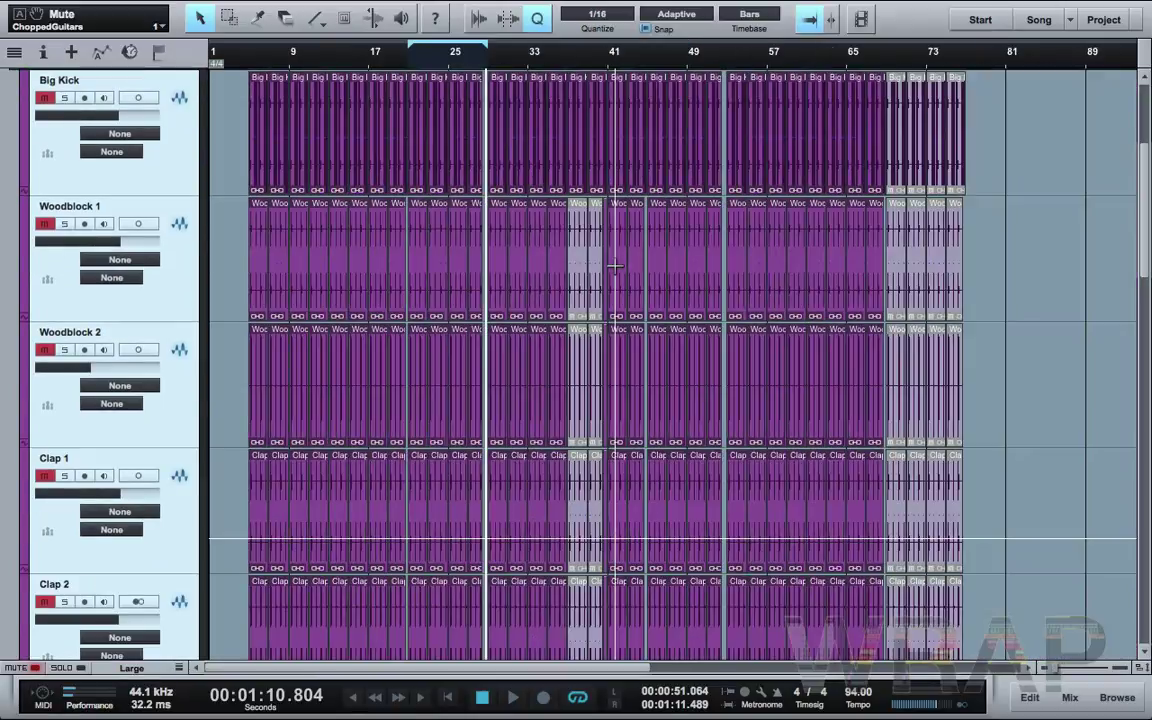
{"action": "key", "text": "shift+w"}
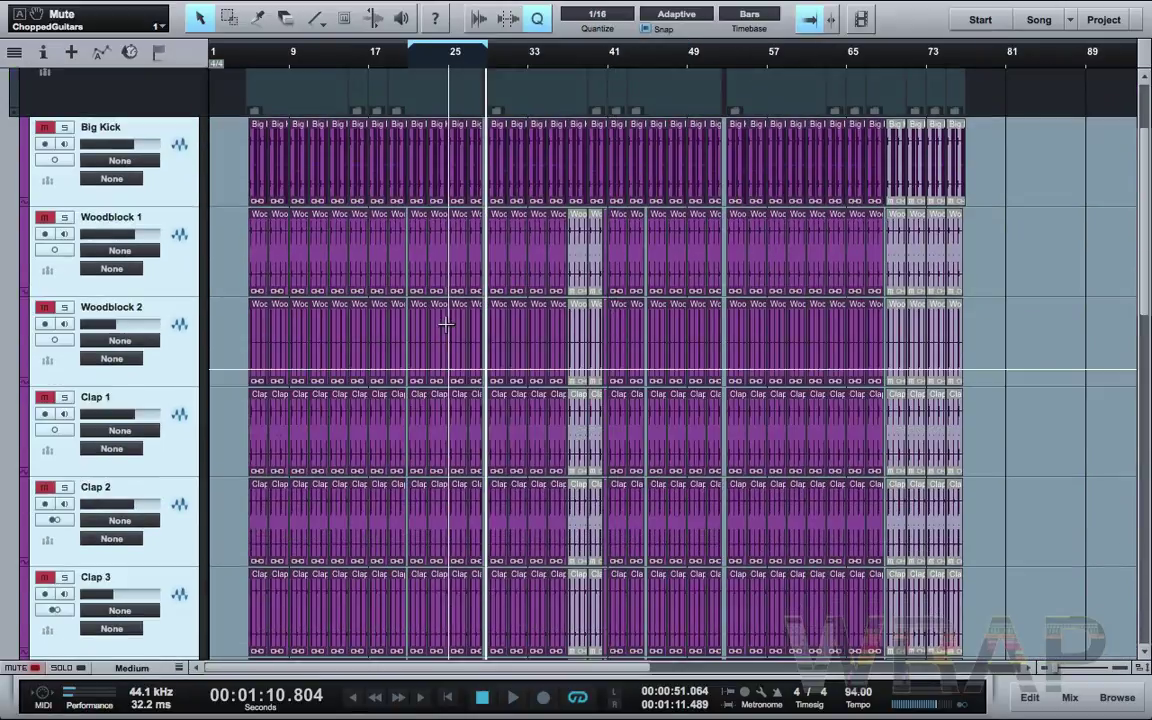
{"action": "key", "text": "shift+w"}
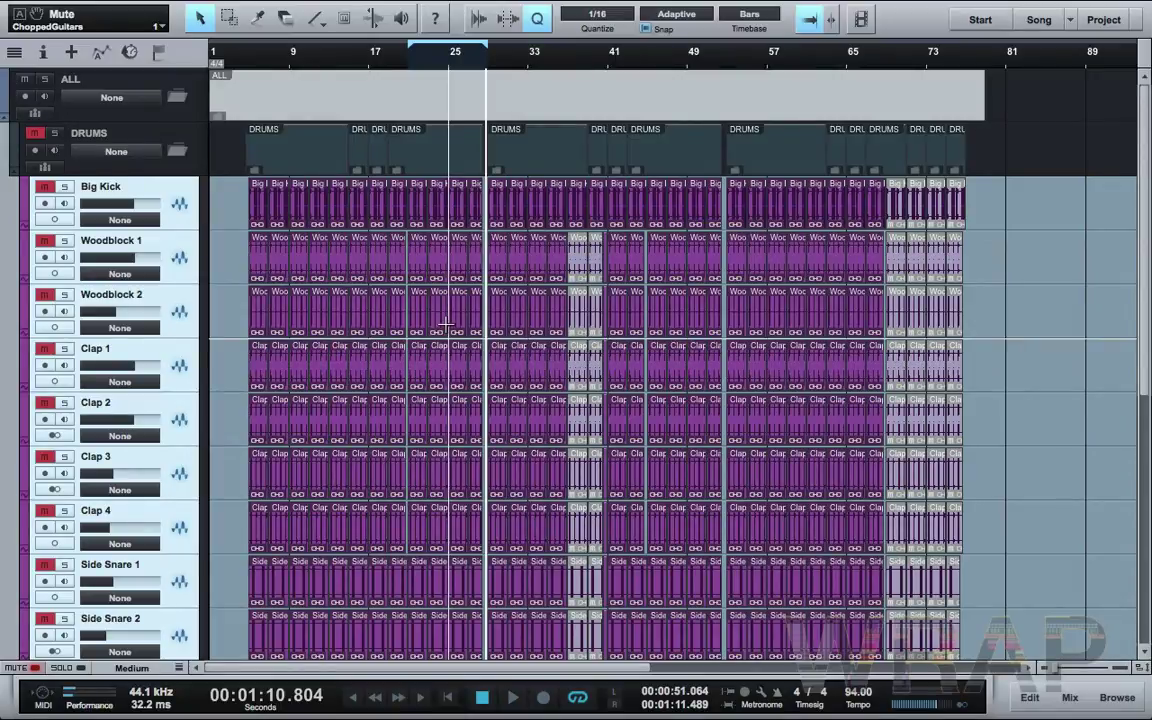
{"action": "key", "text": "w"}
{"action": "key", "text": "shift+w"}
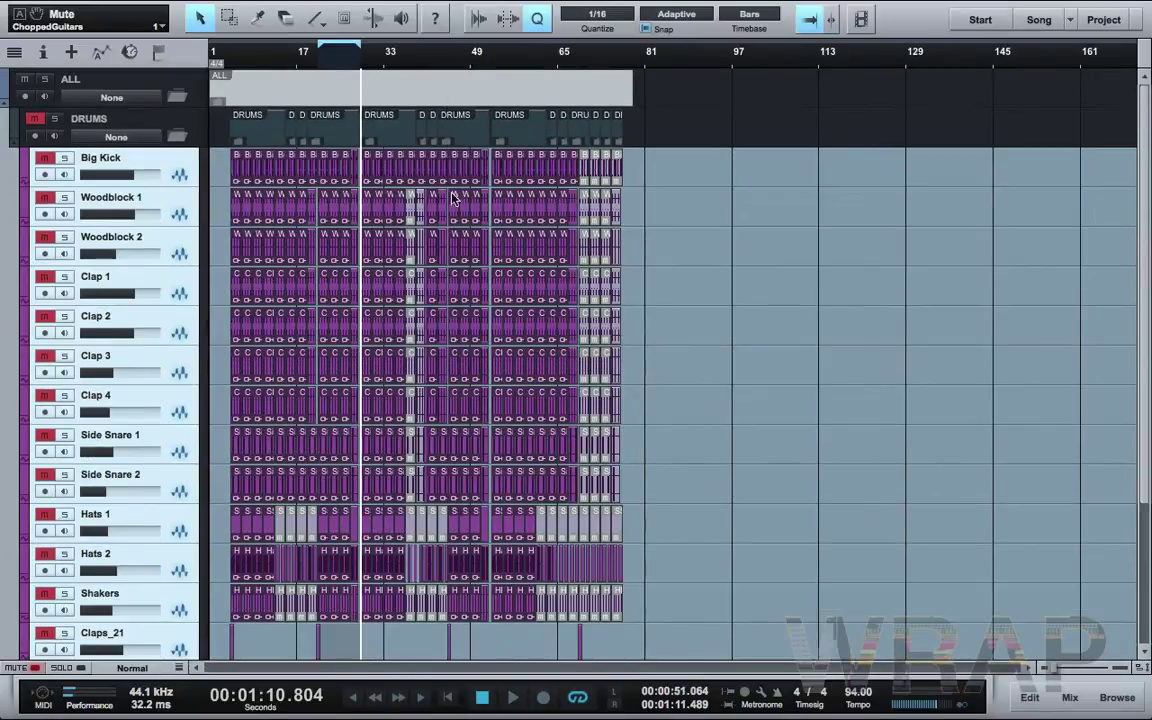
Clear the drum track selection, solo the Big Kick and play it from bar 21
{"action": "right_click", "coordinate": [152, 160]}
{"action": "left_click", "coordinate": [121, 162]}
{"action": "left_click", "coordinate": [154, 159]}
{"action": "left_click", "coordinate": [155, 160], "text": "ctrl"}
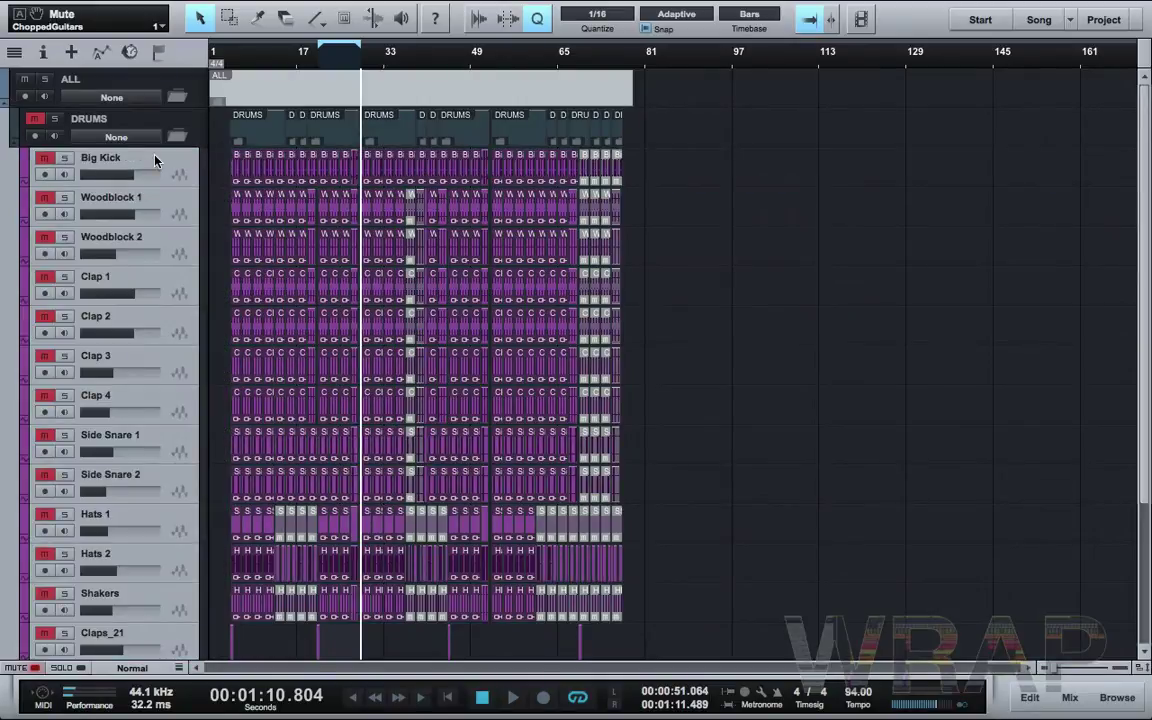
{"action": "left_click", "coordinate": [64, 160]}
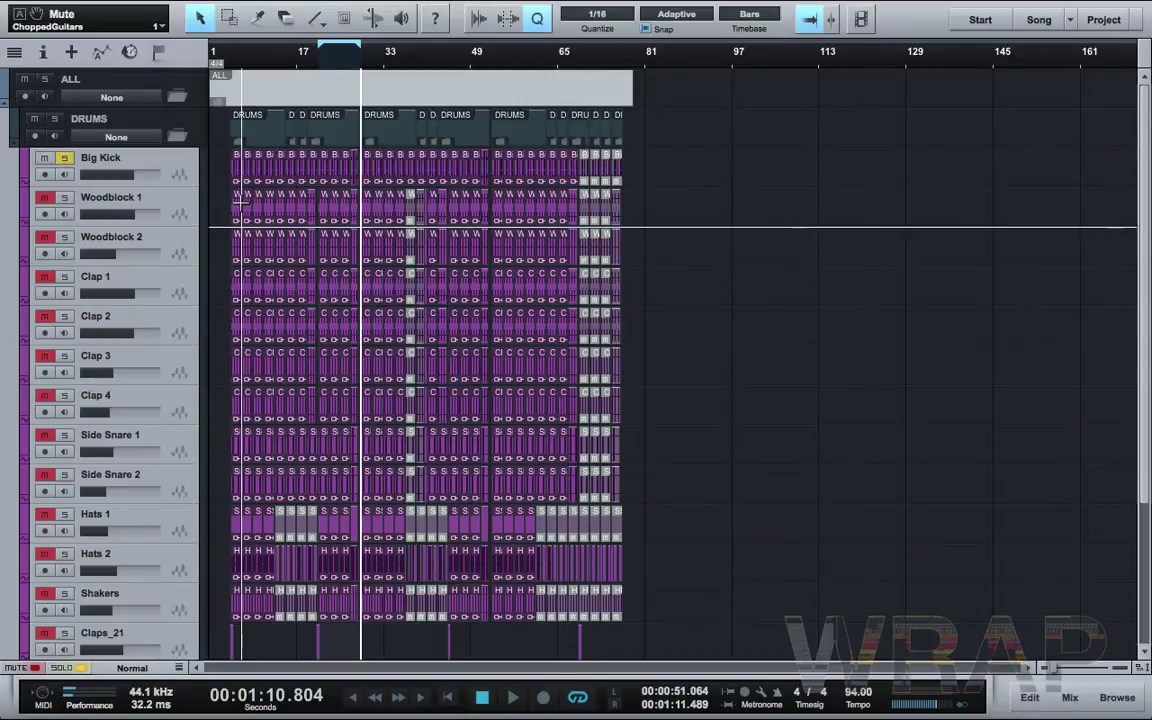
{"action": "scroll", "coordinate": [240, 227], "scroll_direction": "up", "scroll_amount": 5}
{"action": "scroll", "coordinate": [384, 208], "scroll_direction": "left", "scroll_amount": 5}
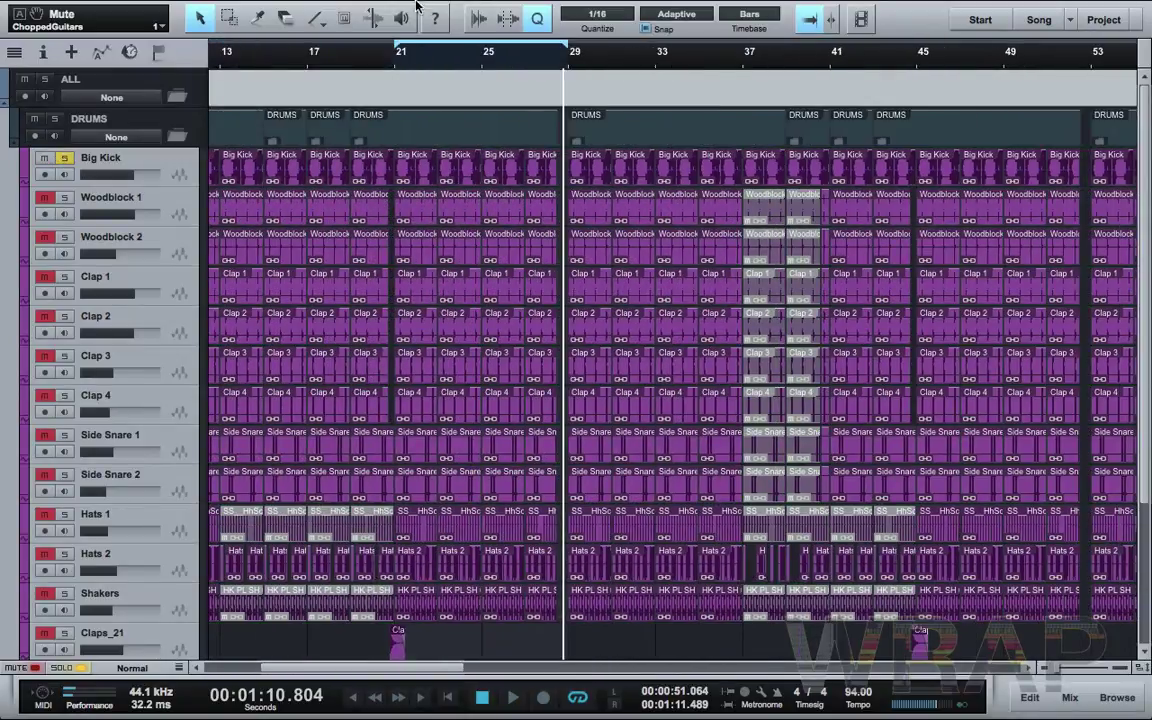
{"action": "left_click", "coordinate": [395, 62]}
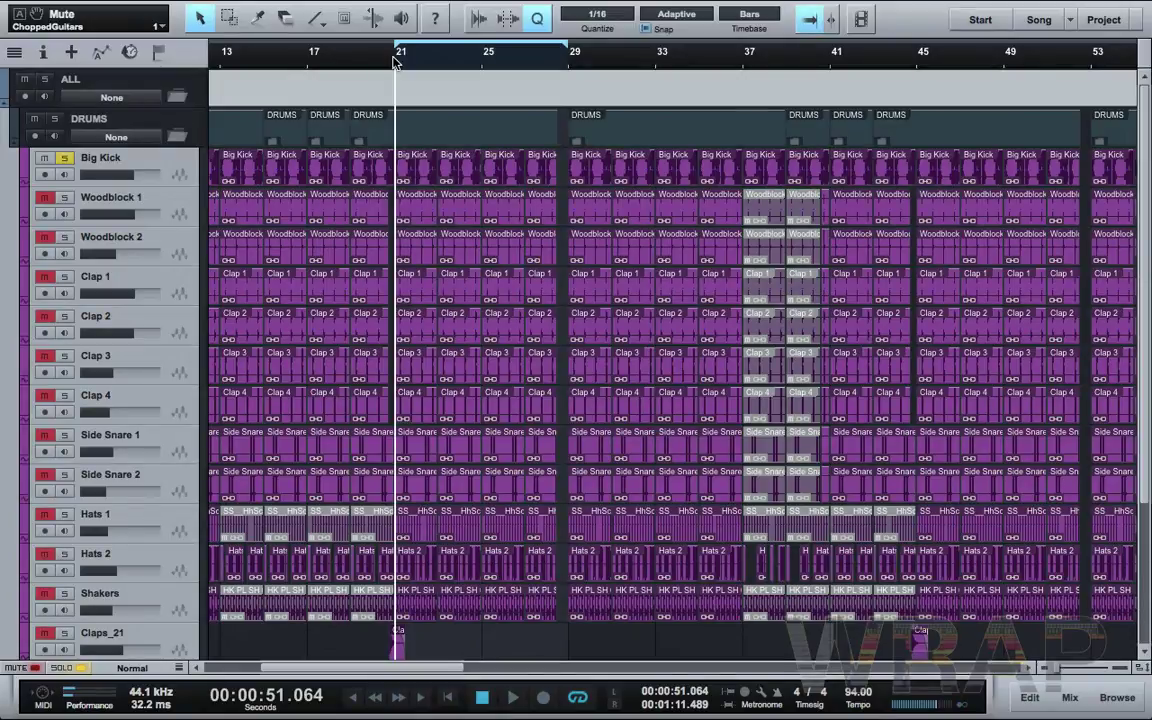
{"action": "key", "text": "space"}
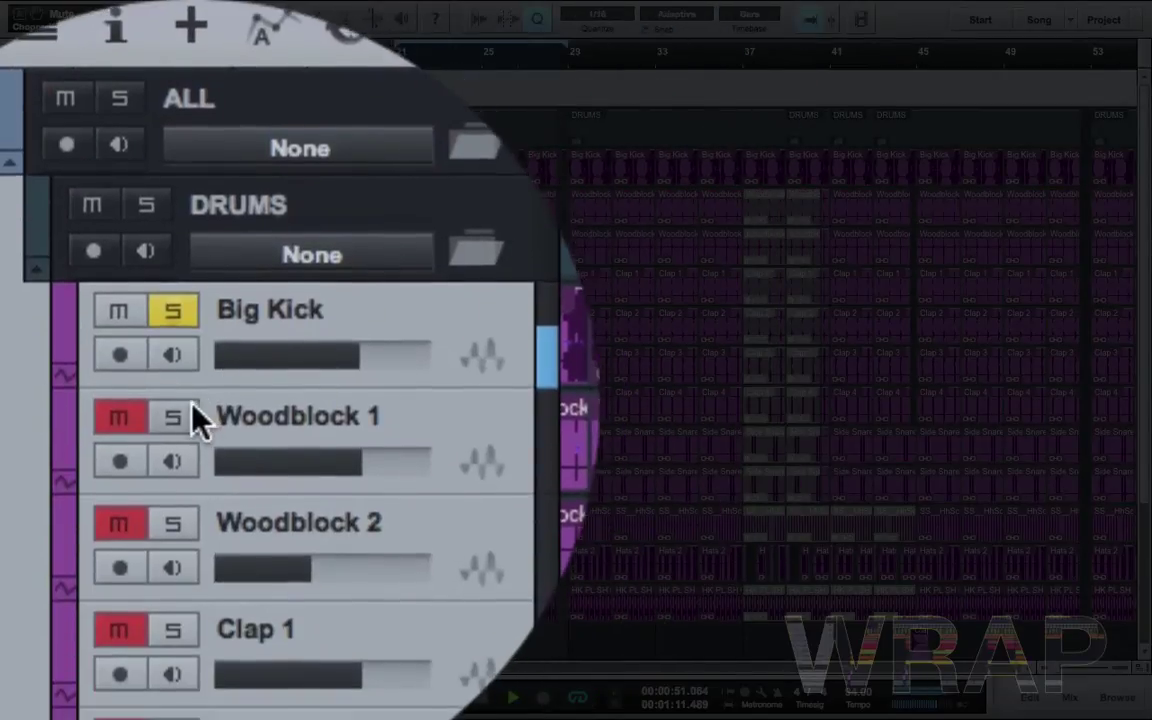
Add Woodblock 1 and 2, Clap 1 to 4, and Side Snare 1 and 2 to the solo one at a time during playback
{"action": "left_click", "coordinate": [186, 411]}
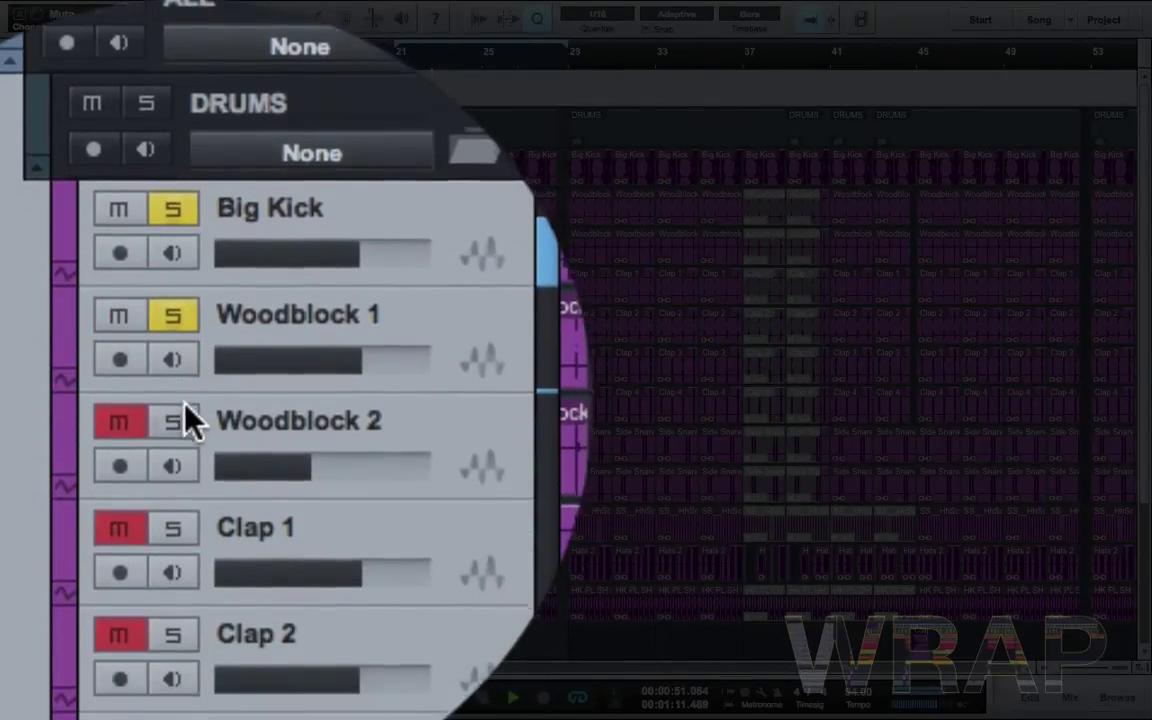
{"action": "left_click", "coordinate": [178, 404]}
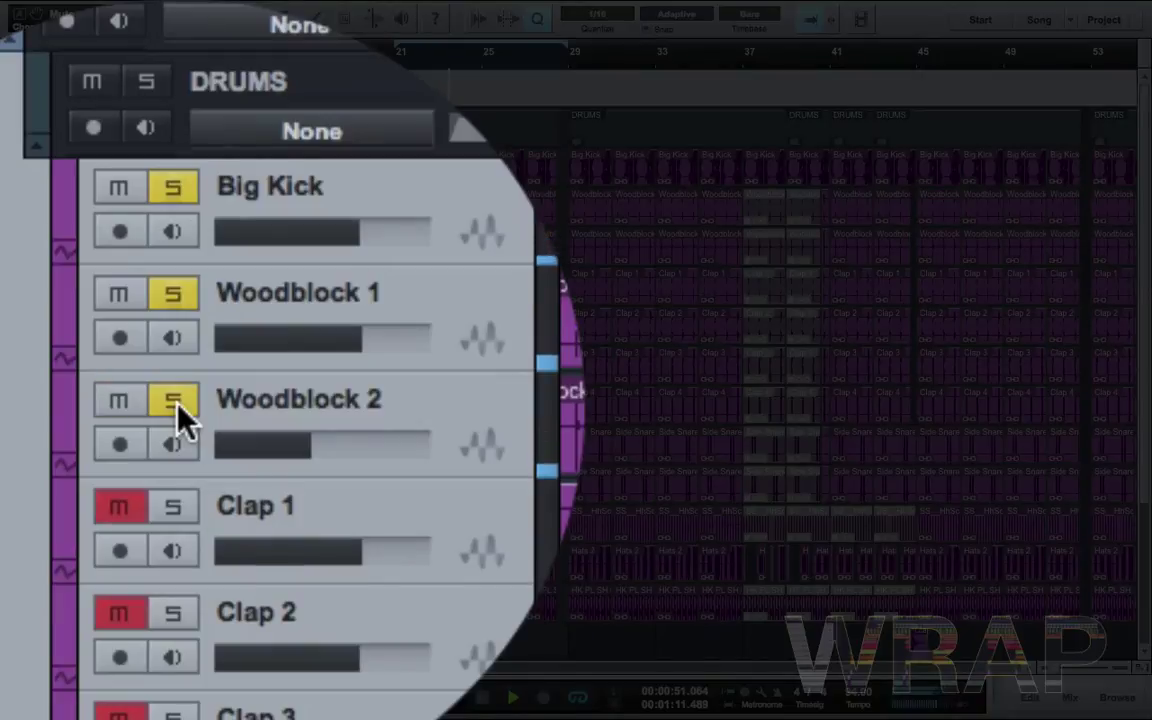
{"action": "left_click", "coordinate": [176, 410]}
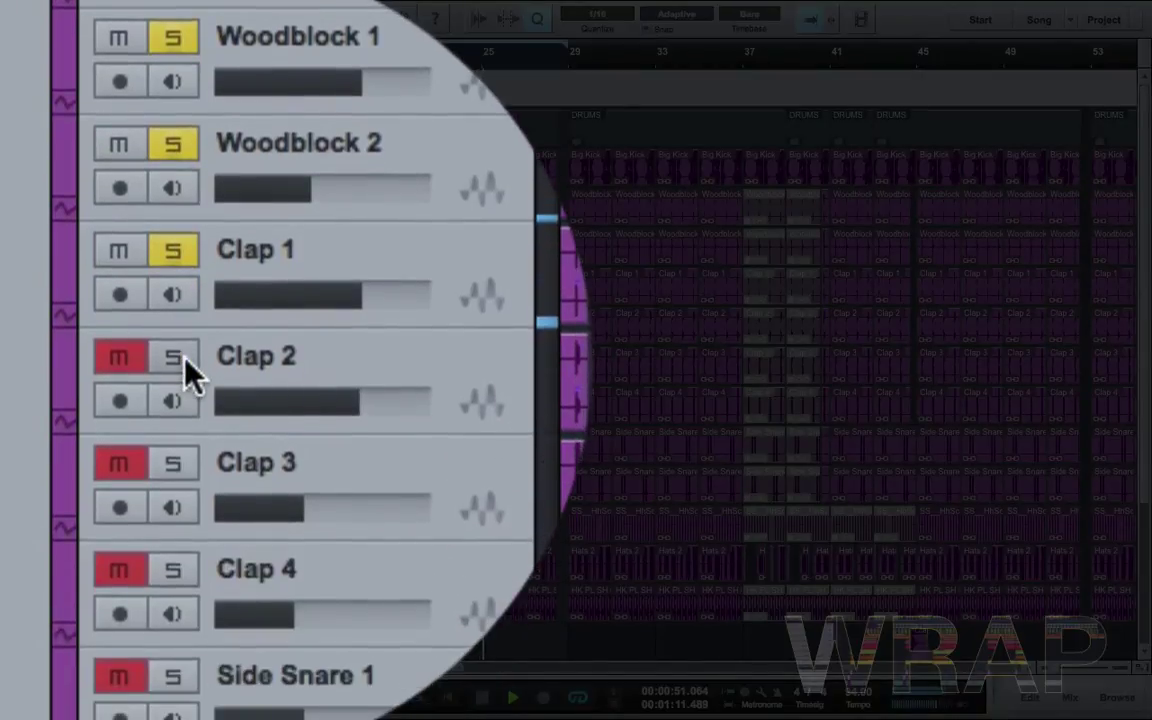
{"action": "left_click", "coordinate": [183, 358]}
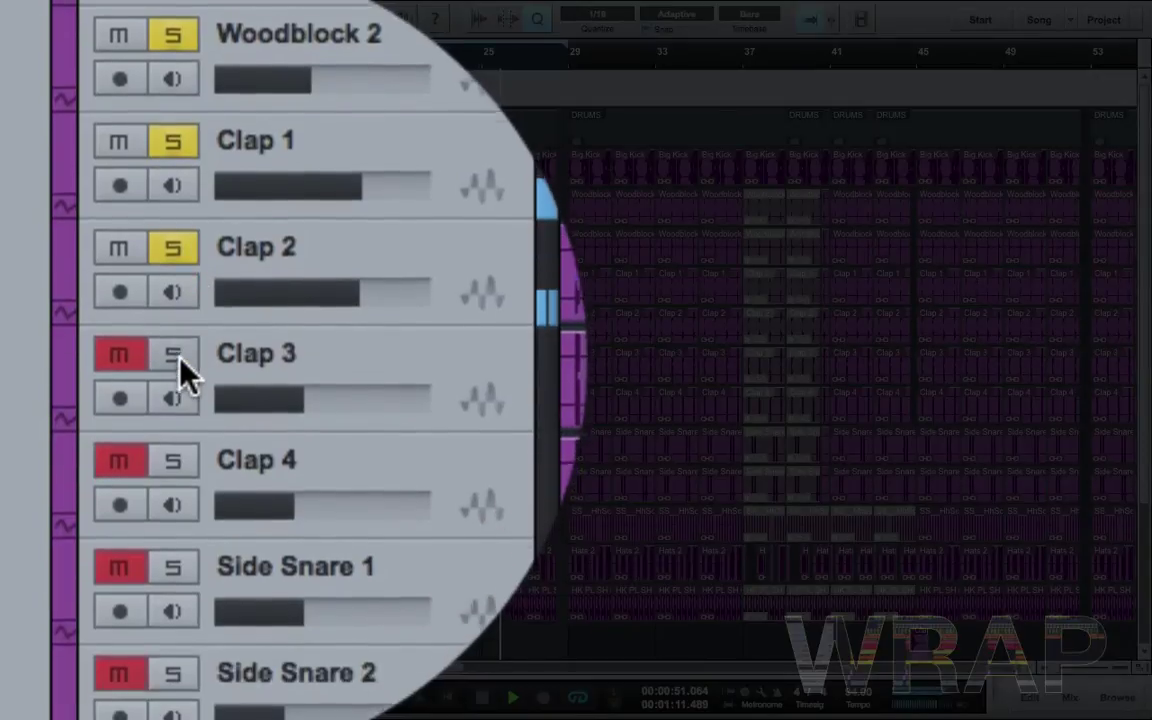
{"action": "left_click", "coordinate": [180, 362]}
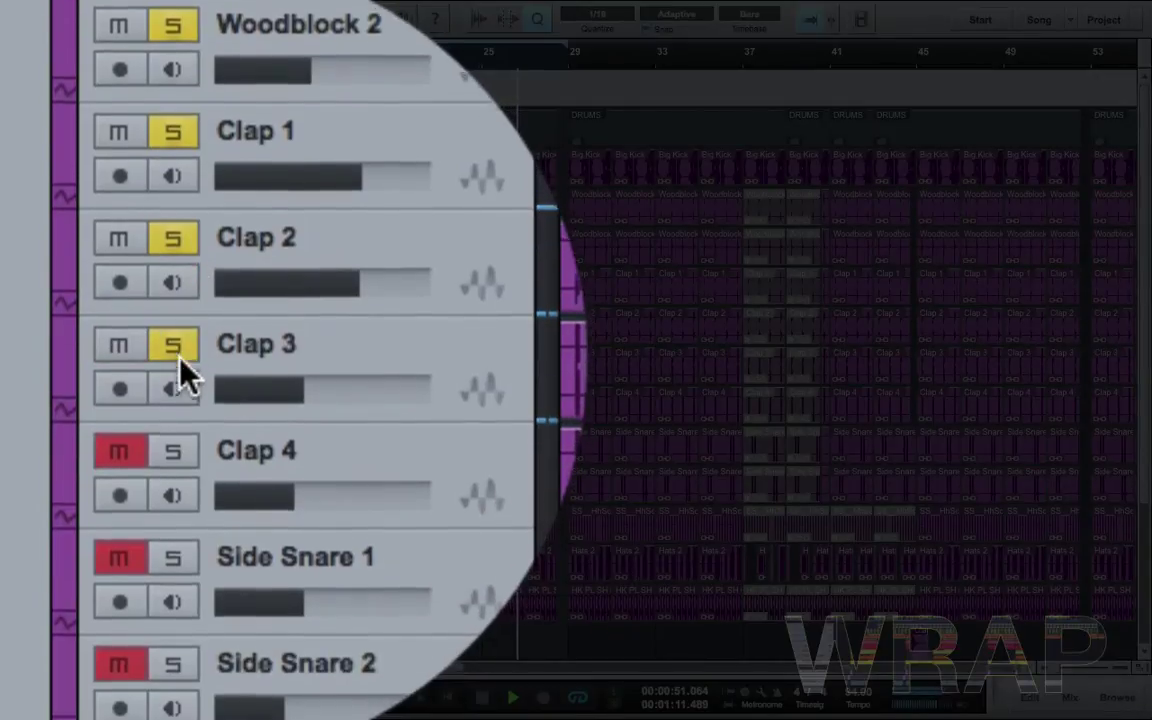
{"action": "left_click", "coordinate": [180, 364]}
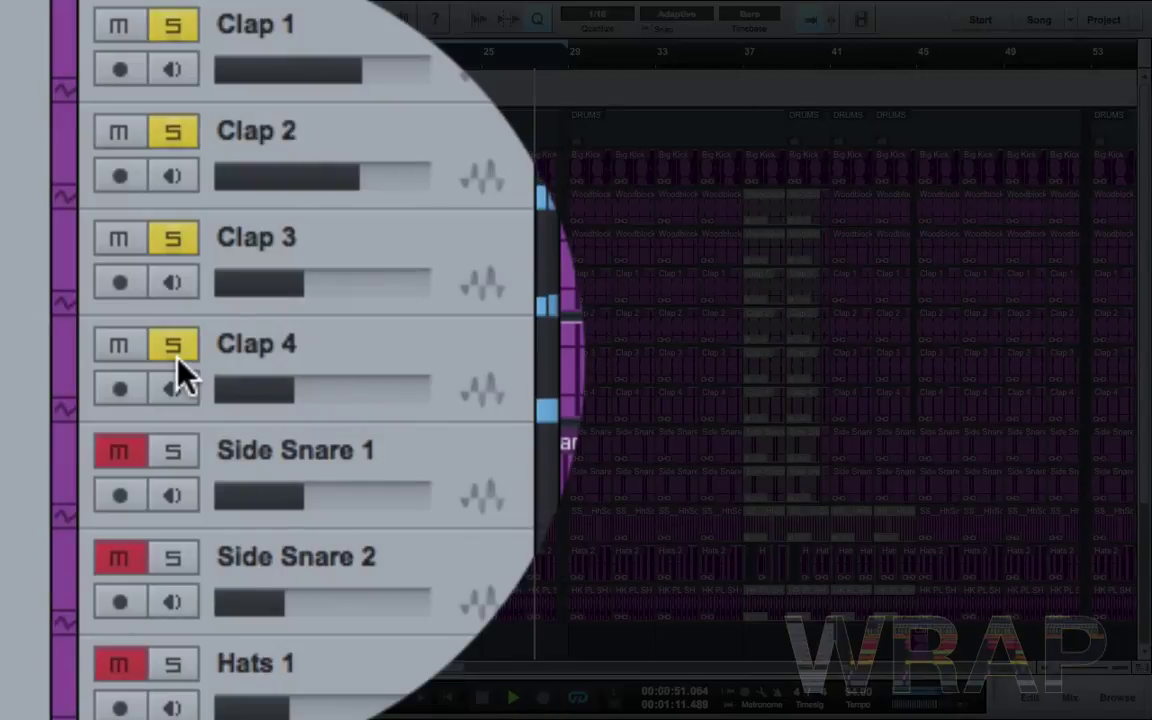
{"action": "left_click", "coordinate": [172, 316]}
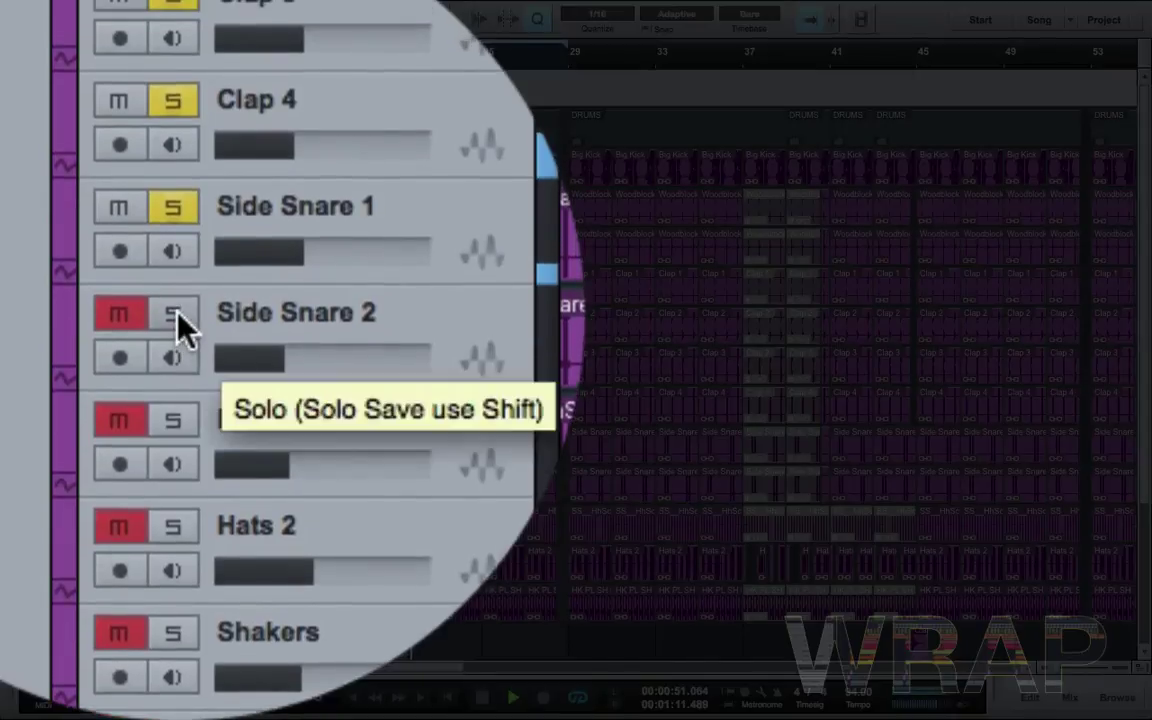
{"action": "left_click", "coordinate": [174, 316]}
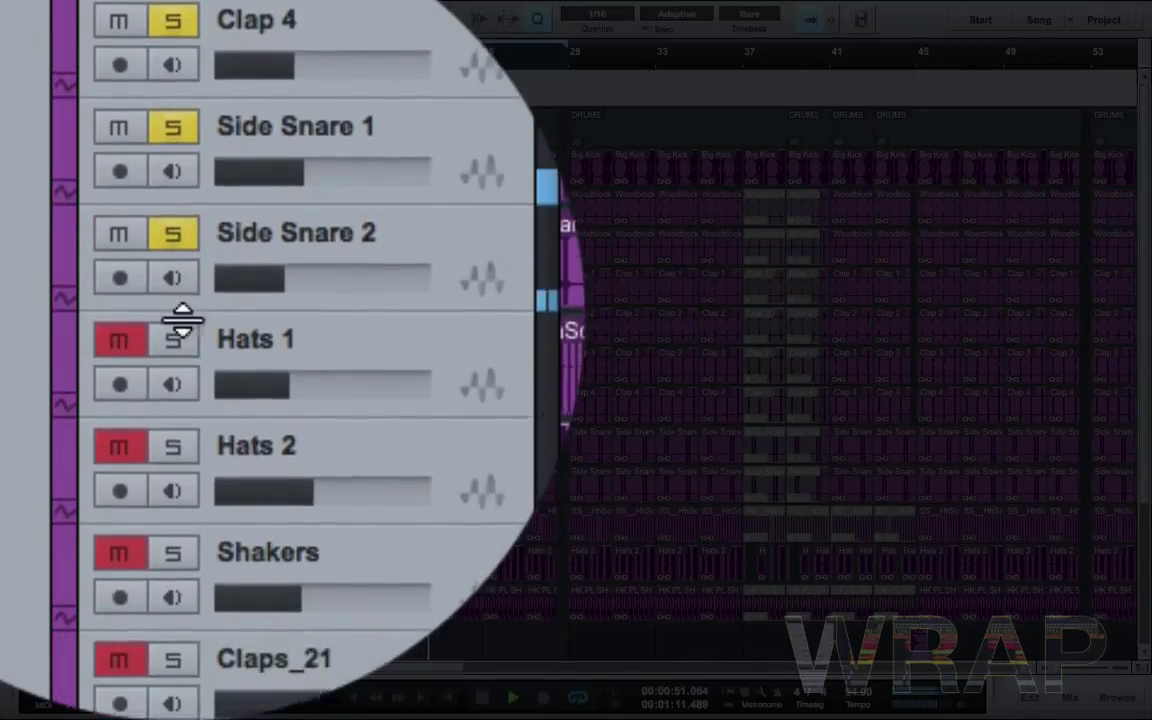
Add Hats 1, Hats 2, Shakers and Rhythm Snaps to the solo one at a time during playback, and stop playback
{"action": "left_click", "coordinate": [174, 312]}
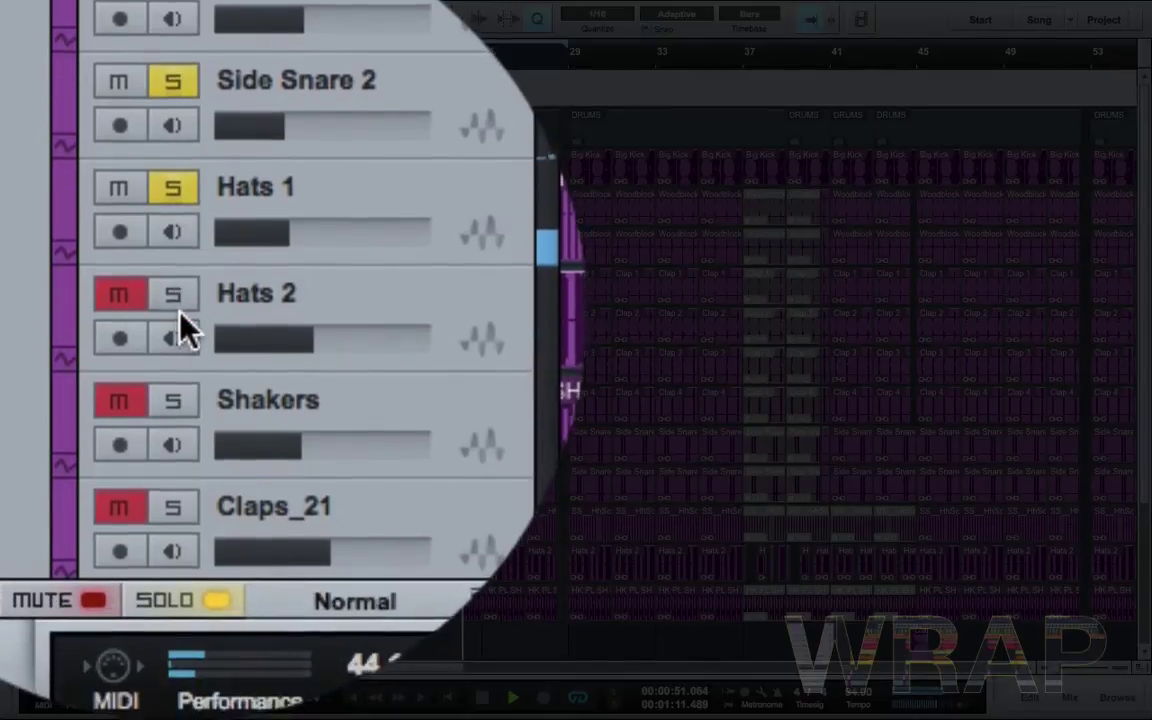
{"action": "left_click", "coordinate": [184, 320]}
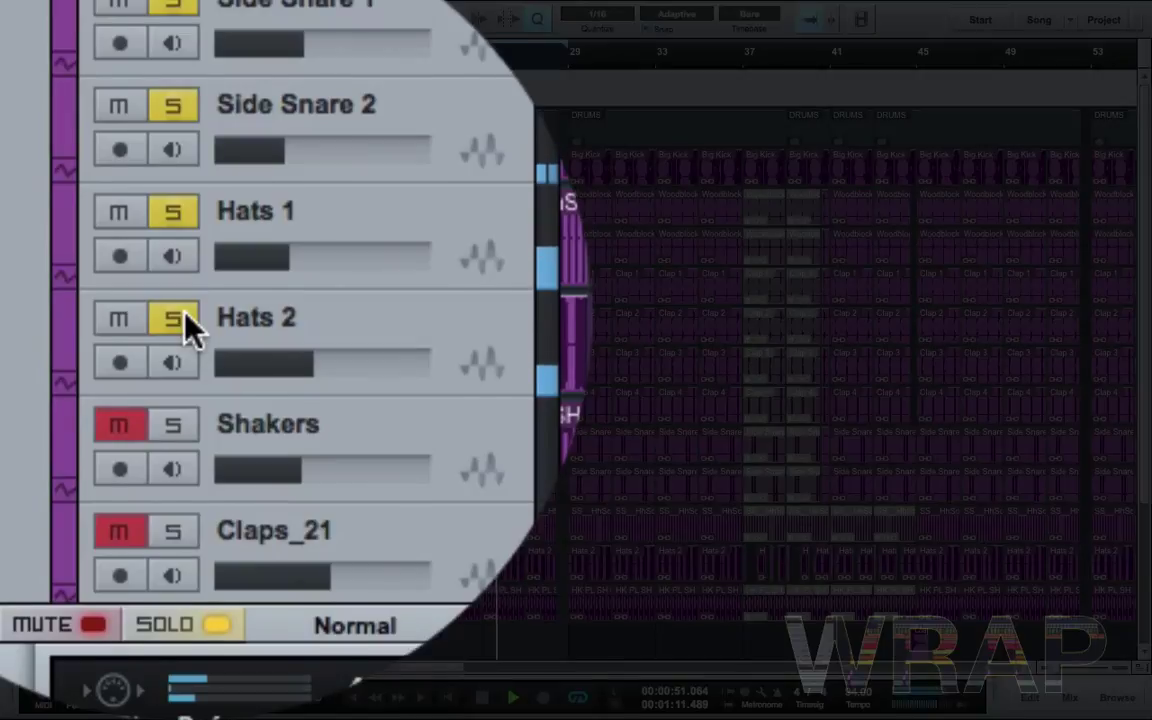
{"action": "left_click", "coordinate": [178, 382]}
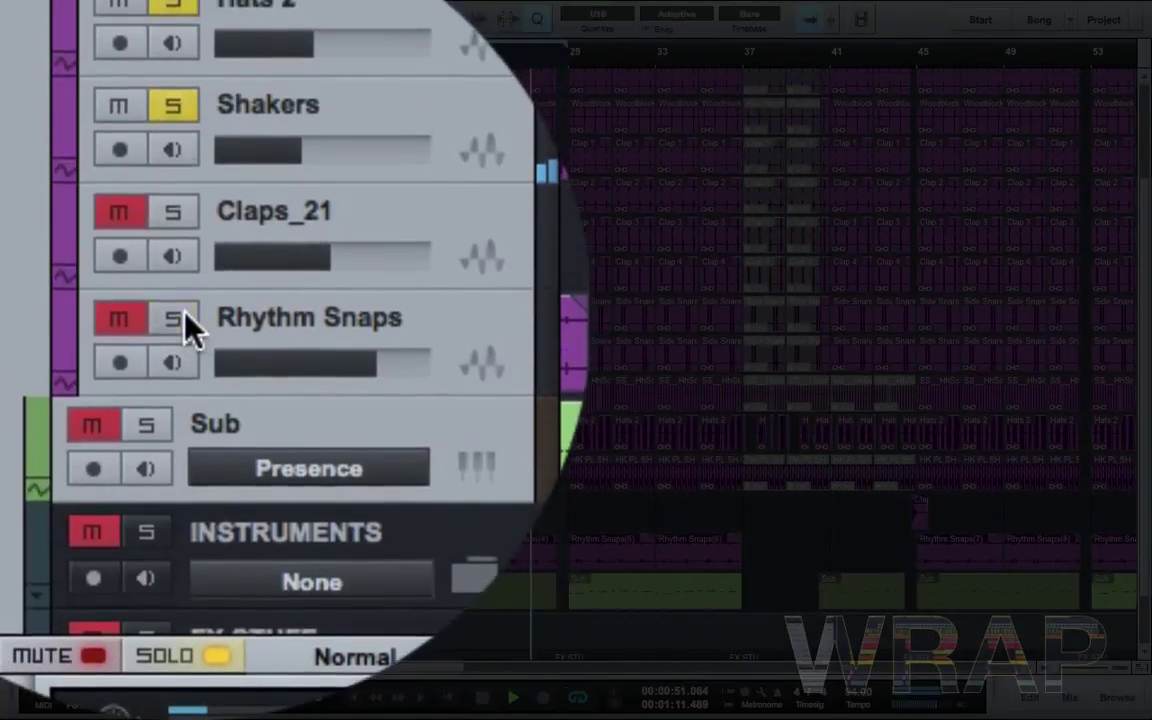
{"action": "left_click", "coordinate": [184, 320]}
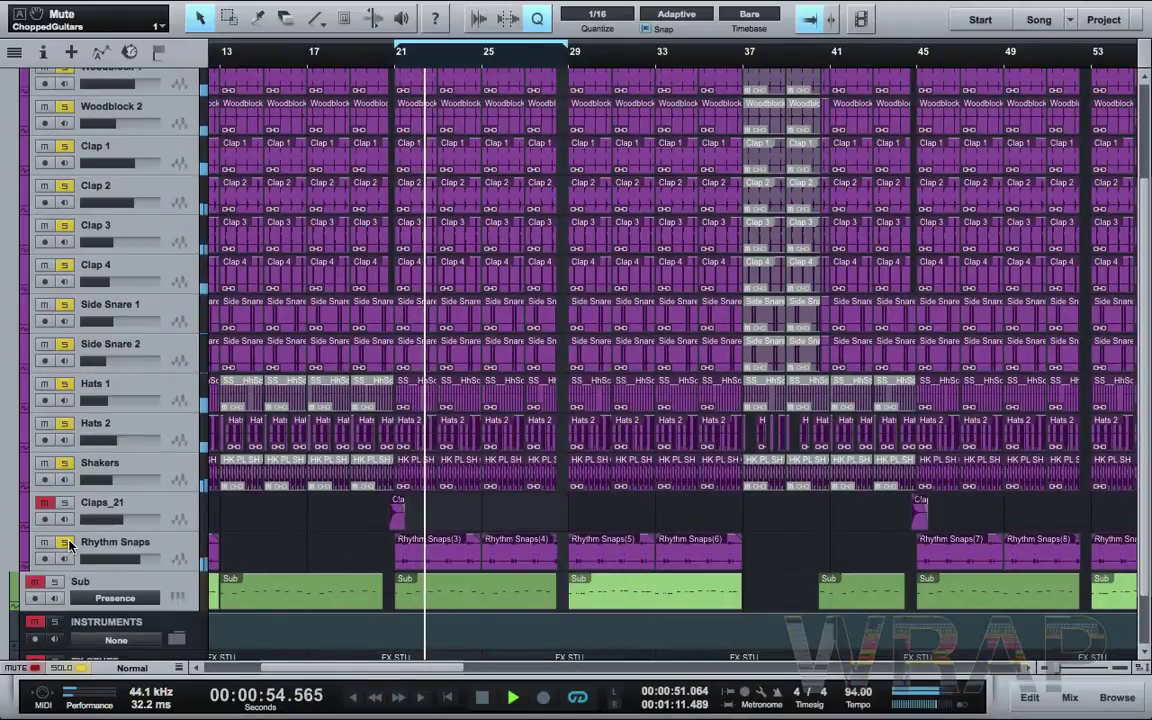
{"action": "key", "text": "space"}
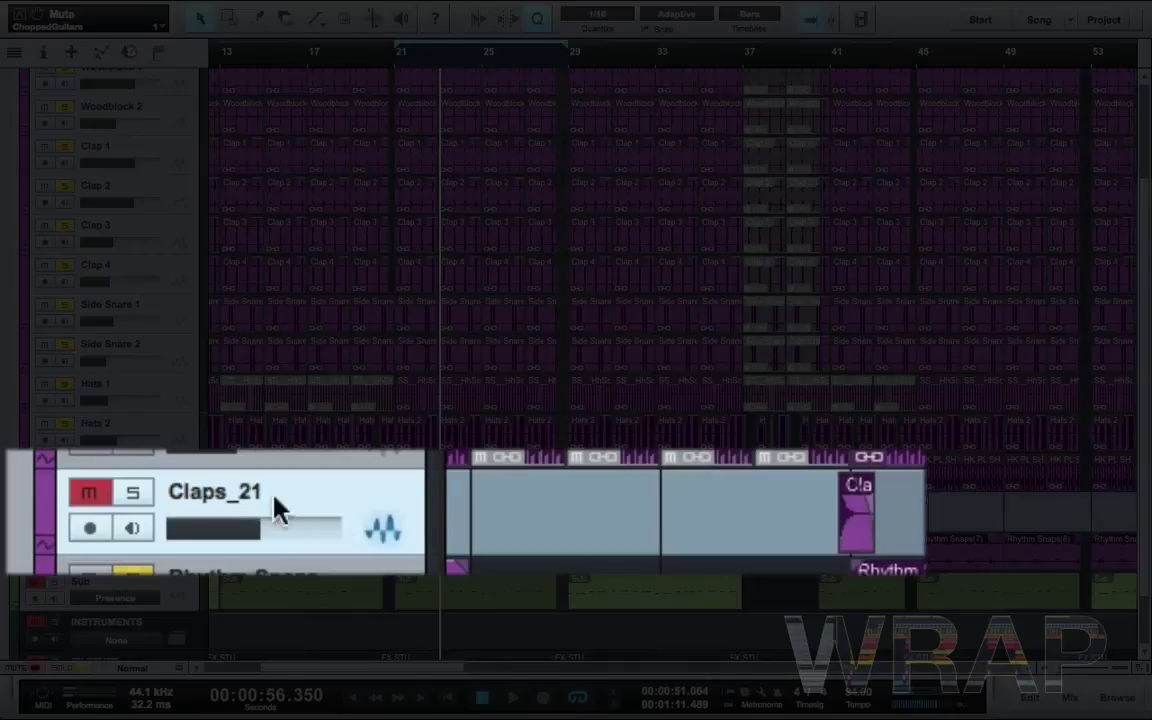
Add Claps_21 to the solo and play the drums from about one bar before bar 21
{"action": "left_click", "coordinate": [369, 58]}
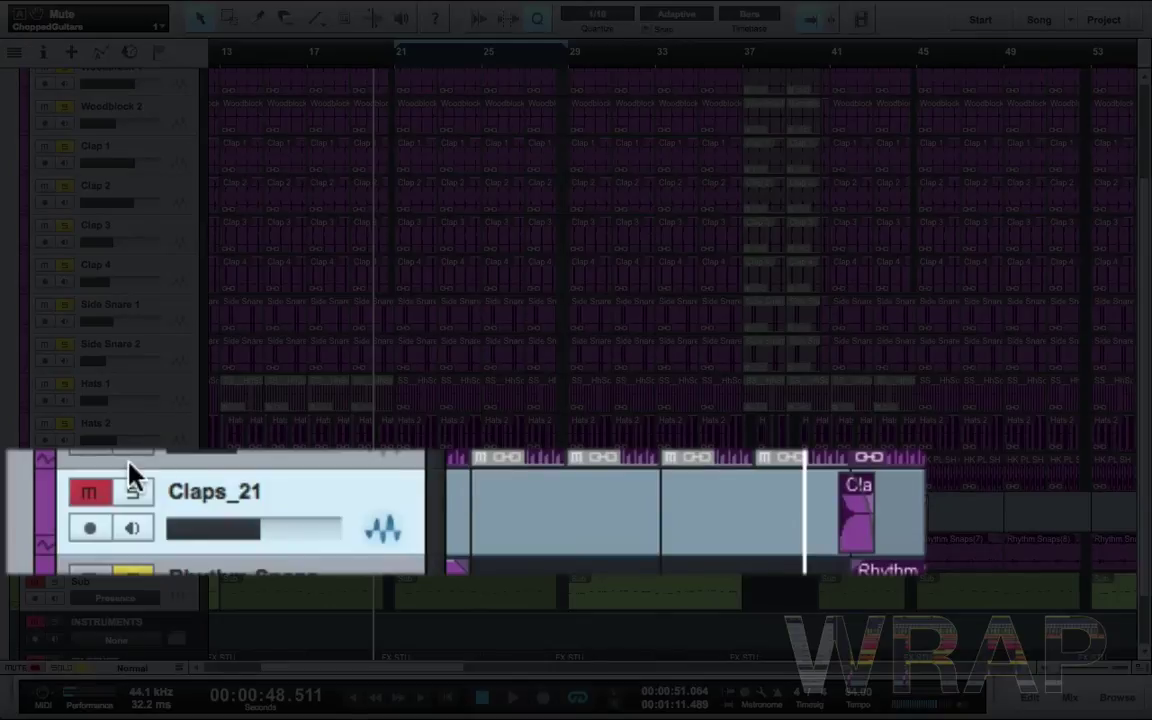
{"action": "left_click", "coordinate": [136, 494]}
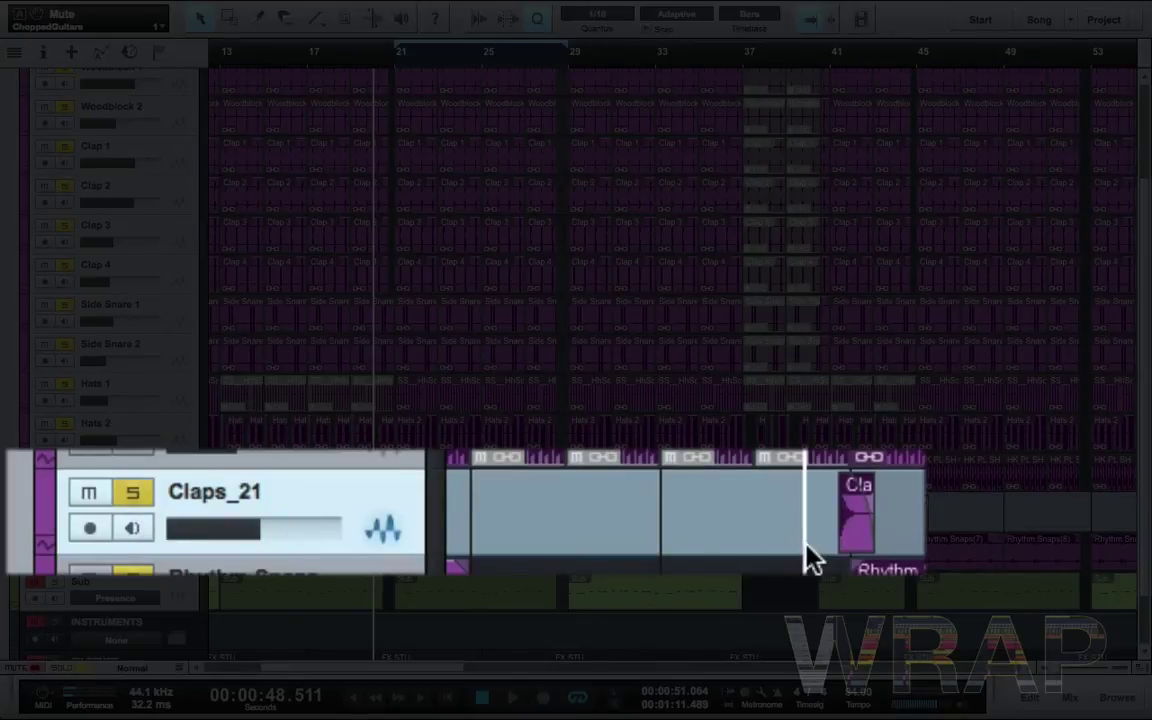
{"action": "key", "text": "space"}
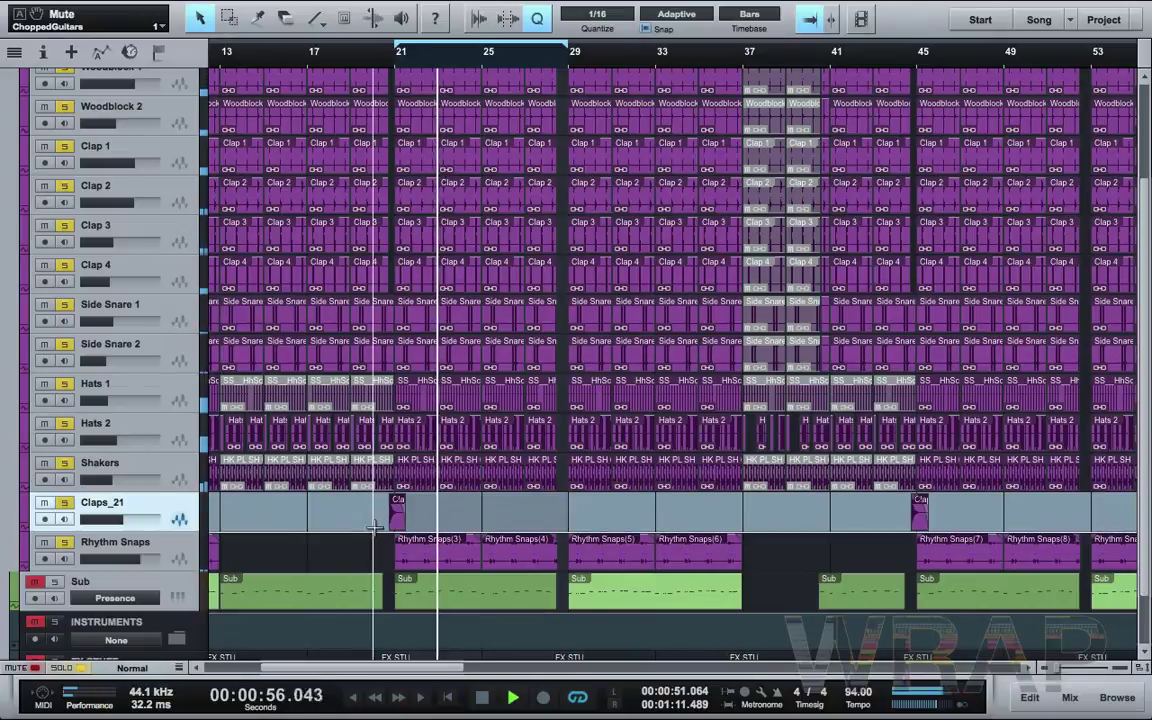
Collapse the DRUMS folder, expand the FX STUFF folder around bar 21, and stop playback
{"action": "key", "text": "z"}
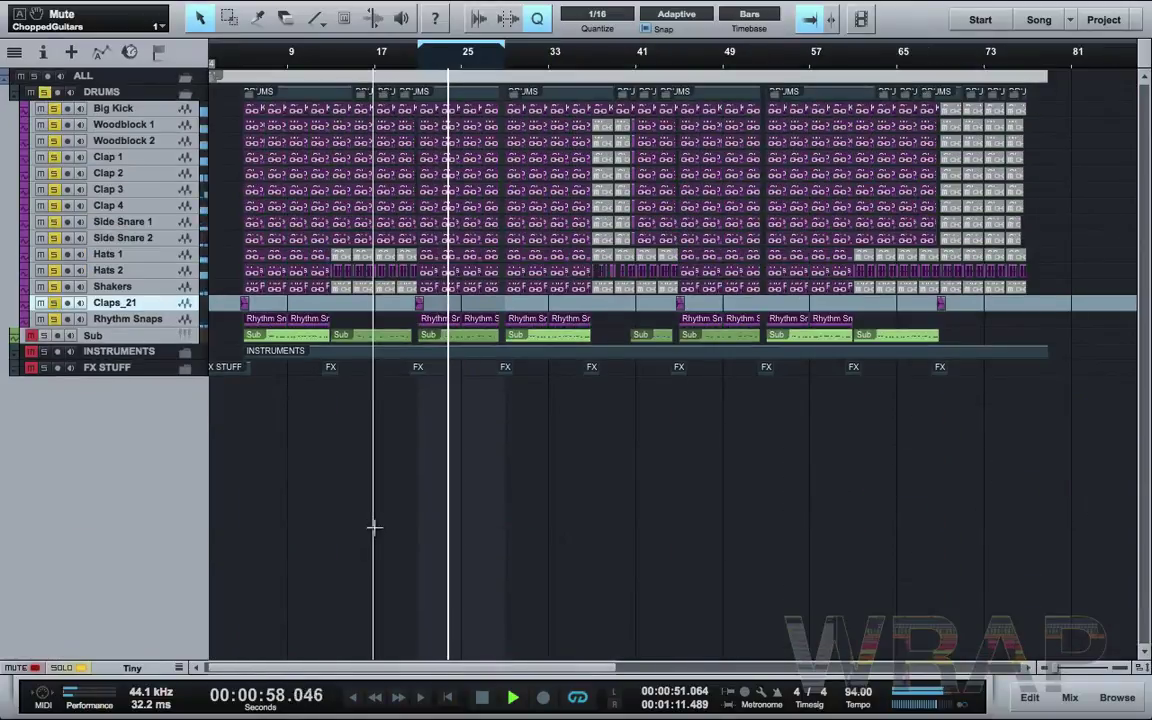
{"action": "left_click", "coordinate": [185, 94]}
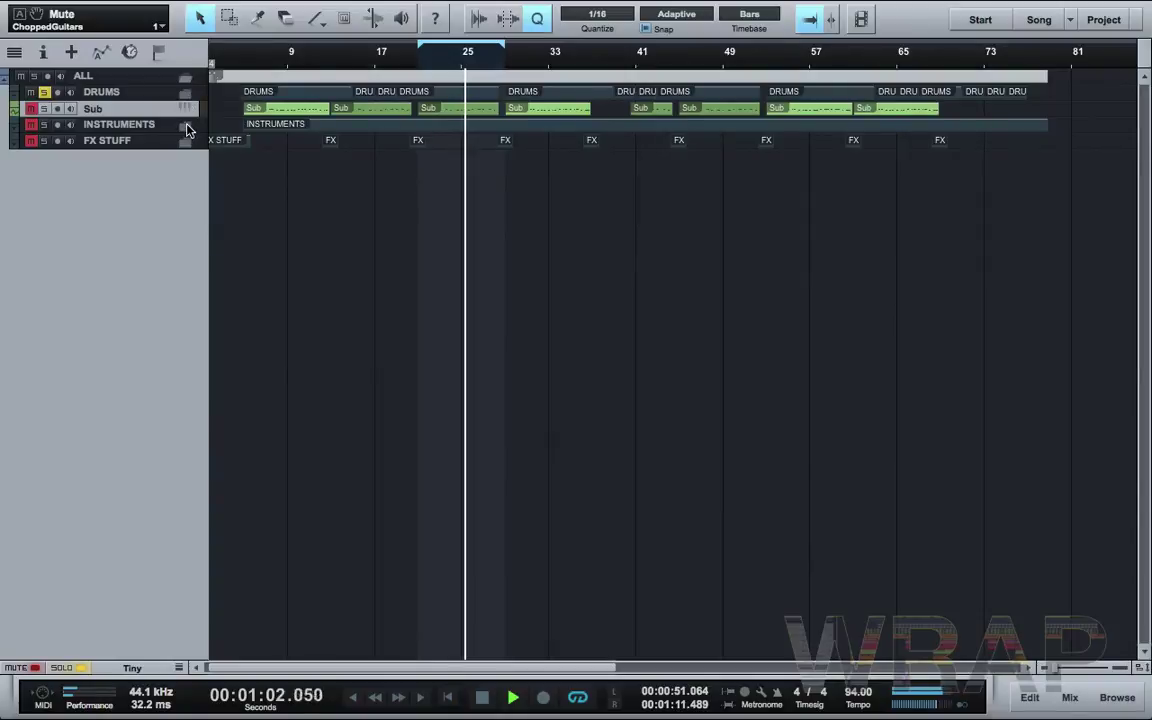
{"action": "left_click", "coordinate": [185, 141]}
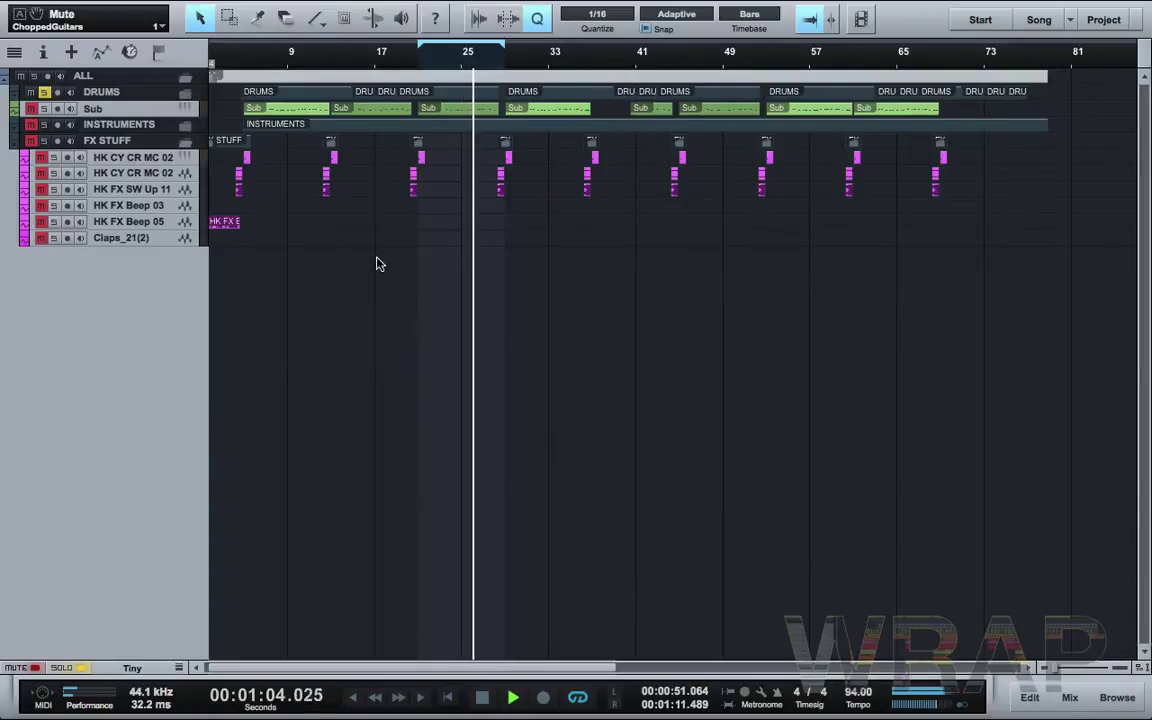
{"action": "key", "text": "alt+e"}
{"action": "key", "text": "e"}
{"action": "key", "text": "e"}
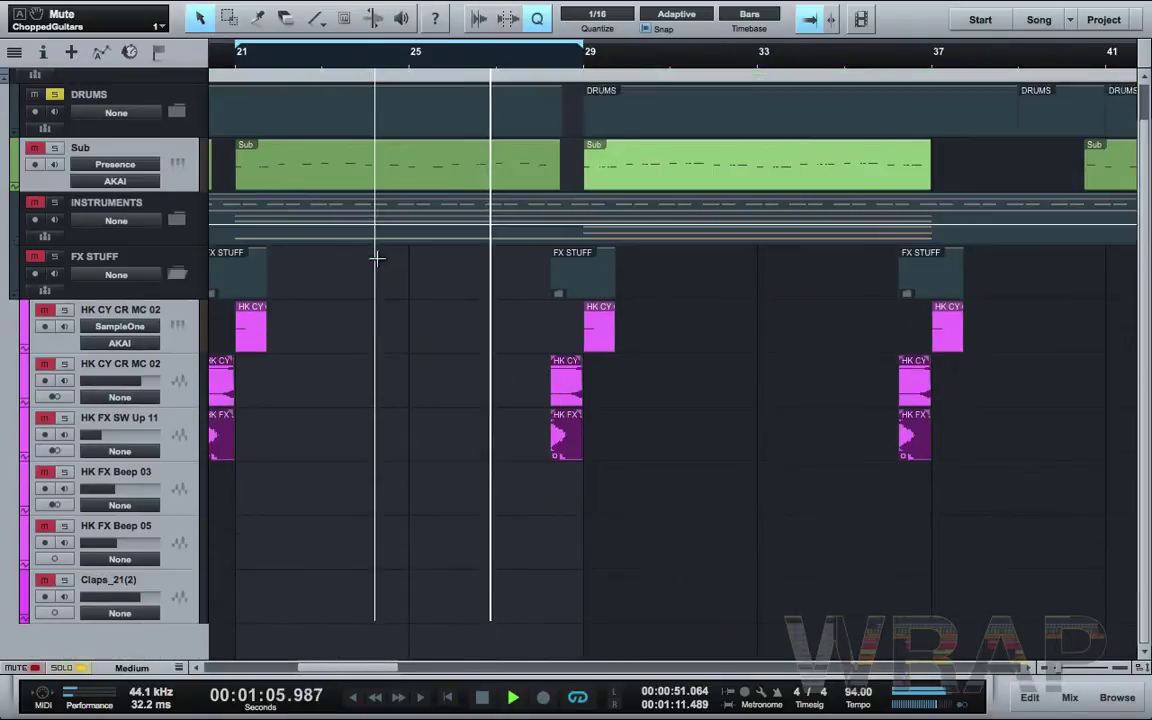
{"action": "key", "text": "alt+w"}
{"action": "key", "text": "space"}
{"action": "scroll", "coordinate": [406, 327], "scroll_direction": "left", "scroll_amount": 3}
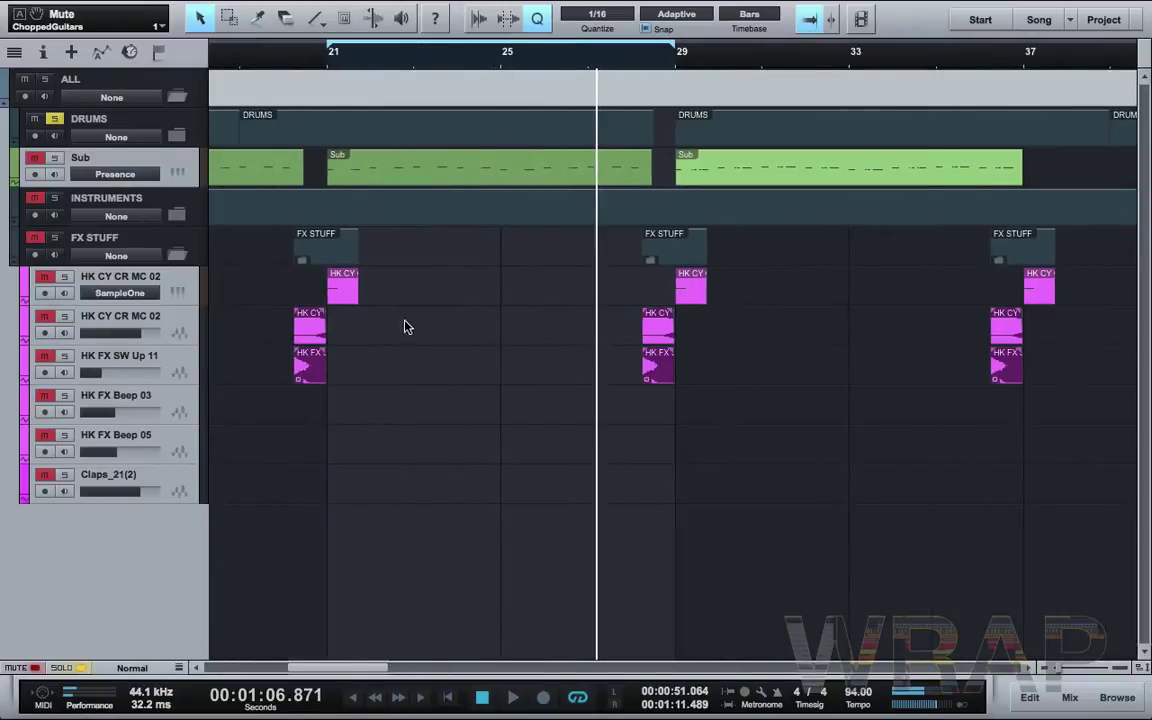
Solo the FX STUFF folder and inspect the note in the HK CY CR MC 02 instrument part at bar 21
{"action": "left_click", "coordinate": [34, 238]}
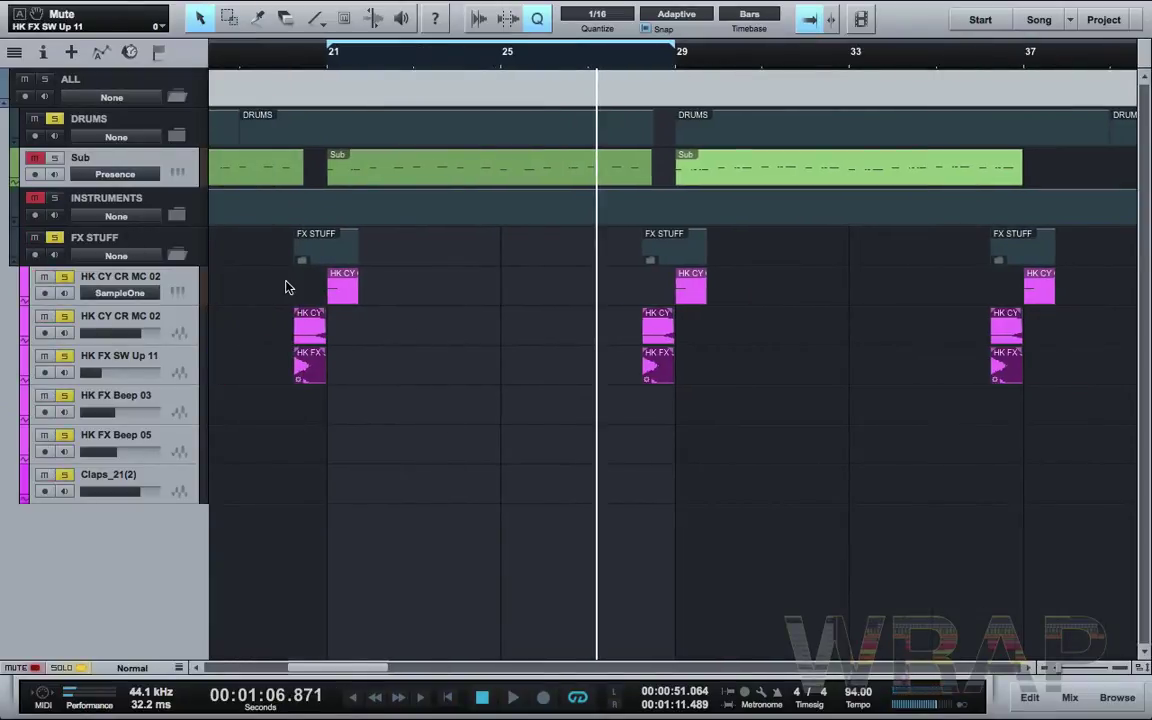
{"action": "left_click_drag", "start_coordinate": [275, 263], "coordinate": [376, 318]}
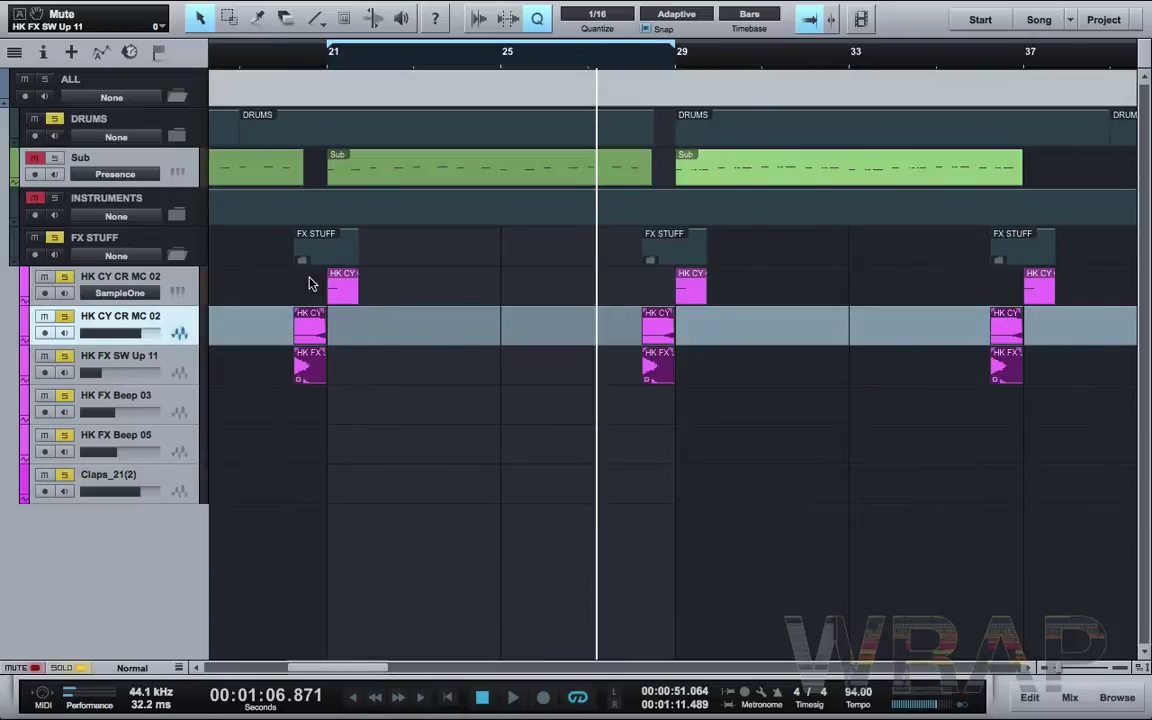
{"action": "double_click", "coordinate": [340, 288]}
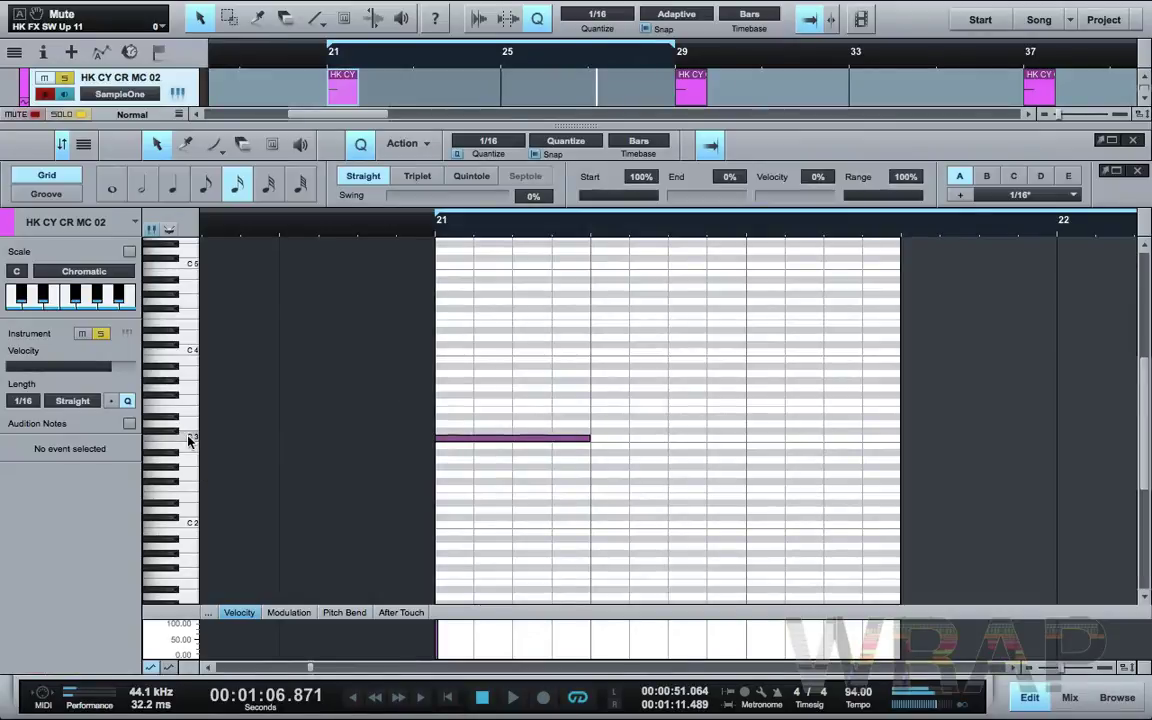
{"action": "key", "text": "F2"}
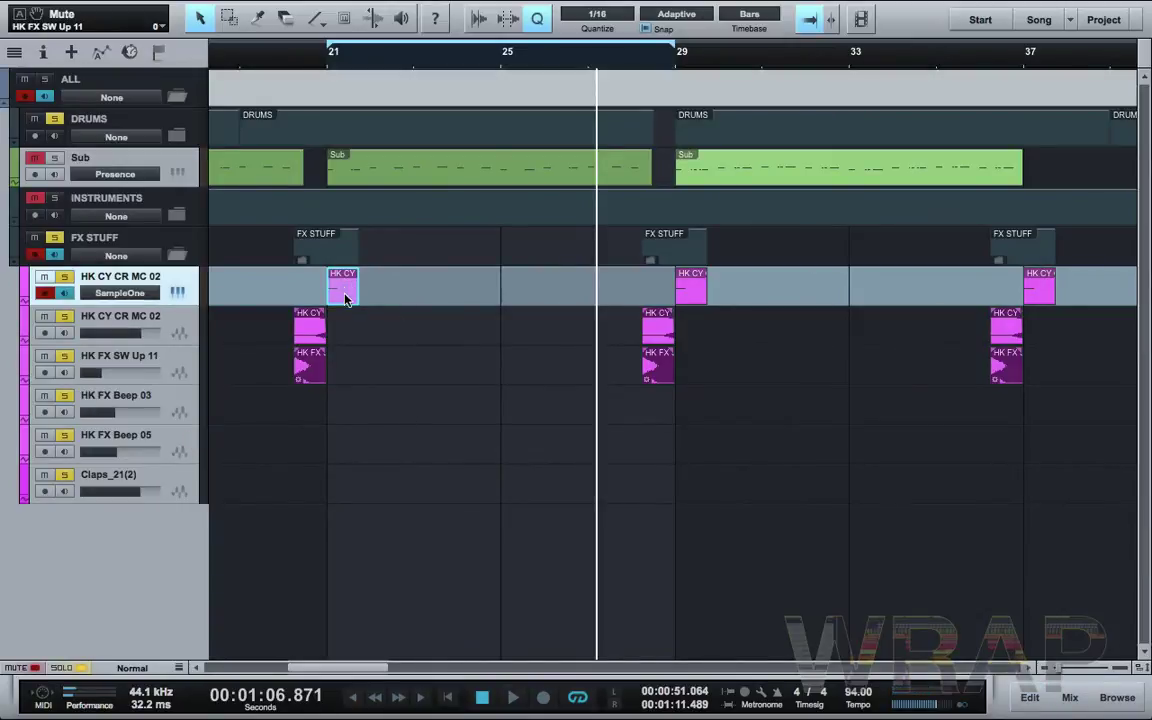
Select the HK CY CR MC 02 audio clip just before bar 21 and play from its start
{"action": "left_click", "coordinate": [316, 332]}
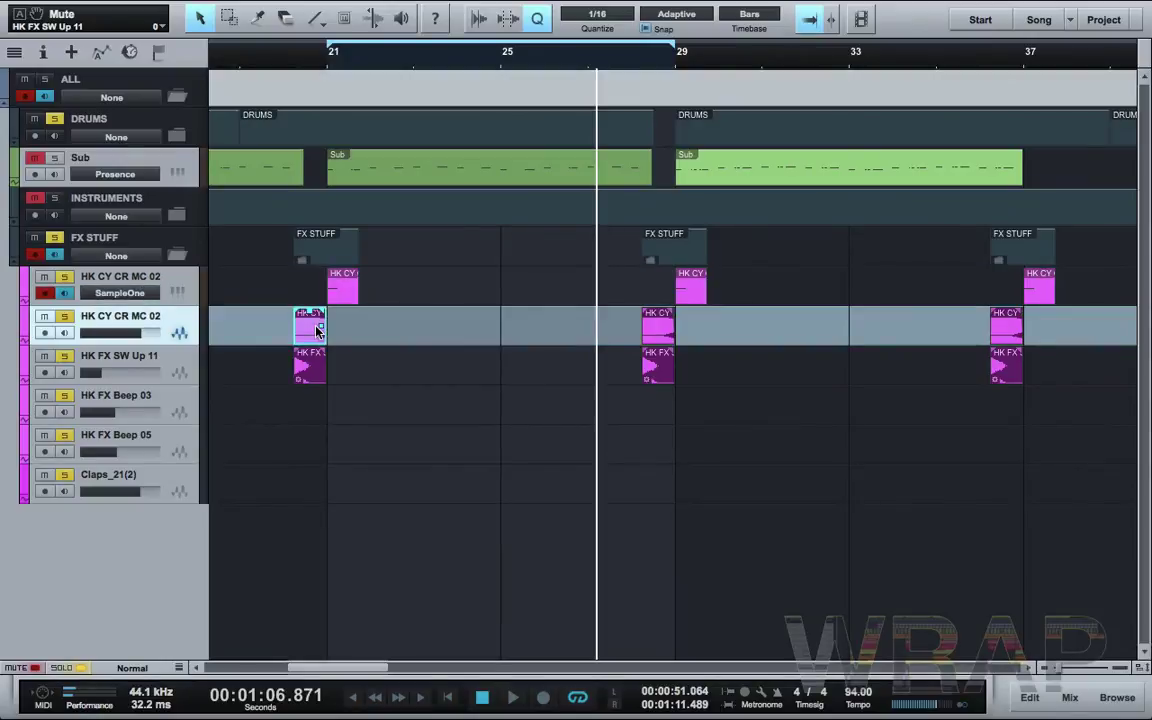
{"action": "left_click", "coordinate": [290, 59]}
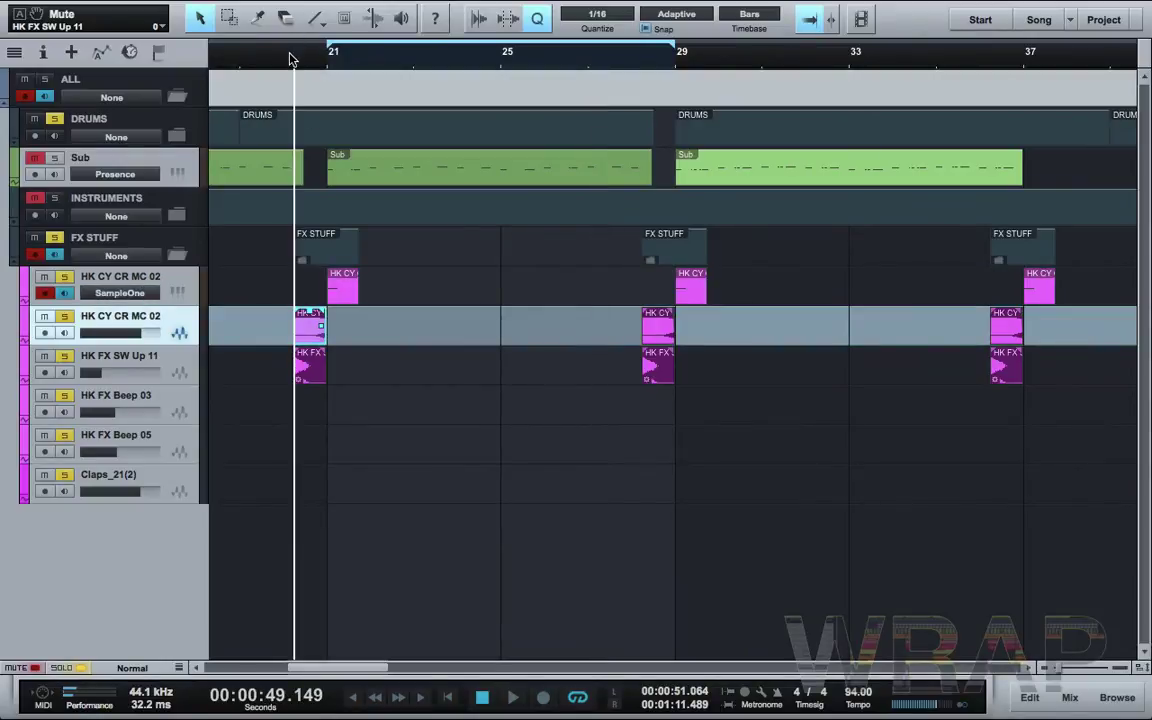
{"action": "key", "text": "space"}
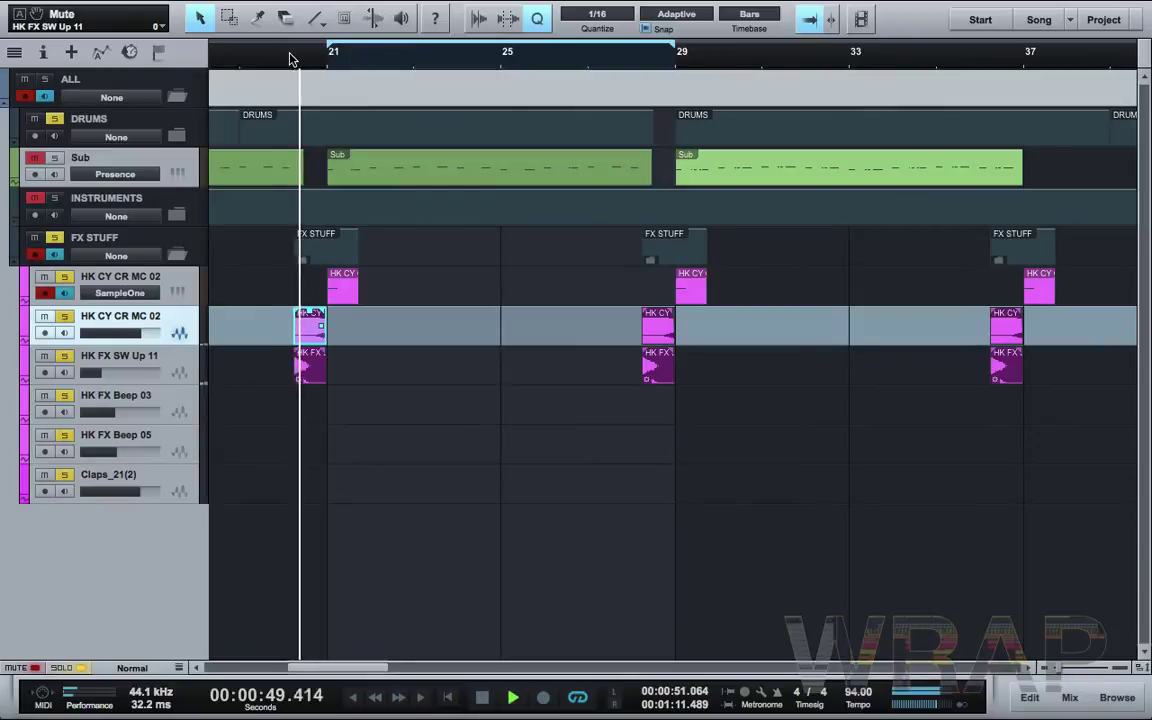
Examine the HK FX SW Up 11 waveform before bar 21 closely and play the effects with the drums from there
{"action": "left_click", "coordinate": [316, 372]}
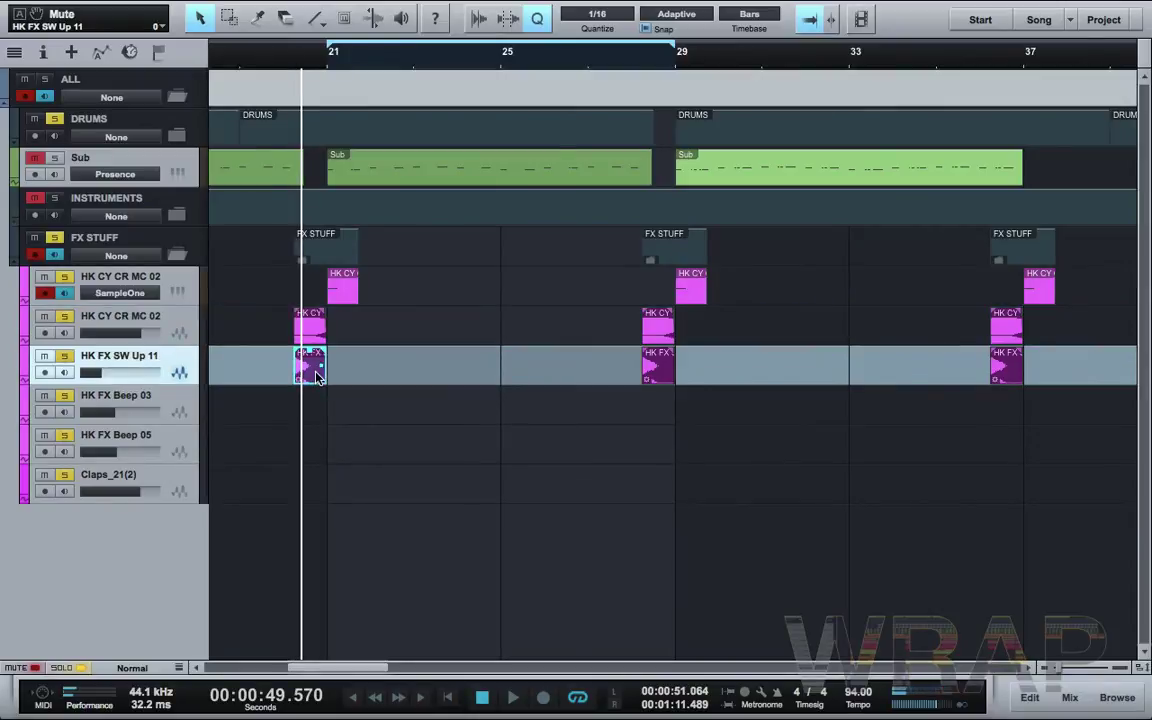
{"action": "key", "text": "z"}
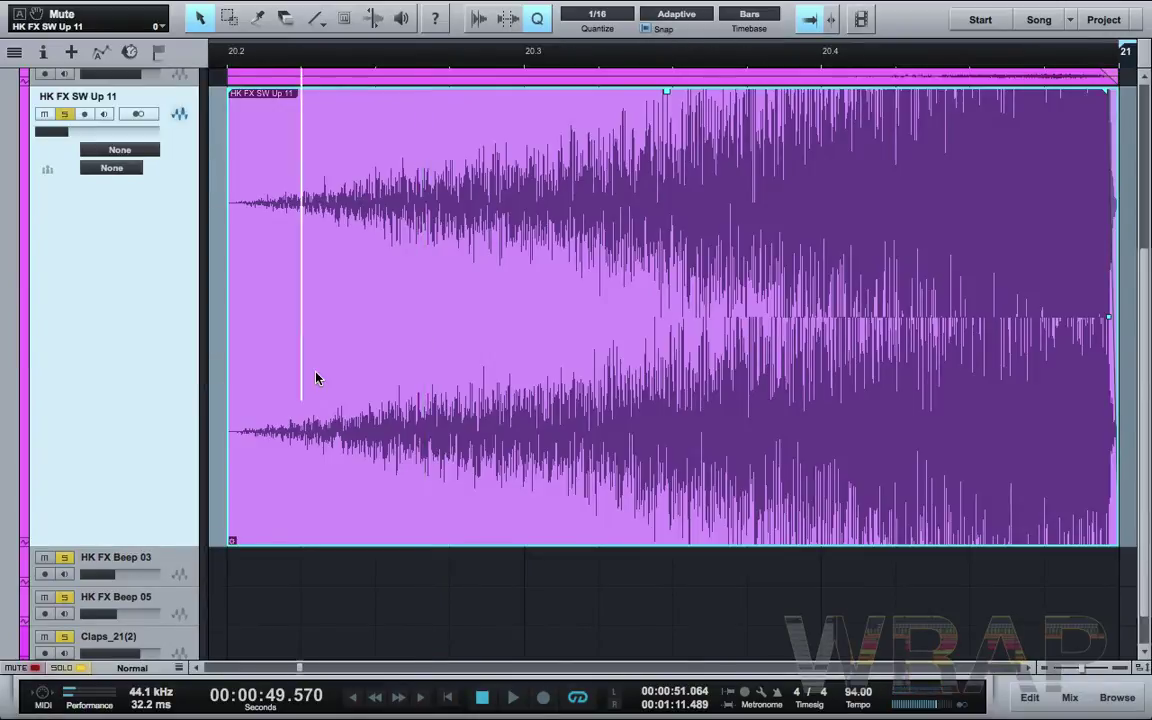
{"action": "key", "text": "z"}
{"action": "left_click", "coordinate": [285, 66]}
{"action": "key", "text": "space"}
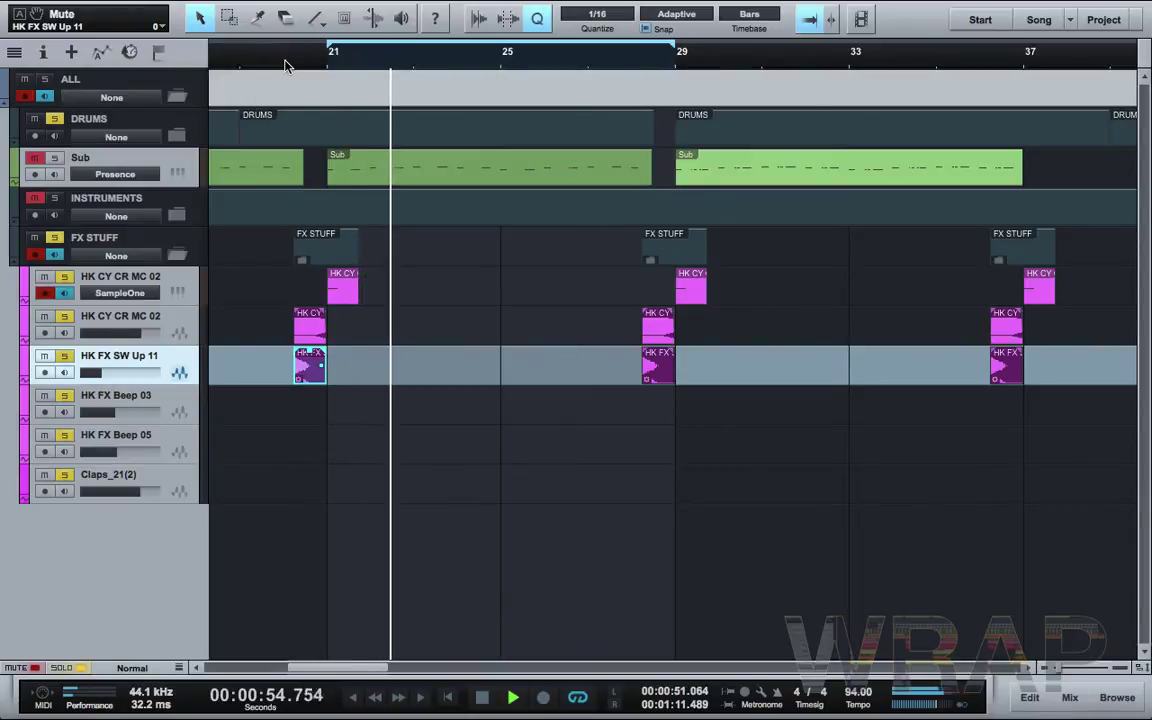
{"action": "key", "text": "space"}
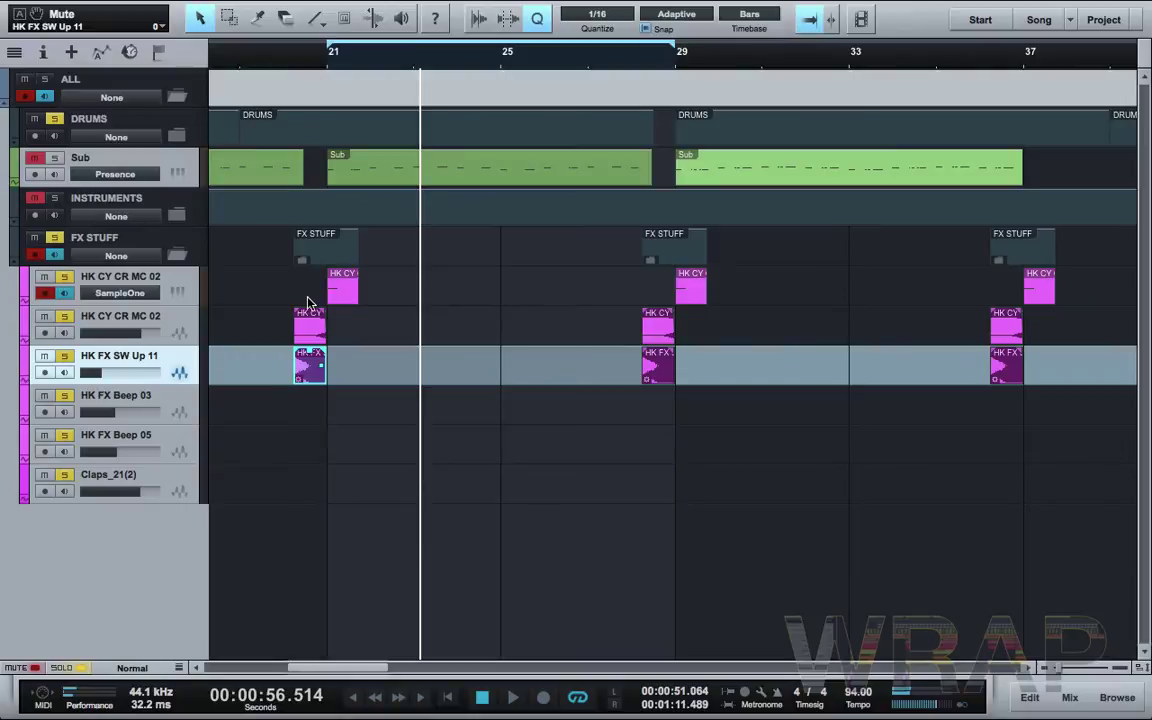
Add the Sub track to the solo, view its Presence instrument, and play it with the drums from bar 21
{"action": "left_click", "coordinate": [37, 159]}
{"action": "left_click", "coordinate": [180, 176]}
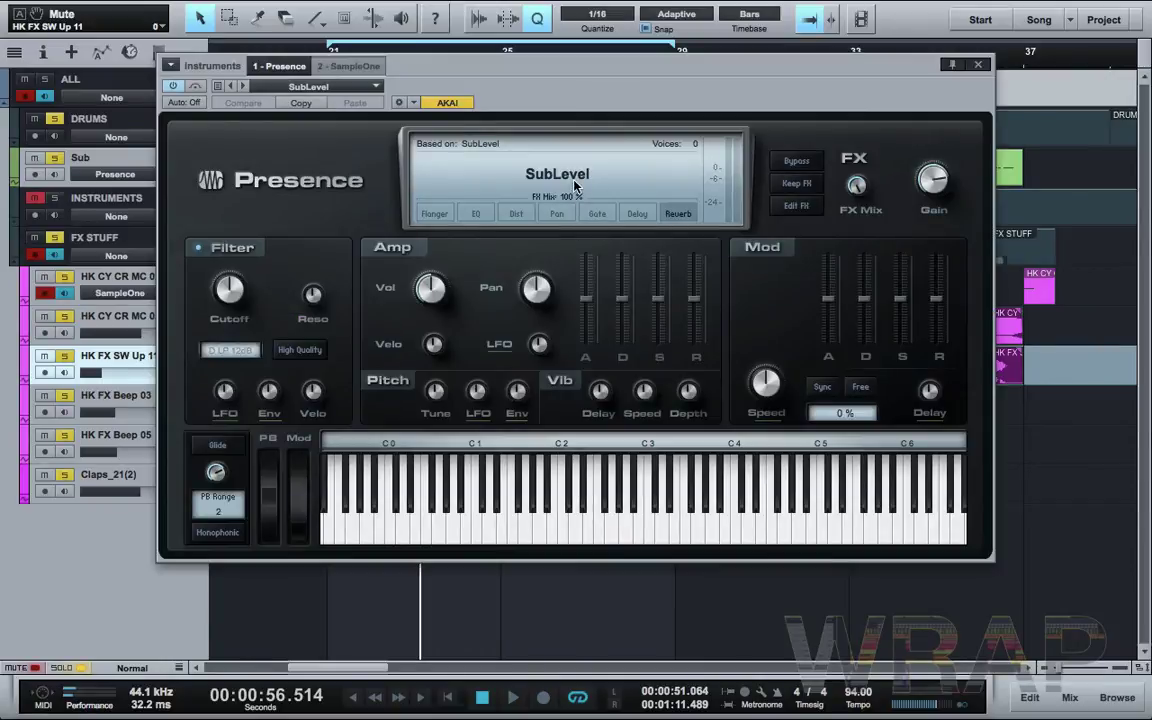
{"action": "left_click", "coordinate": [979, 66]}
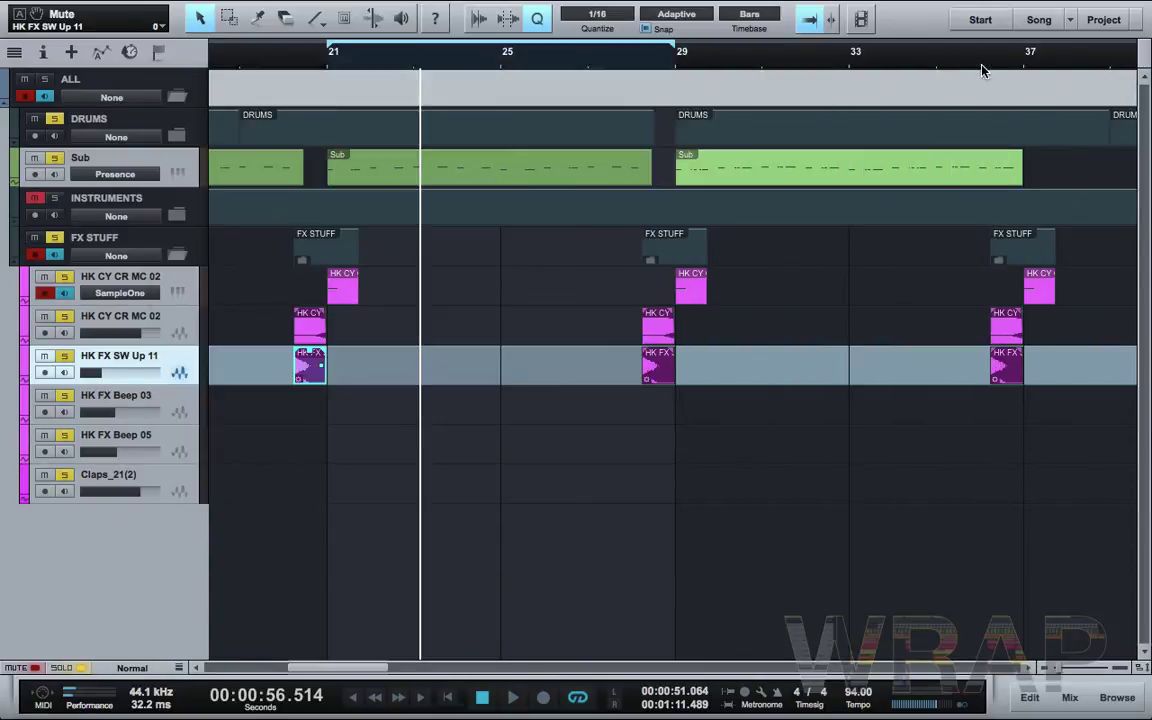
{"action": "left_click", "coordinate": [330, 66]}
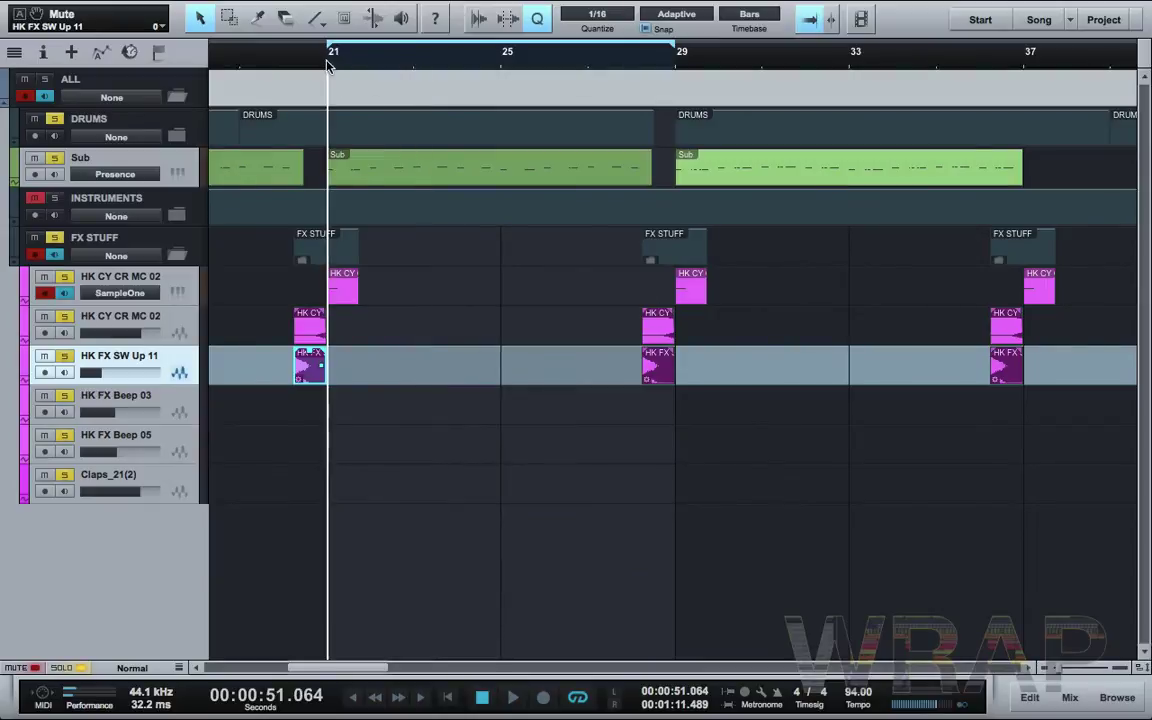
{"action": "key", "text": "space"}
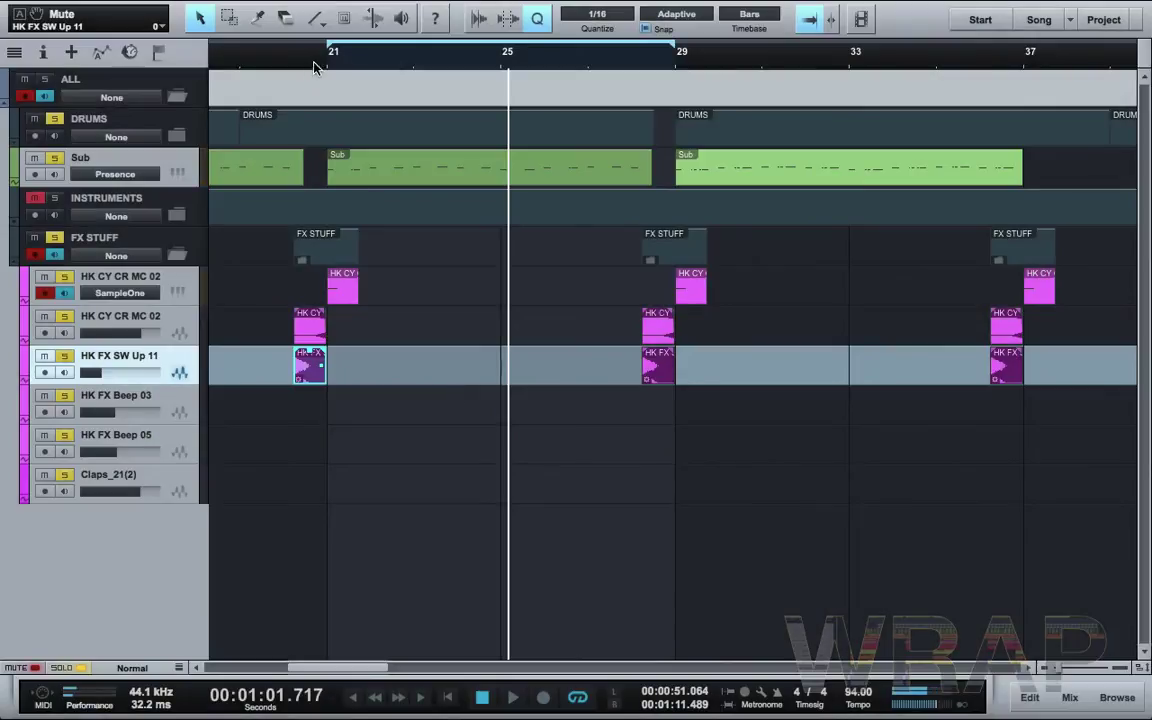
Unmute the INSTRUMENTS folder and play all the layers from just before bar 21
{"action": "left_click", "coordinate": [315, 66]}
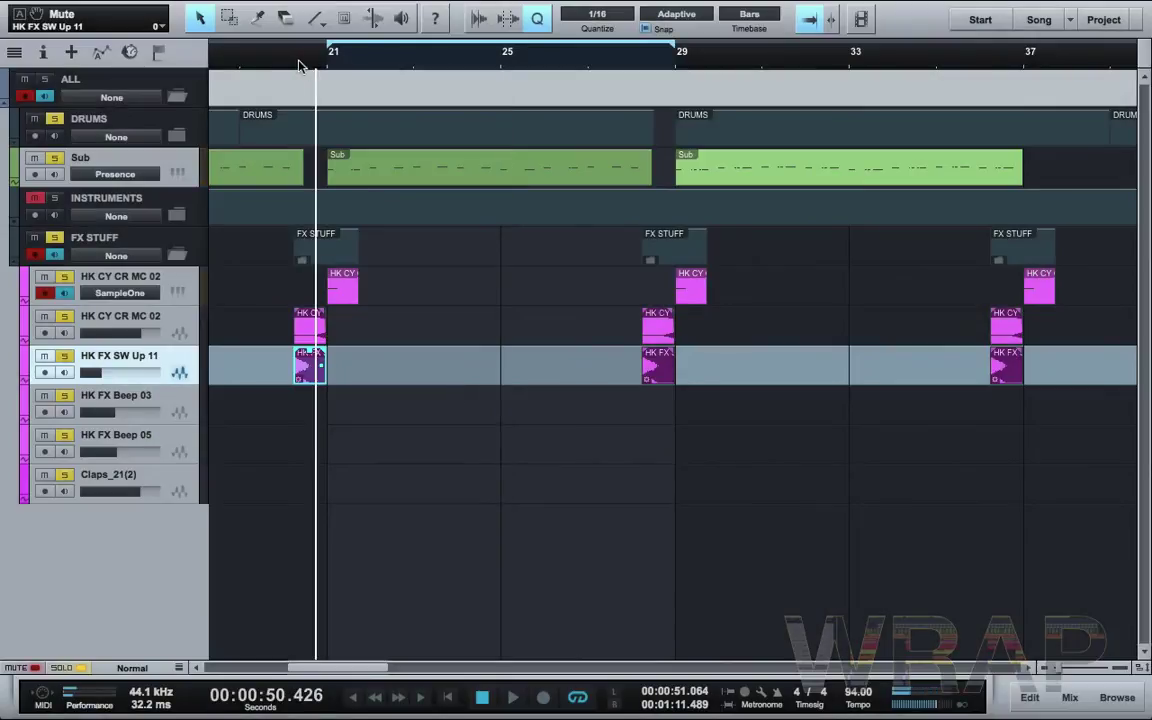
{"action": "left_click", "coordinate": [296, 66]}
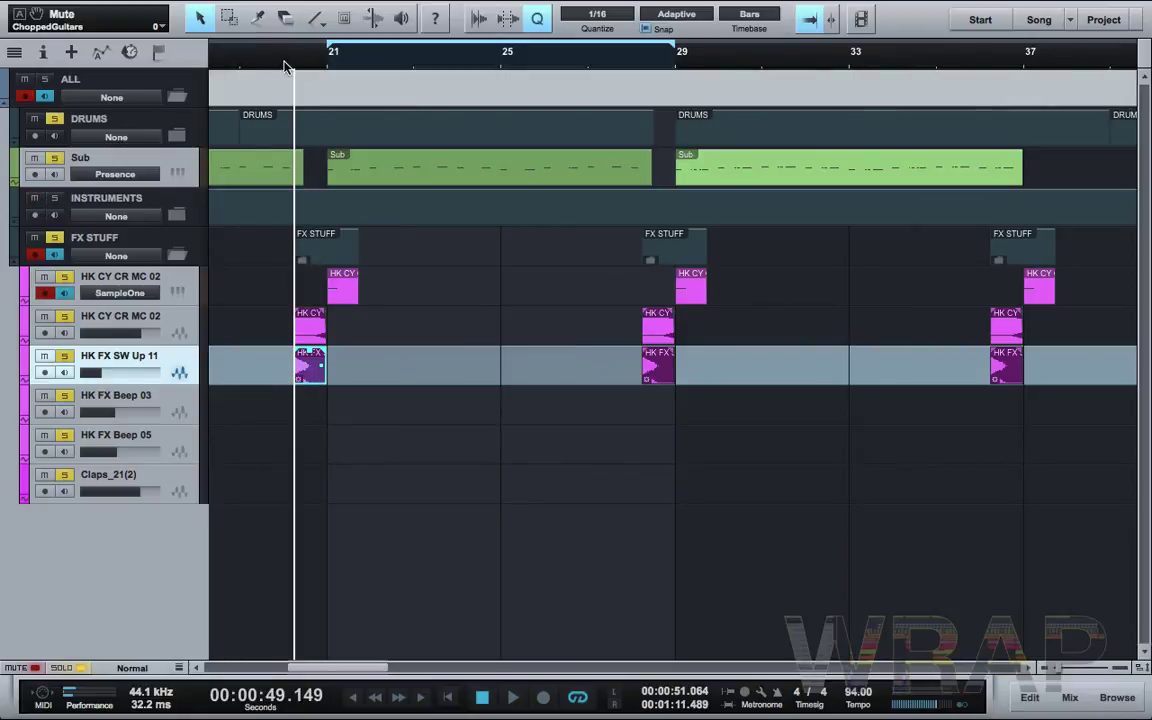
{"action": "key", "text": "space"}
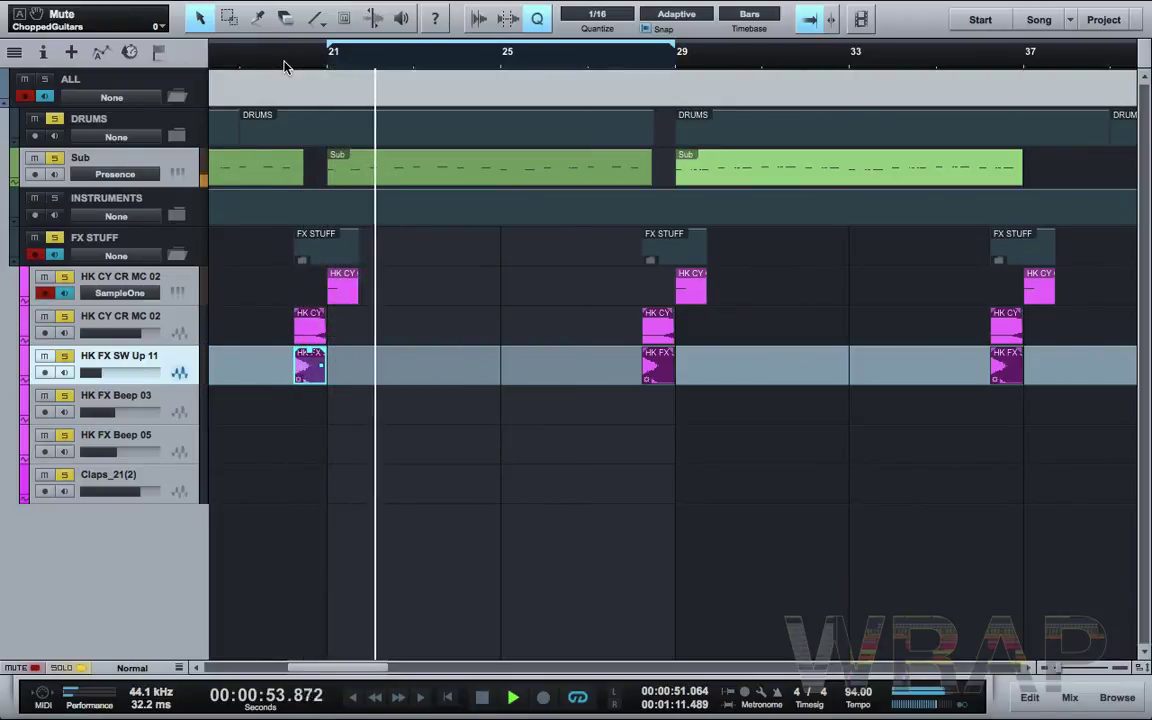
Turn off looping and expand the INSTRUMENTS folder while the song keeps playing
{"action": "key", "text": "w"}
{"action": "key", "text": "w"}
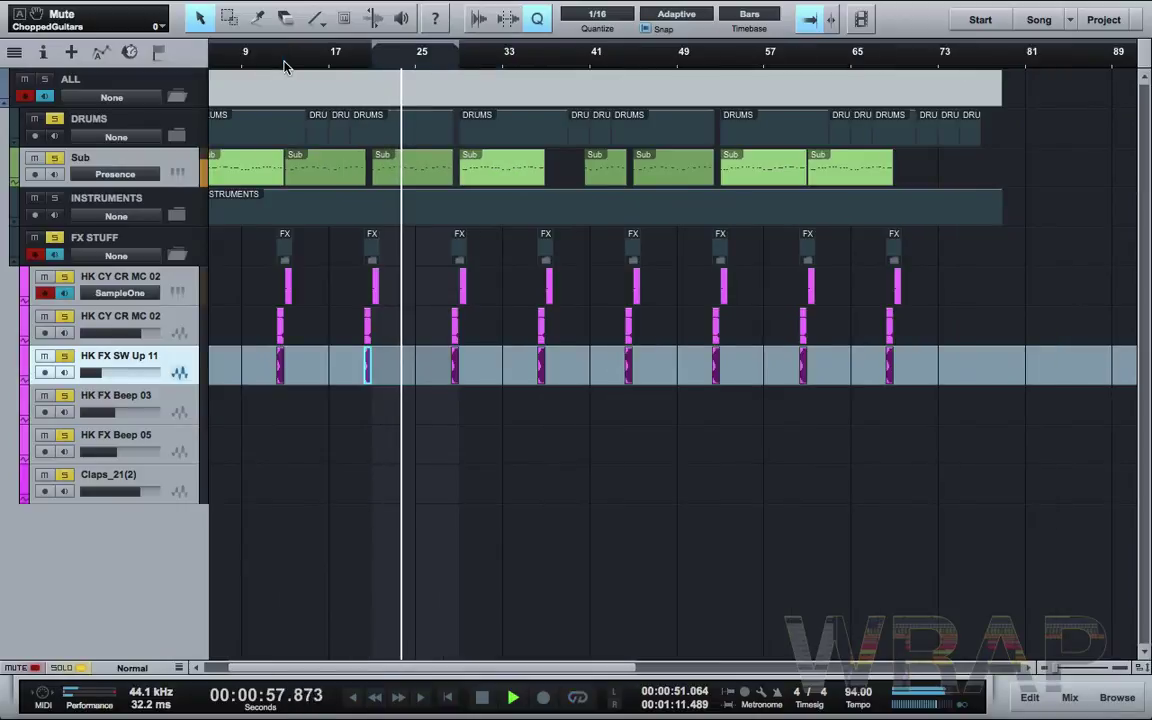
{"action": "scroll", "coordinate": [284, 66], "scroll_direction": "down", "scroll_amount": 3}
{"action": "scroll", "coordinate": [284, 66], "scroll_direction": "up", "scroll_amount": 3}
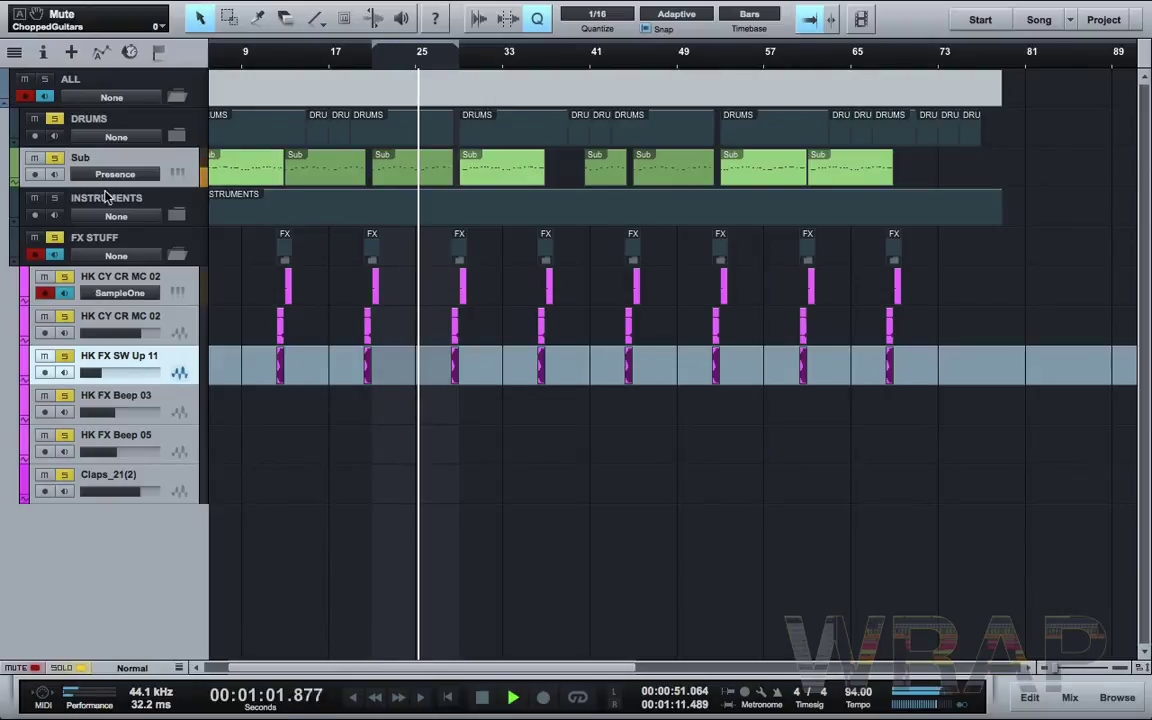
{"action": "left_click", "coordinate": [176, 215]}
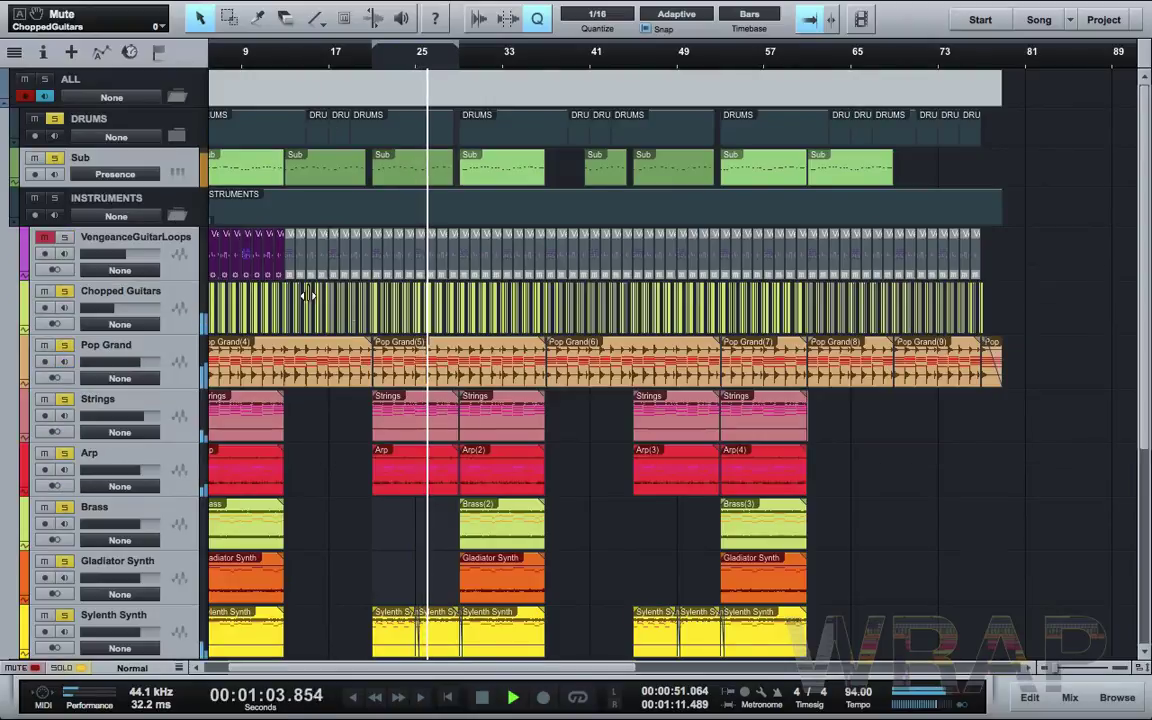
Examine the instrument and effects tracks around bar 29 during playback
{"action": "key", "text": "shift+w"}
{"action": "key", "text": "e"}
{"action": "key", "text": "e"}
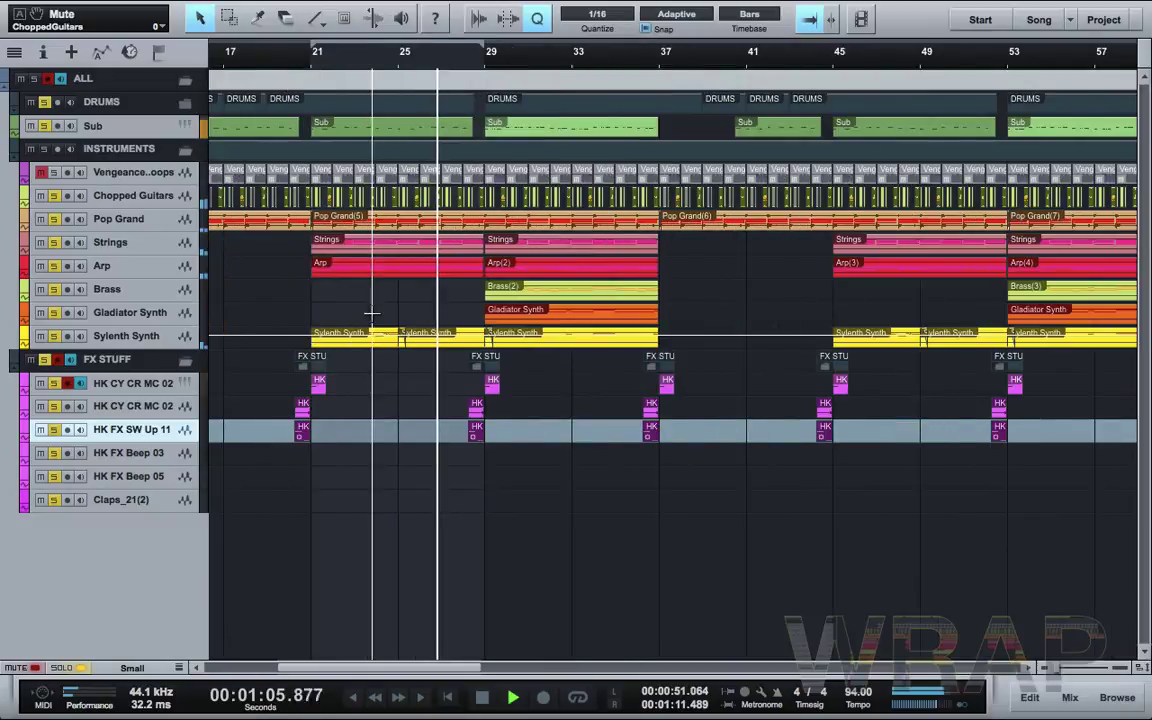
{"action": "key", "text": "shift+e"}
{"action": "scroll", "coordinate": [480, 345], "scroll_direction": "up", "scroll_amount": 4}
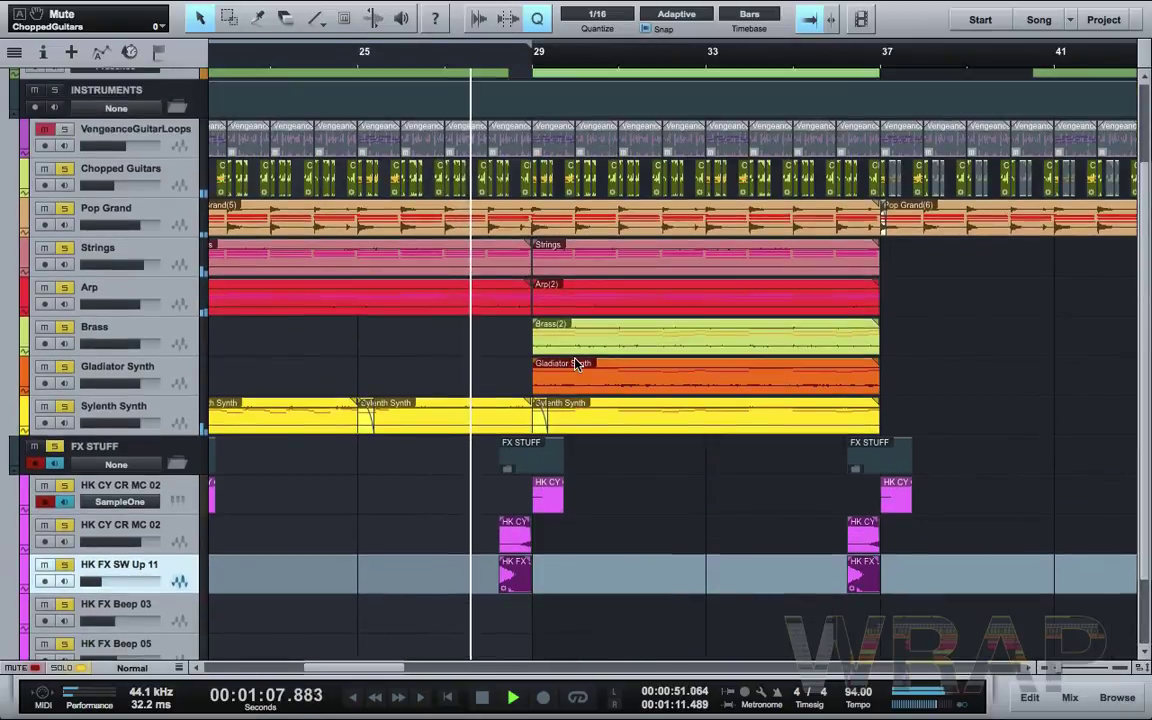
{"action": "scroll", "coordinate": [729, 621], "scroll_direction": "down", "scroll_amount": 1}
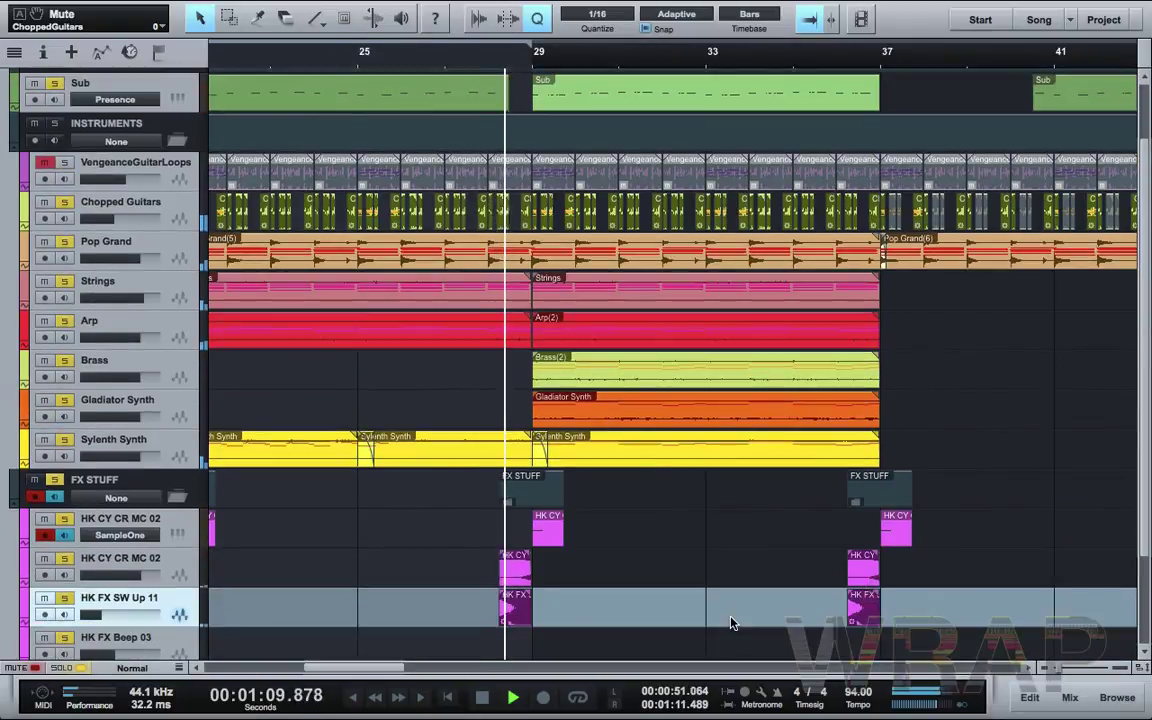
{"action": "scroll", "coordinate": [729, 621], "scroll_direction": "up", "scroll_amount": 2}
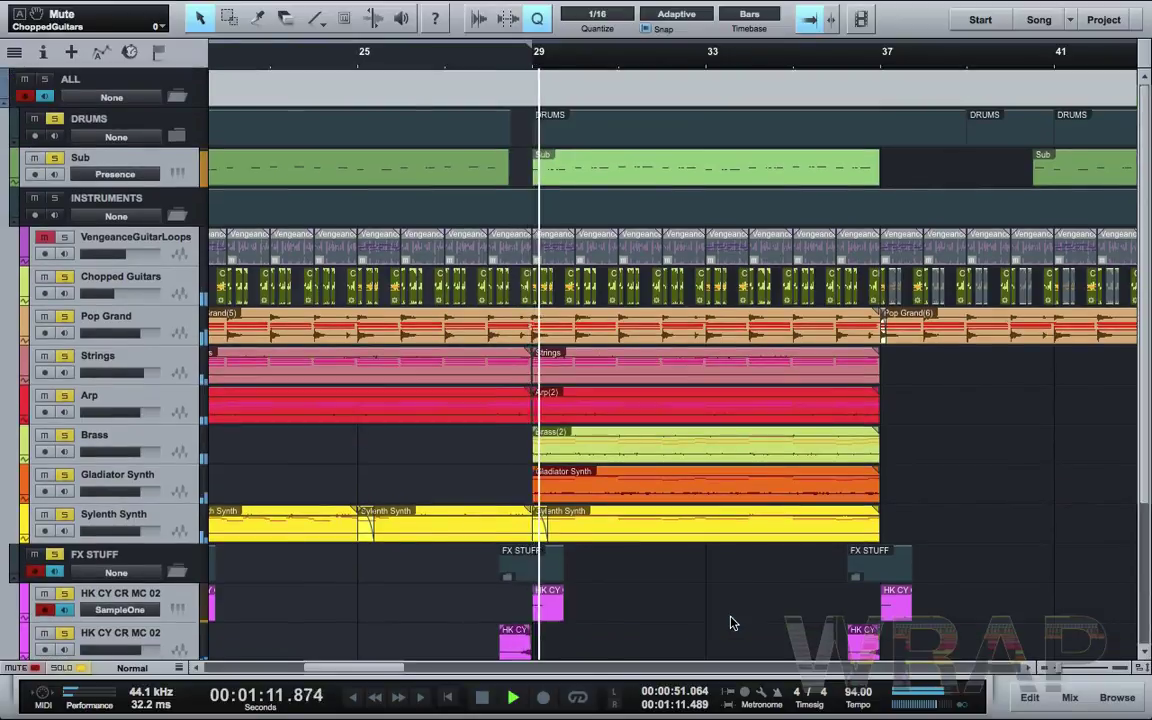